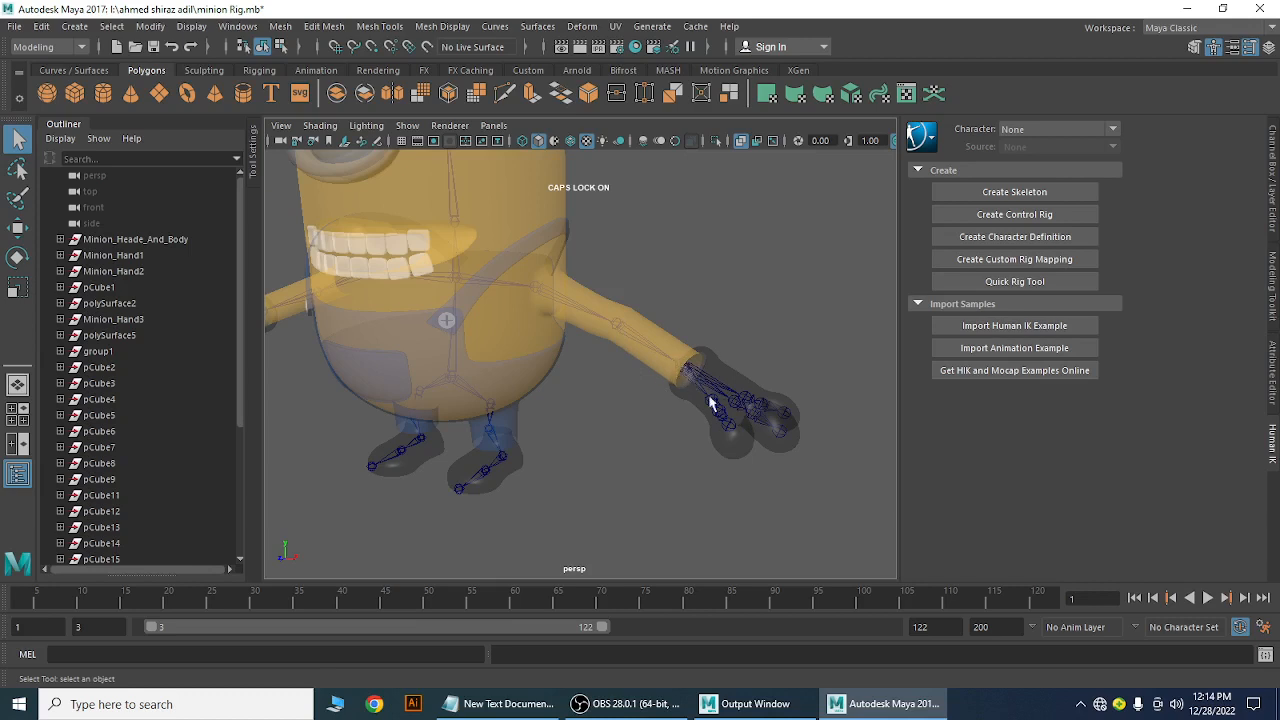
Zoom in on the minion's right hand and select the body mesh polySurface31
mouse_move(727, 472)
left_mouse_down("alt")
mouse_move(688, 467)
mouse_move(734, 466)
left_mouse_up("alt")
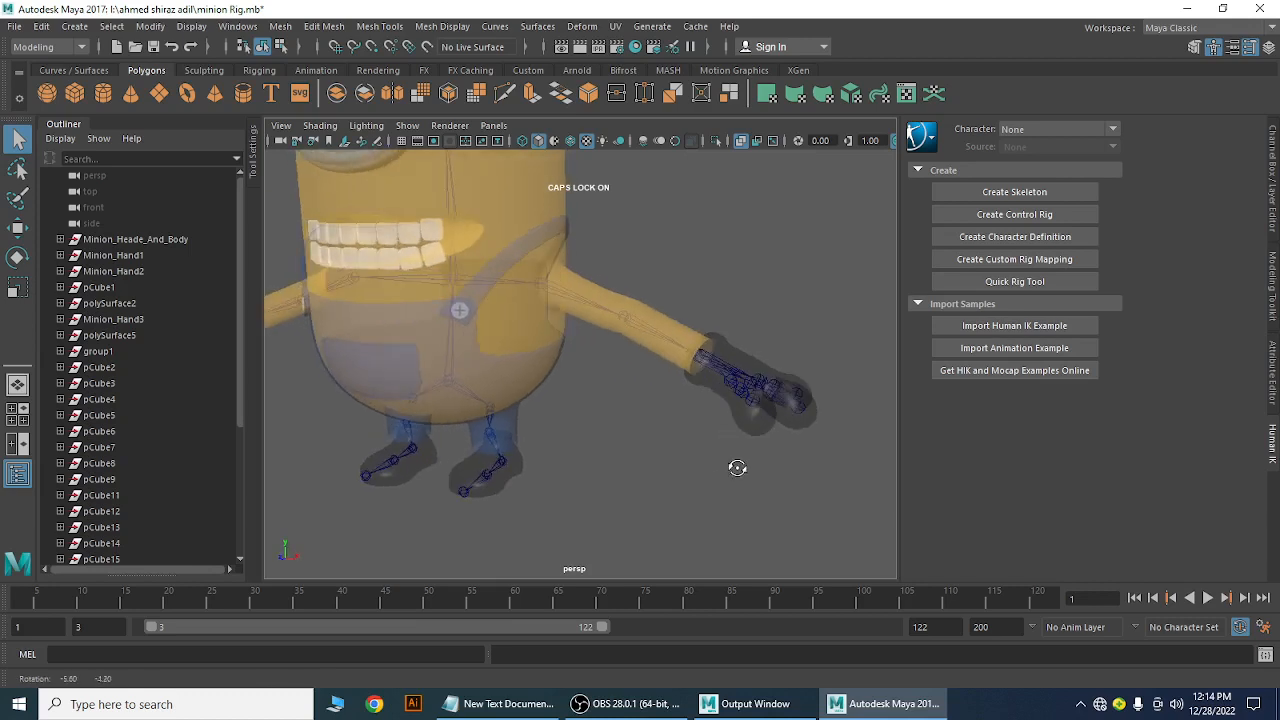
scroll(764, 500, "up", 3)
middle_click_drag(770, 449, 639, 395, "alt")
left_click_drag(641, 396, 669, 406, "alt")
scroll(690, 440, "up", 4)
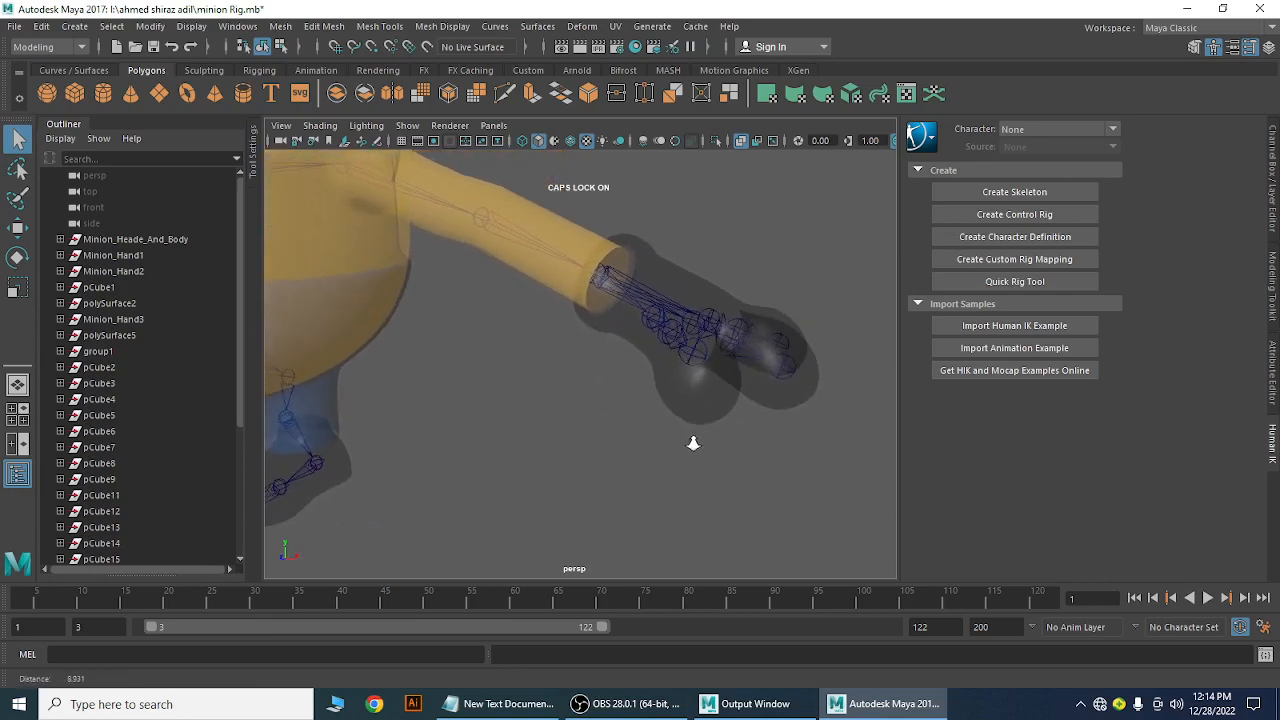
left_click(709, 401)
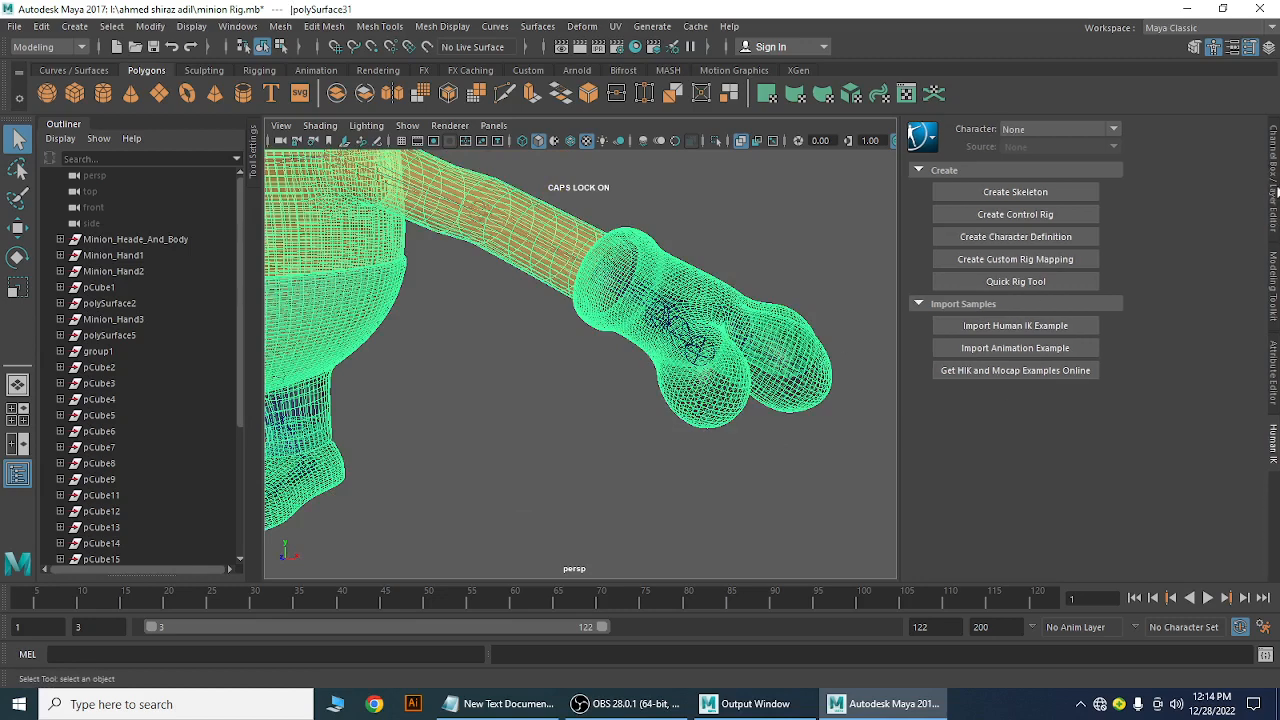
Show the Layer Editor and toggle the body layer's visibility on and off several times
left_click(1275, 197)
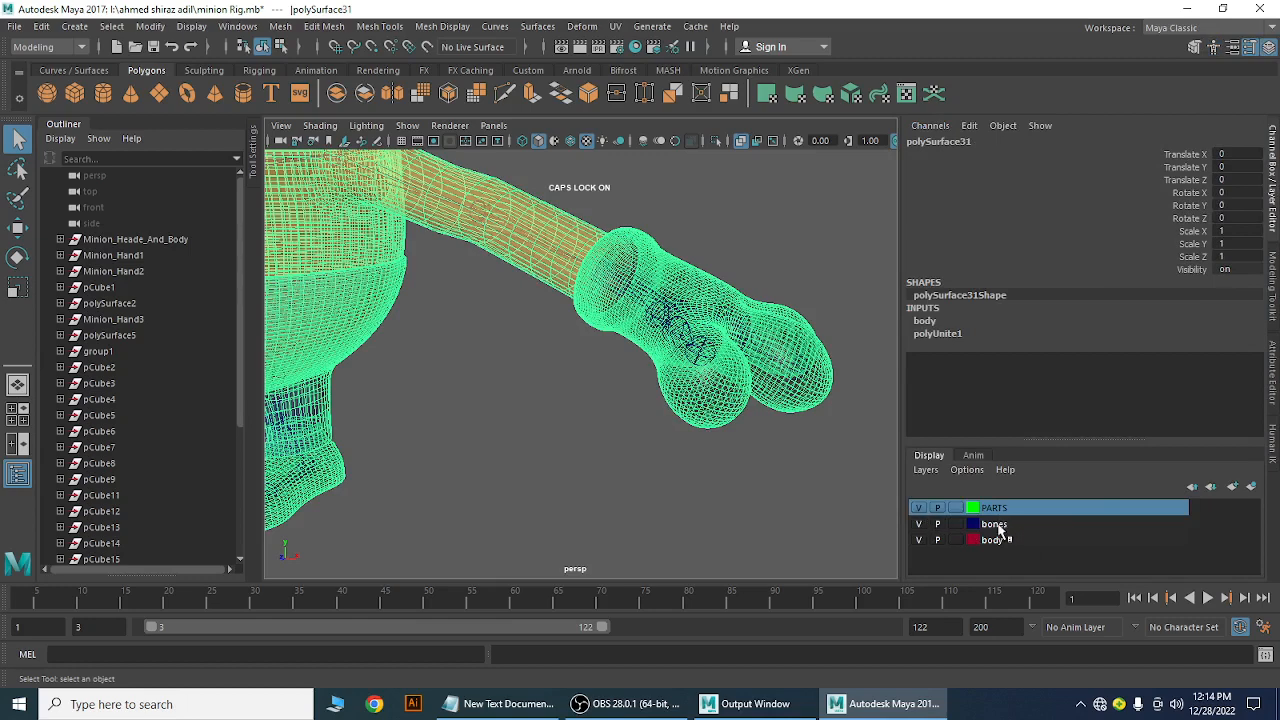
left_click(919, 540)
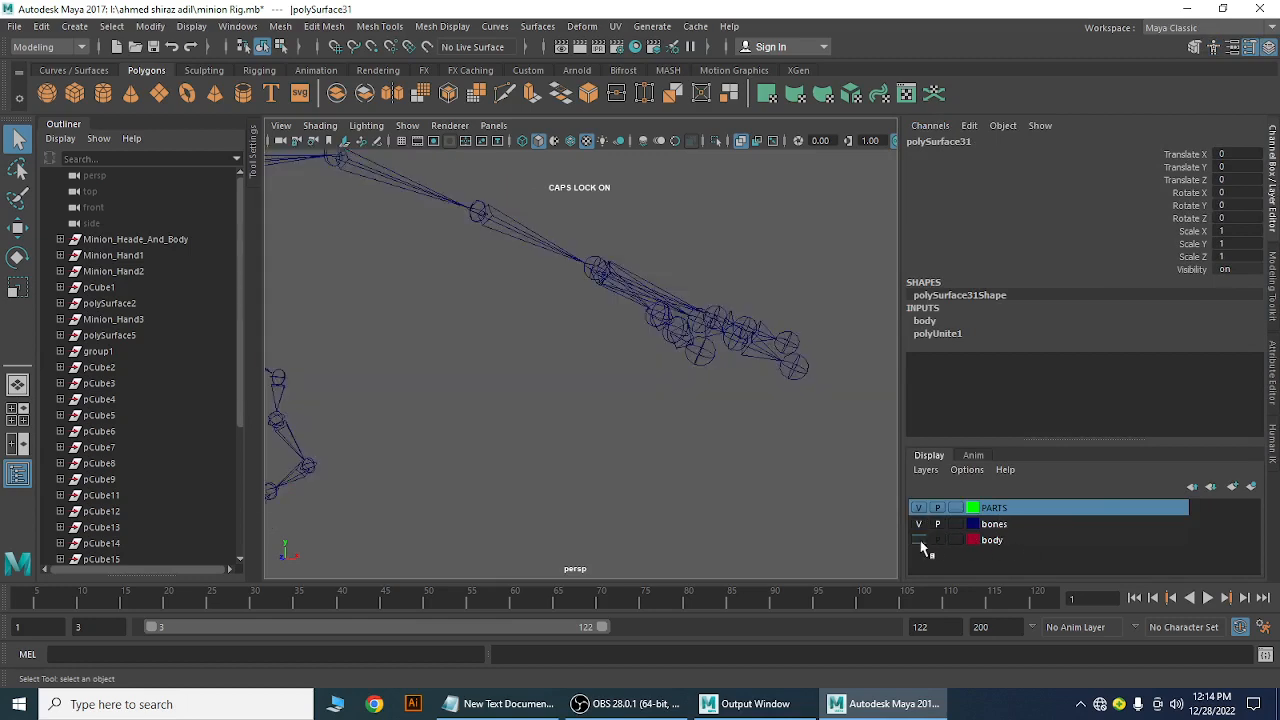
left_click(919, 540)
left_click(919, 540)
left_click(919, 540)
left_click(919, 540)
left_click(919, 540)
left_click(919, 540)
left_click(919, 540)
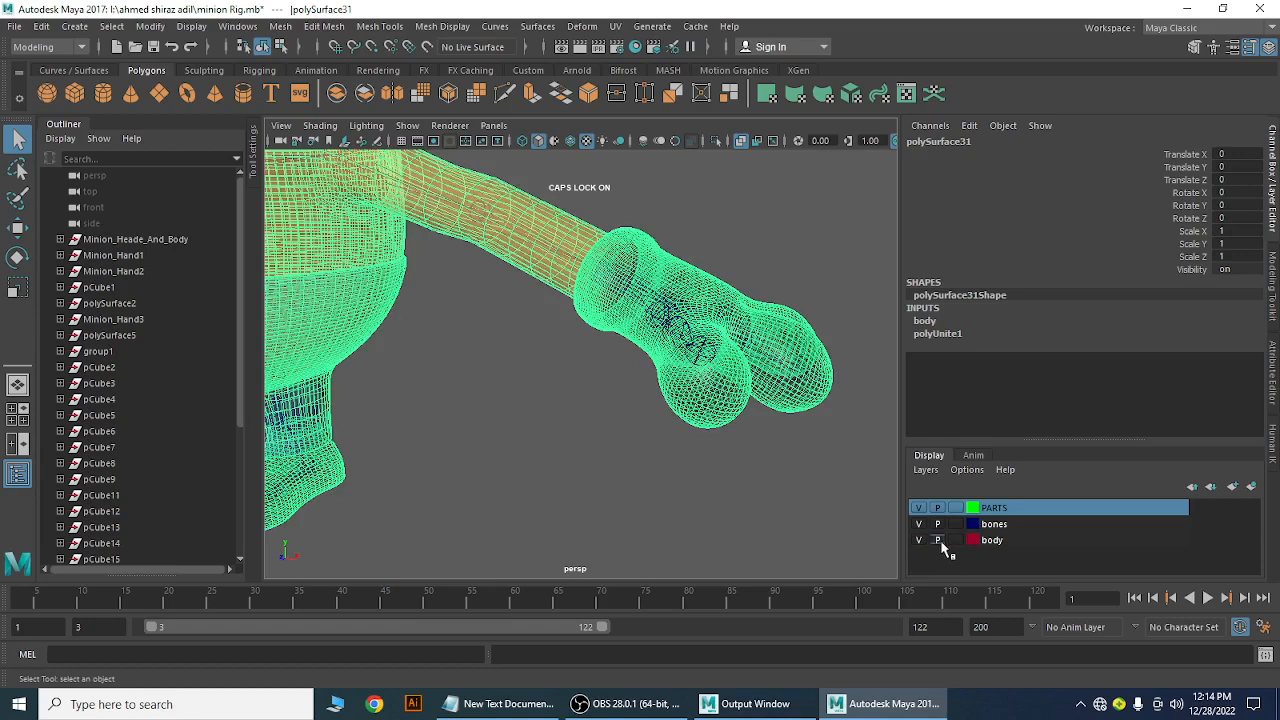
left_click(937, 540)
left_click(918, 540)
left_click(918, 540)
left_click(918, 540)
left_click(918, 540)
Set the body layer's display type to Reference (R) and deselect the mesh
left_click(956, 540)
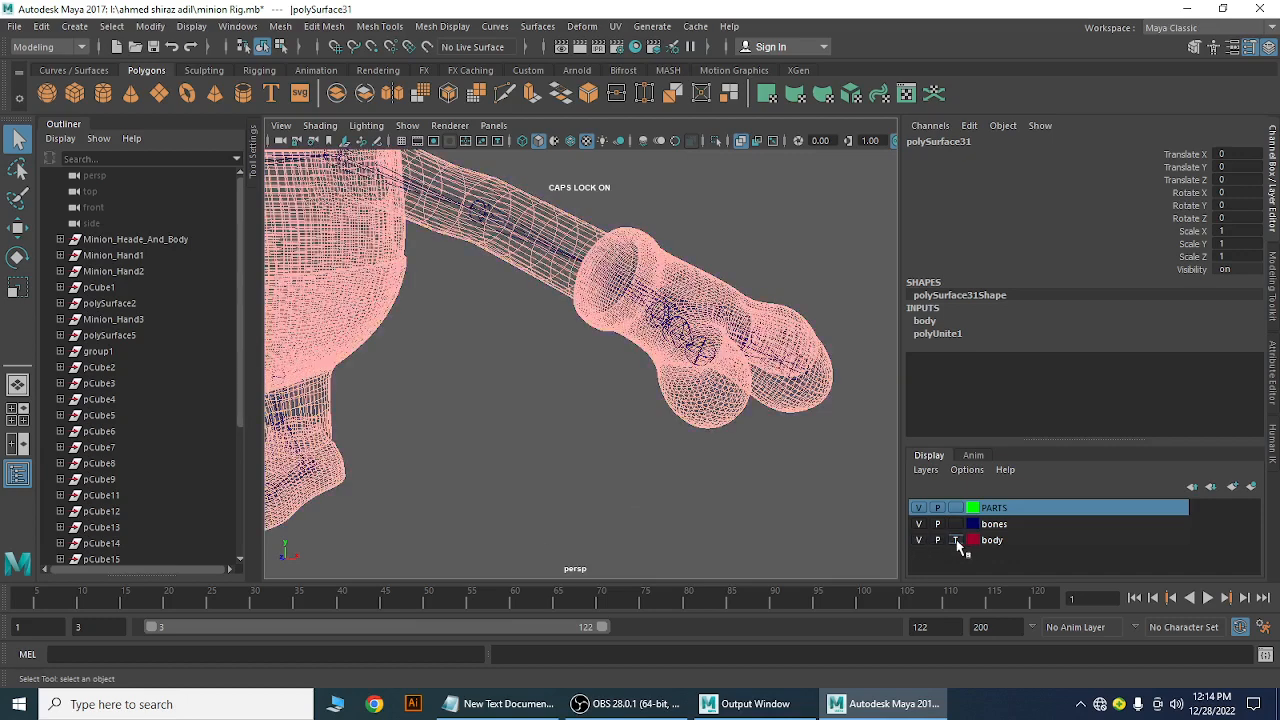
left_click(956, 540)
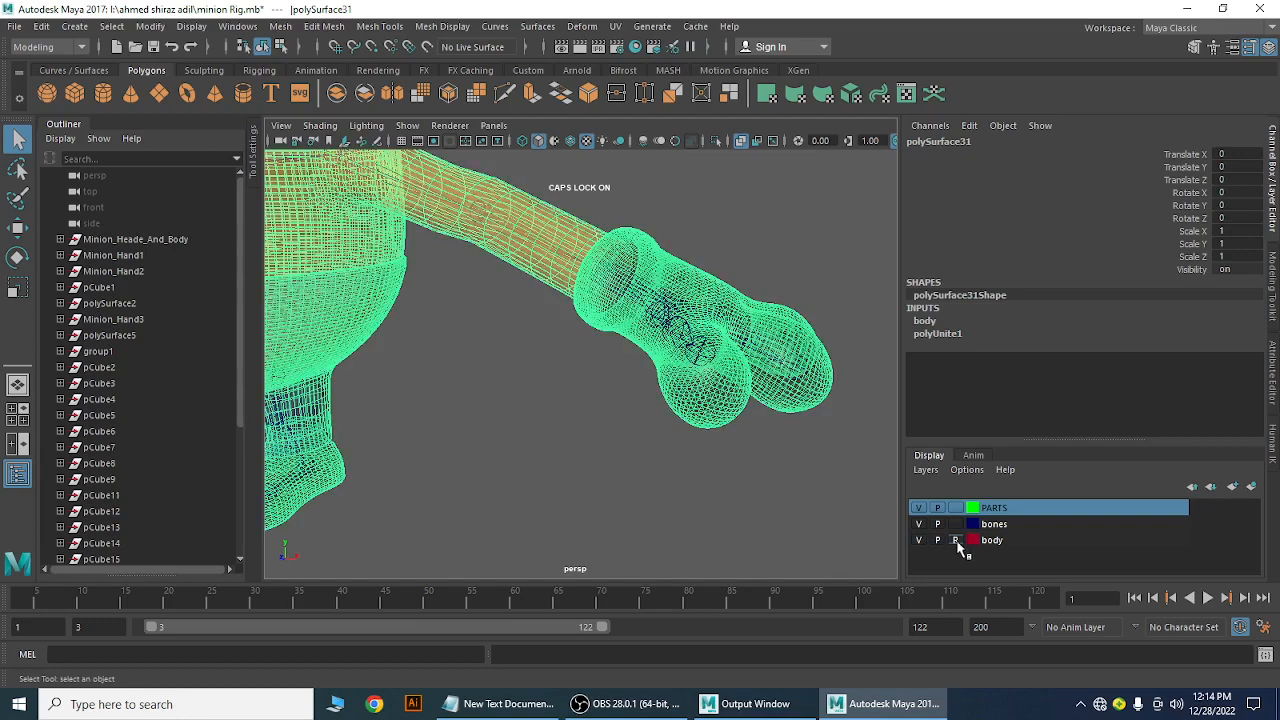
mouse_move(628, 456)
left_mouse_down()
mouse_move(728, 412)
mouse_move(698, 505)
left_mouse_up()
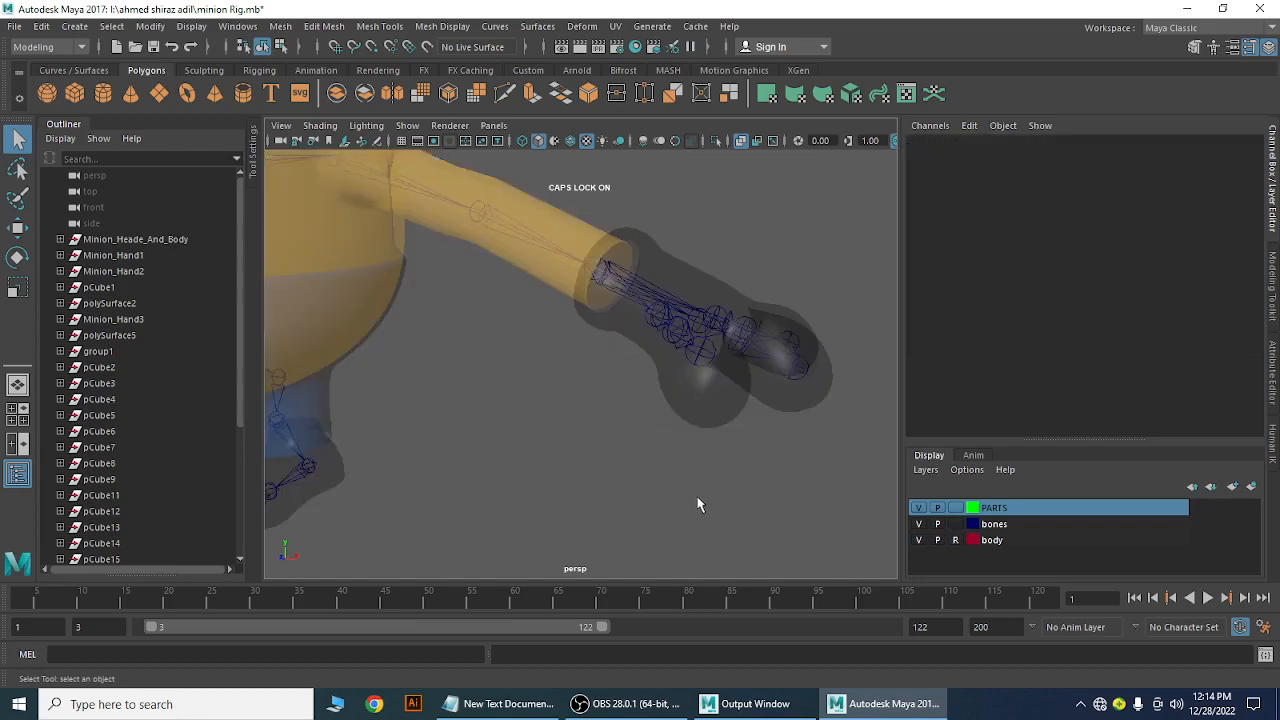
Test box-selecting the minion's hair from a zoomed-out view, then clear it
left_click_drag(643, 430, 704, 404)
left_click_drag(686, 454, 749, 401)
right_click_drag(710, 467, 487, 431, "alt")
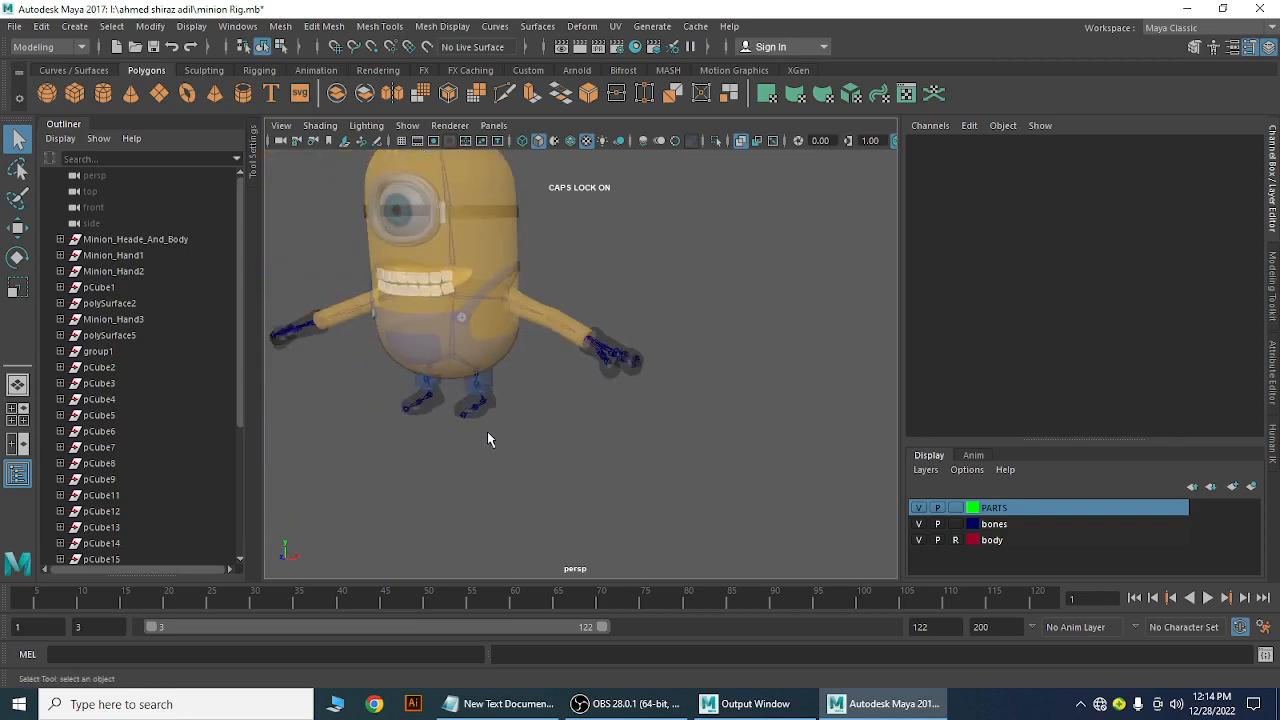
middle_click_drag(487, 431, 621, 548, "alt")
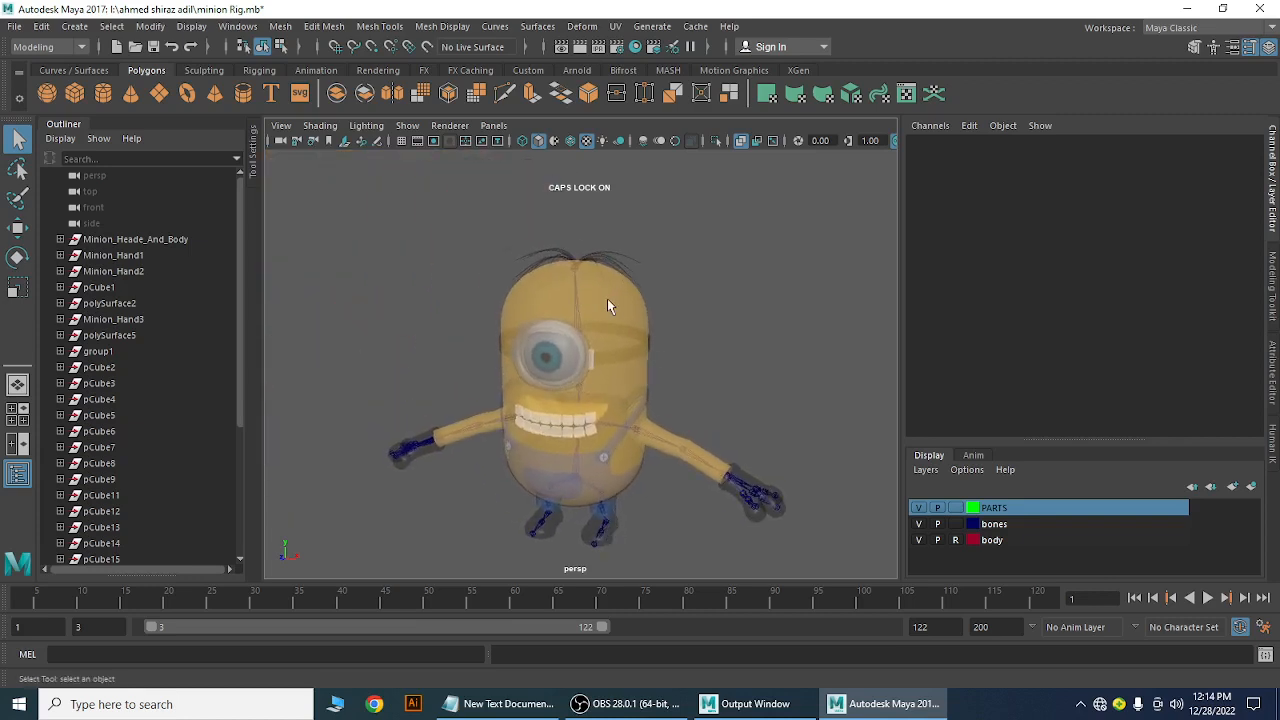
left_click_drag(604, 296, 604, 296)
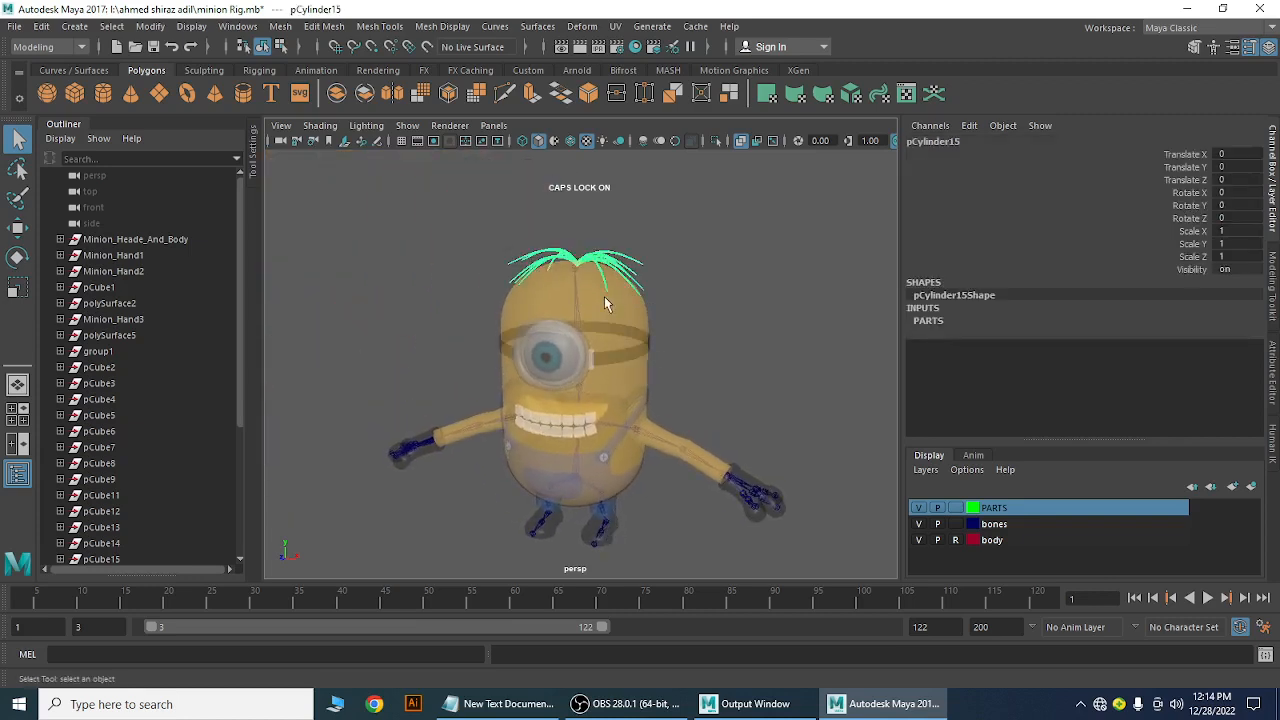
left_click(750, 272)
Zoom in and select and deselect the hair again up close
scroll(597, 283, "up", 3)
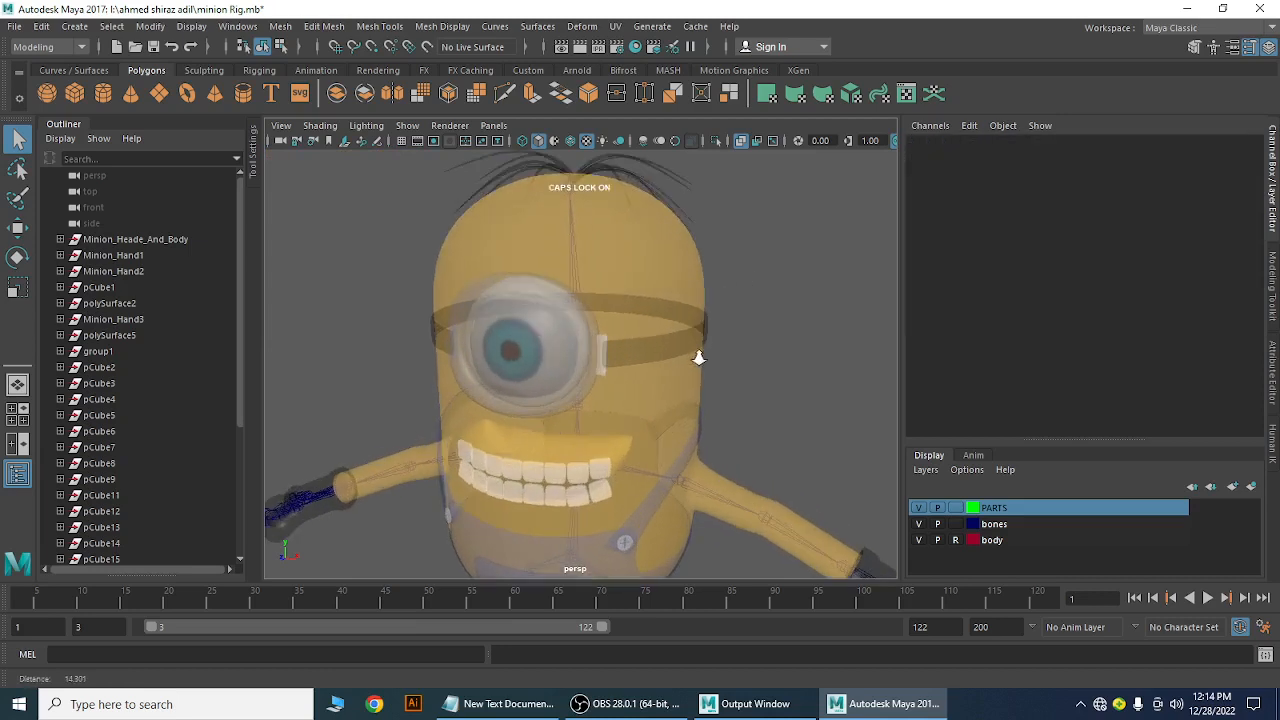
scroll(591, 281, "up", 2)
left_click_drag(561, 315, 563, 350)
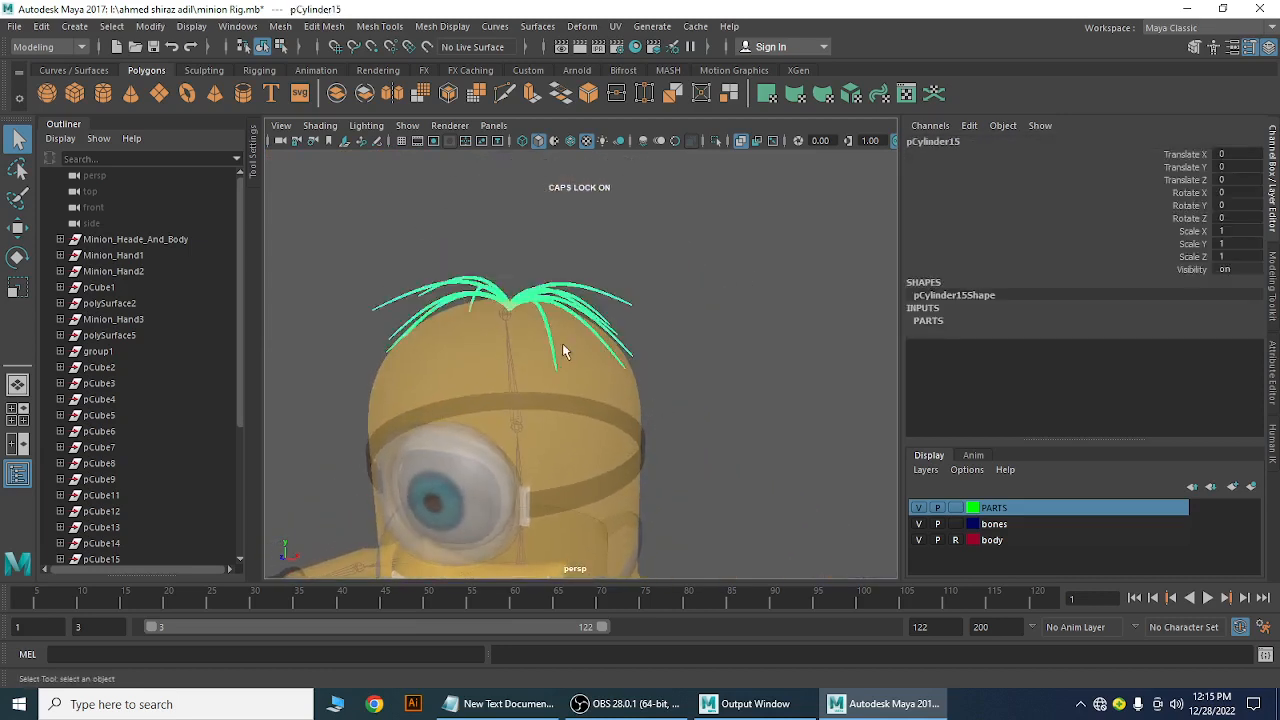
left_click(697, 297)
left_click(567, 298)
left_click(667, 267)
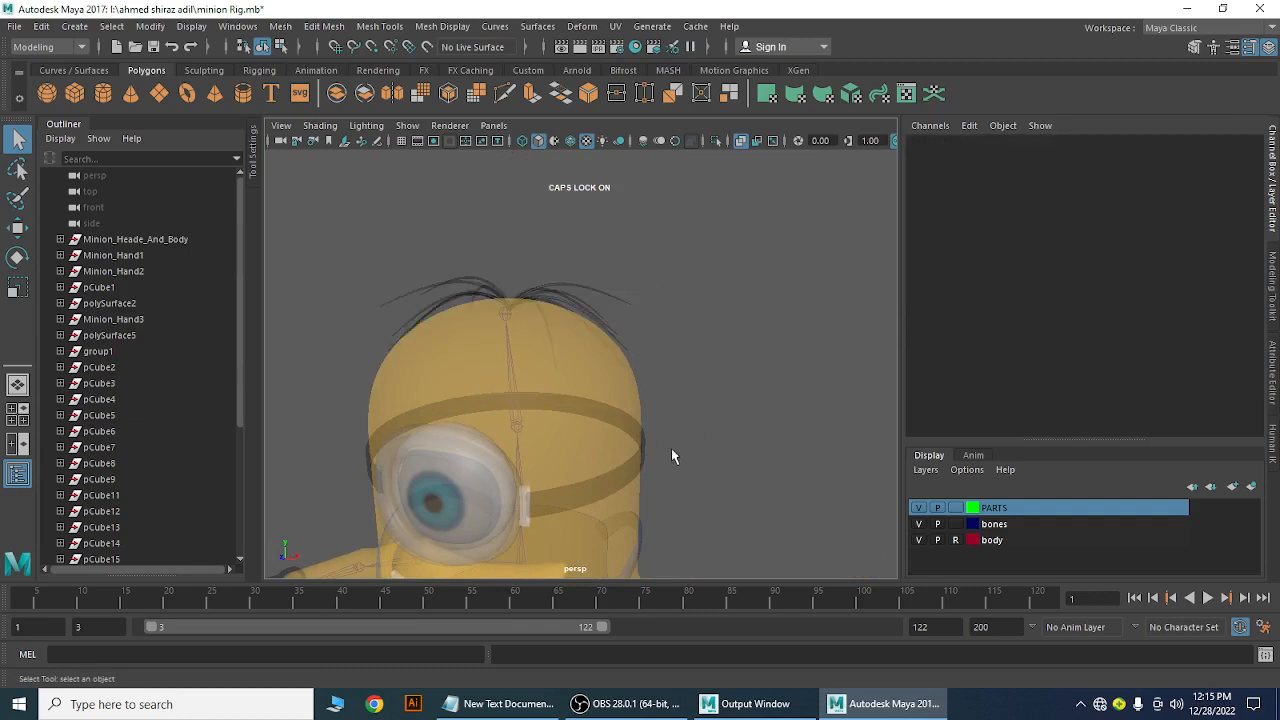
Set the PARTS layer's display type to Reference (R)
right_click_drag(671, 448, 573, 346, "alt")
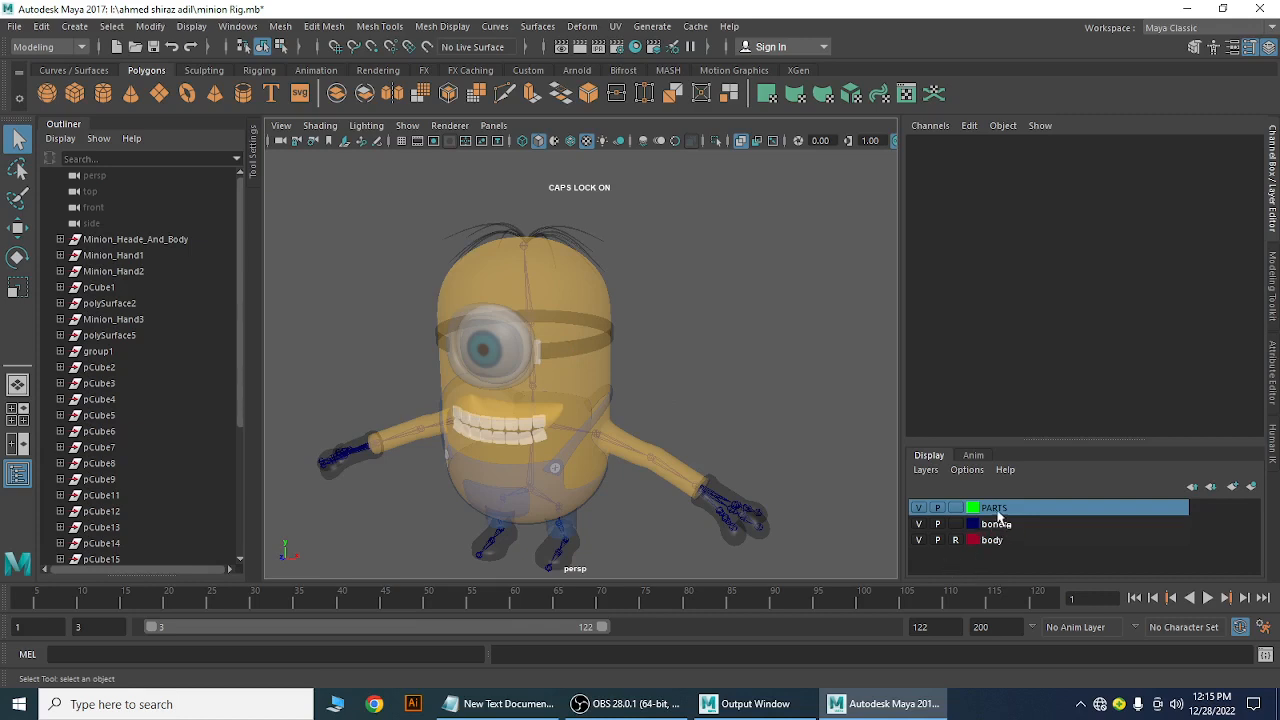
left_click(956, 508)
left_click(956, 508)
Test-select hand joint27 and shoulder joint17 through the mesh, then deselect
left_click(728, 524)
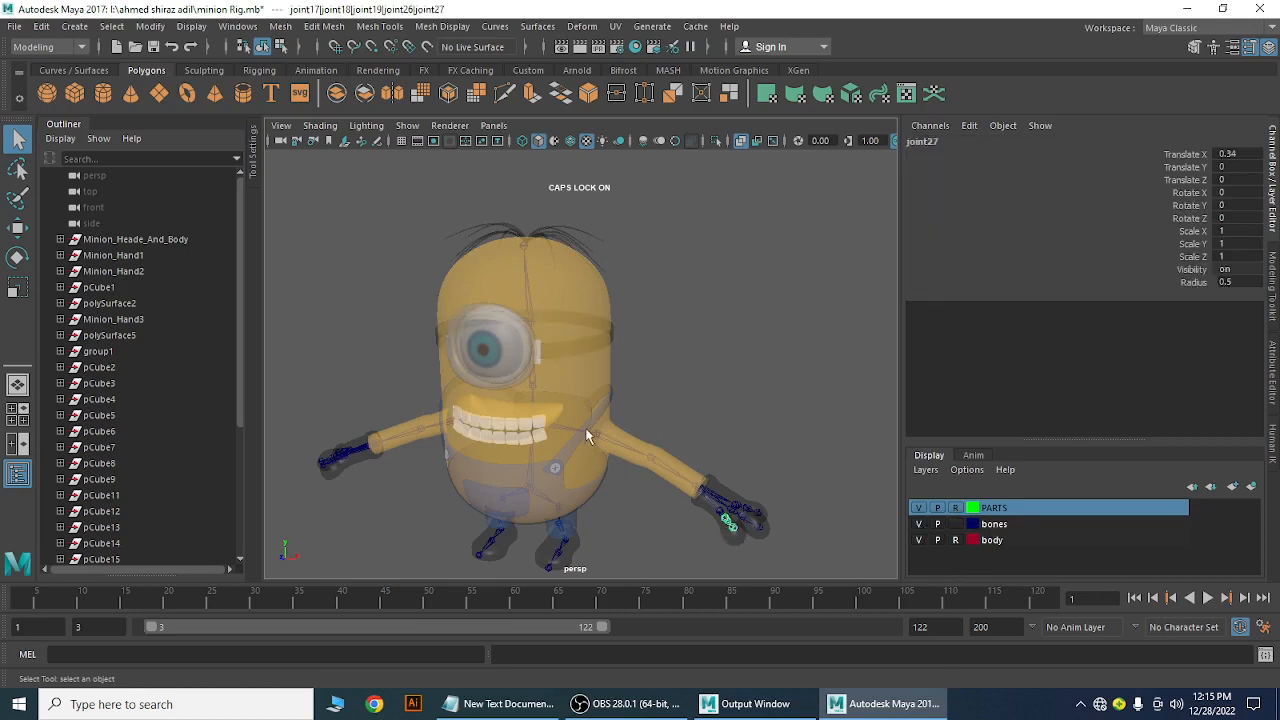
right_click_drag(586, 428, 616, 442, "alt")
middle_click_drag(616, 442, 588, 325, "alt")
right_click_drag(588, 325, 615, 417, "alt")
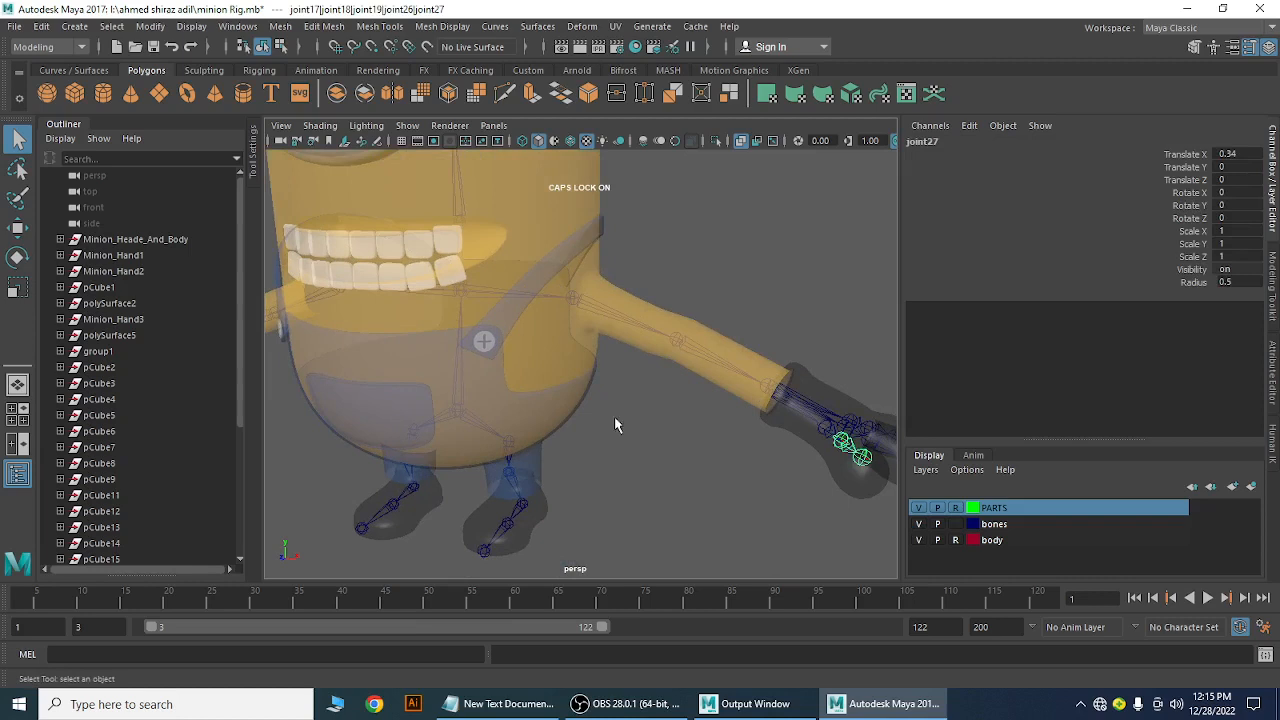
left_click(574, 301)
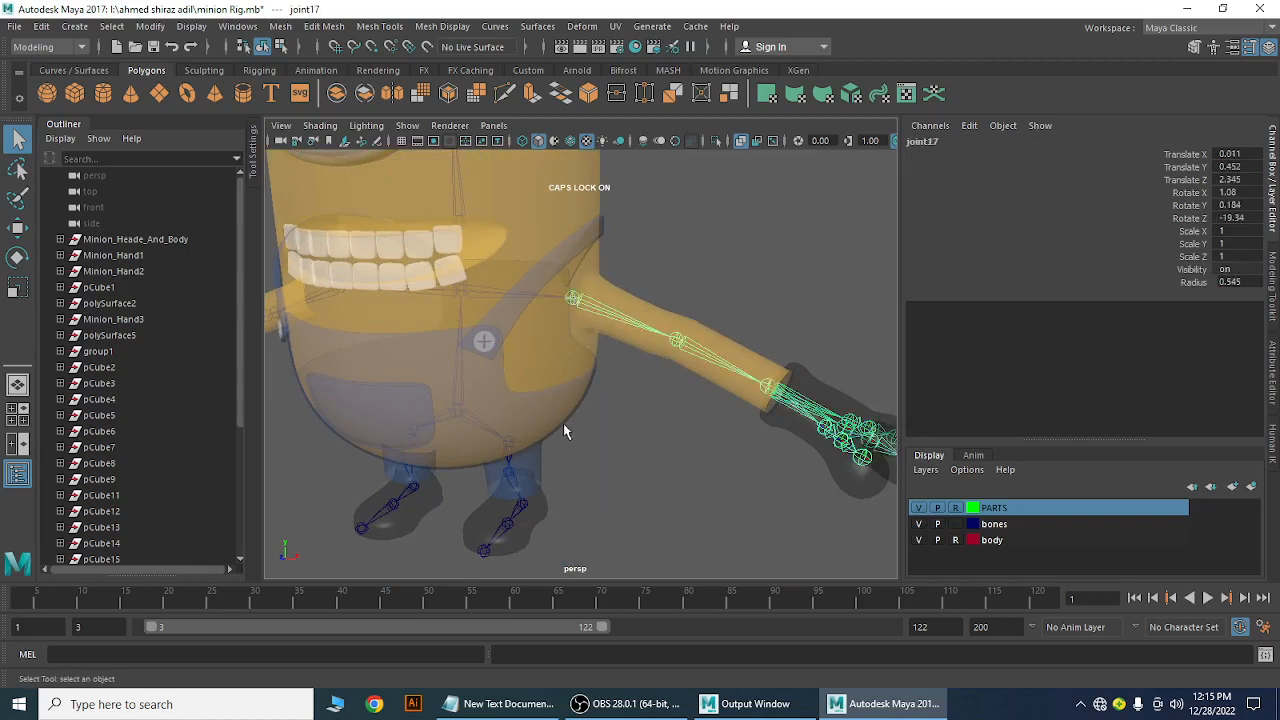
left_click(543, 450)
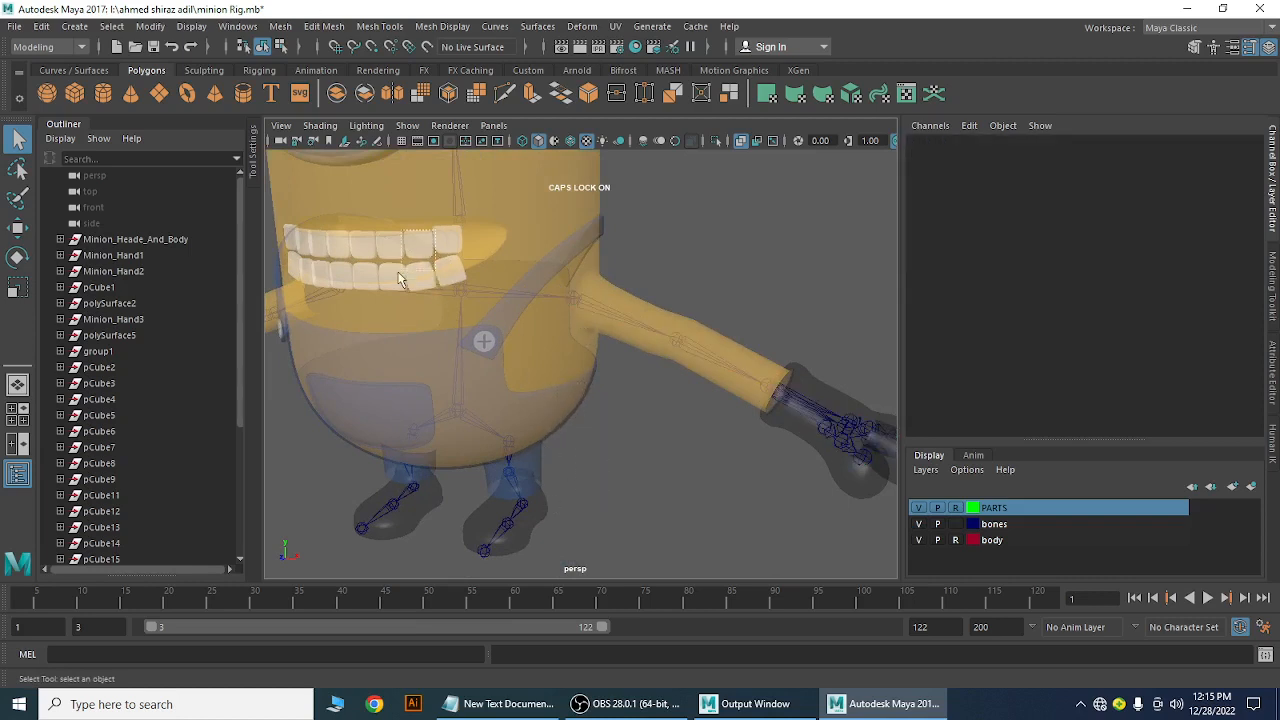
Select and deselect joint4 inside the minion's head
right_click_drag(576, 358, 492, 326, "alt")
middle_click_drag(492, 326, 532, 445, "alt")
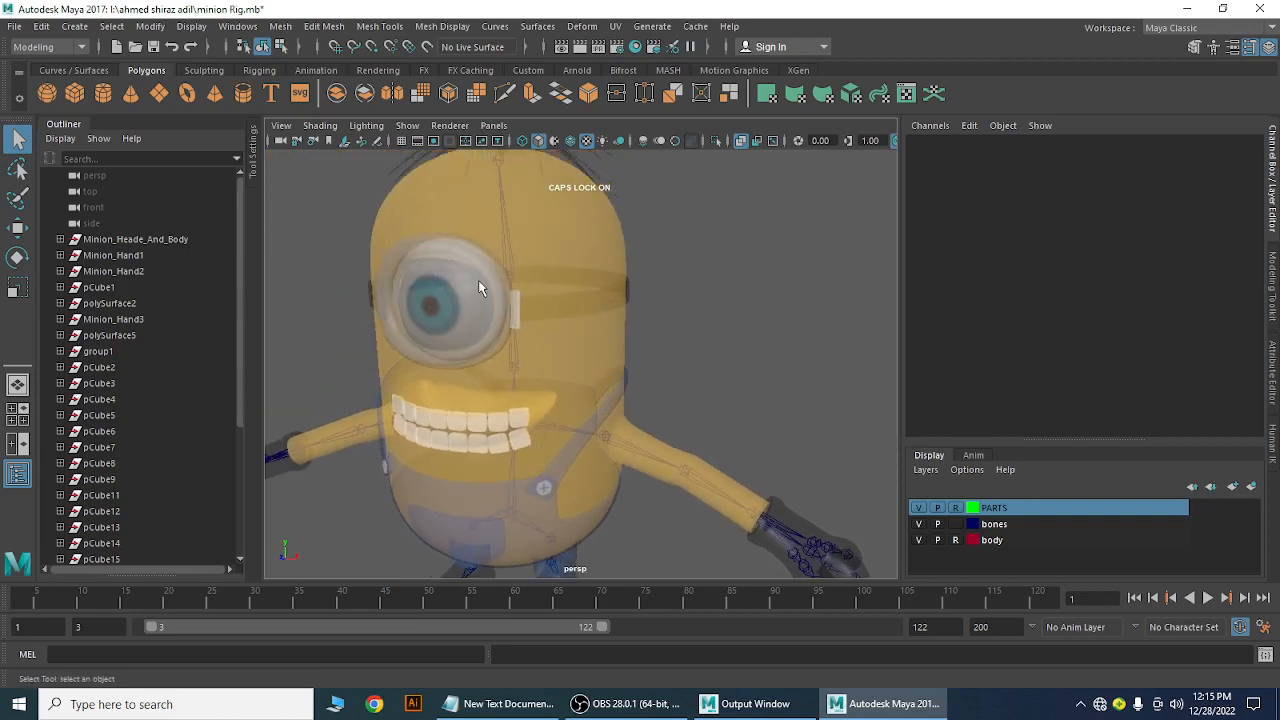
right_click_drag(610, 447, 548, 415, "alt")
middle_click_drag(548, 415, 549, 457, "alt")
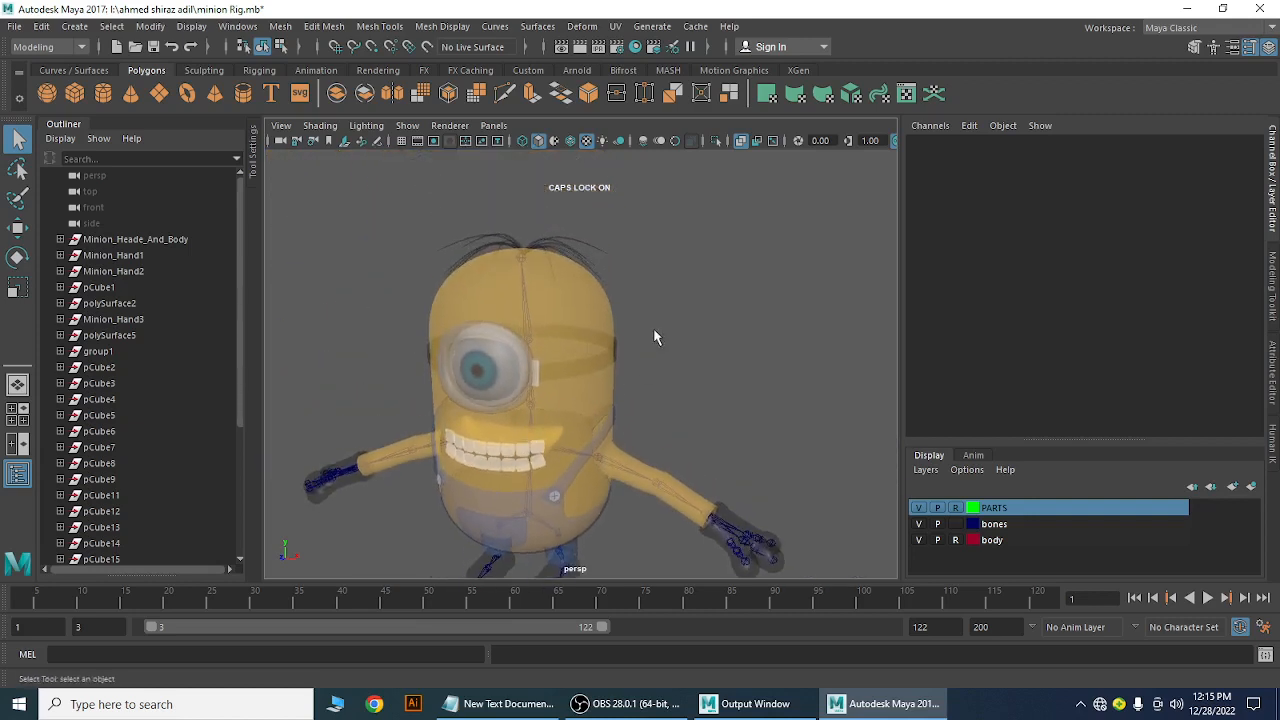
left_click_drag(653, 329, 584, 379)
left_click(518, 314)
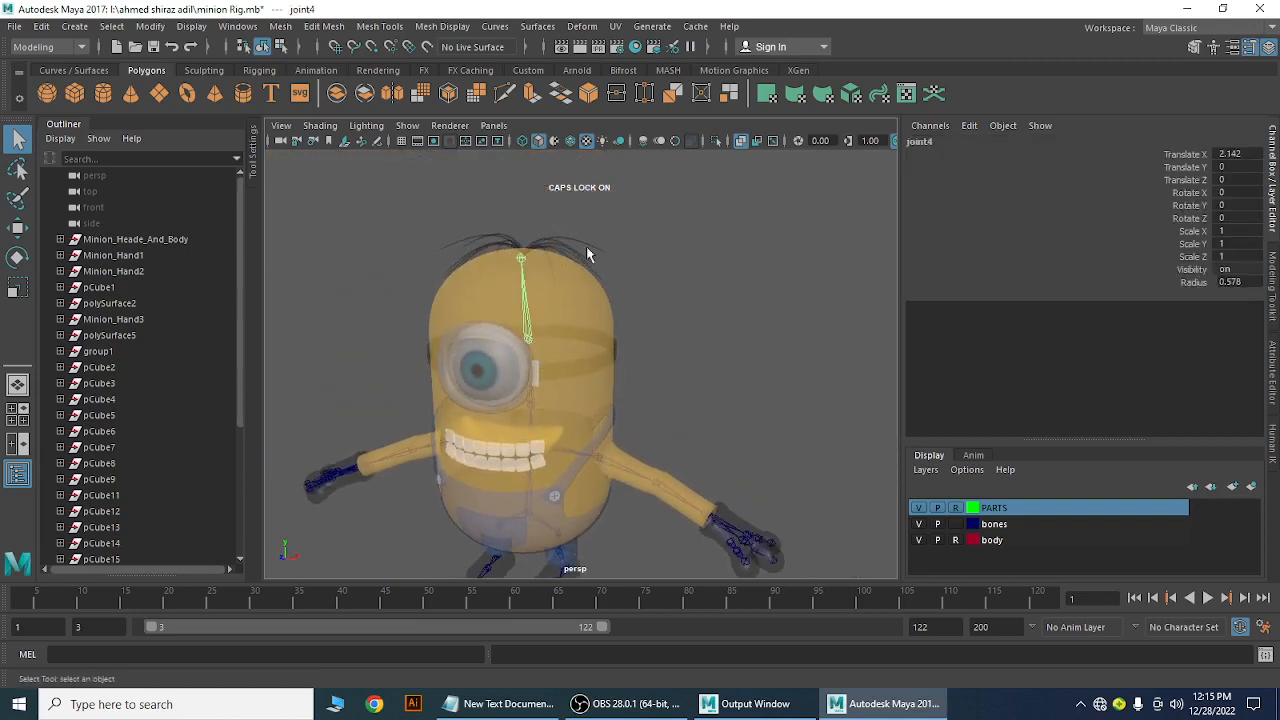
left_click_drag(595, 265, 583, 280)
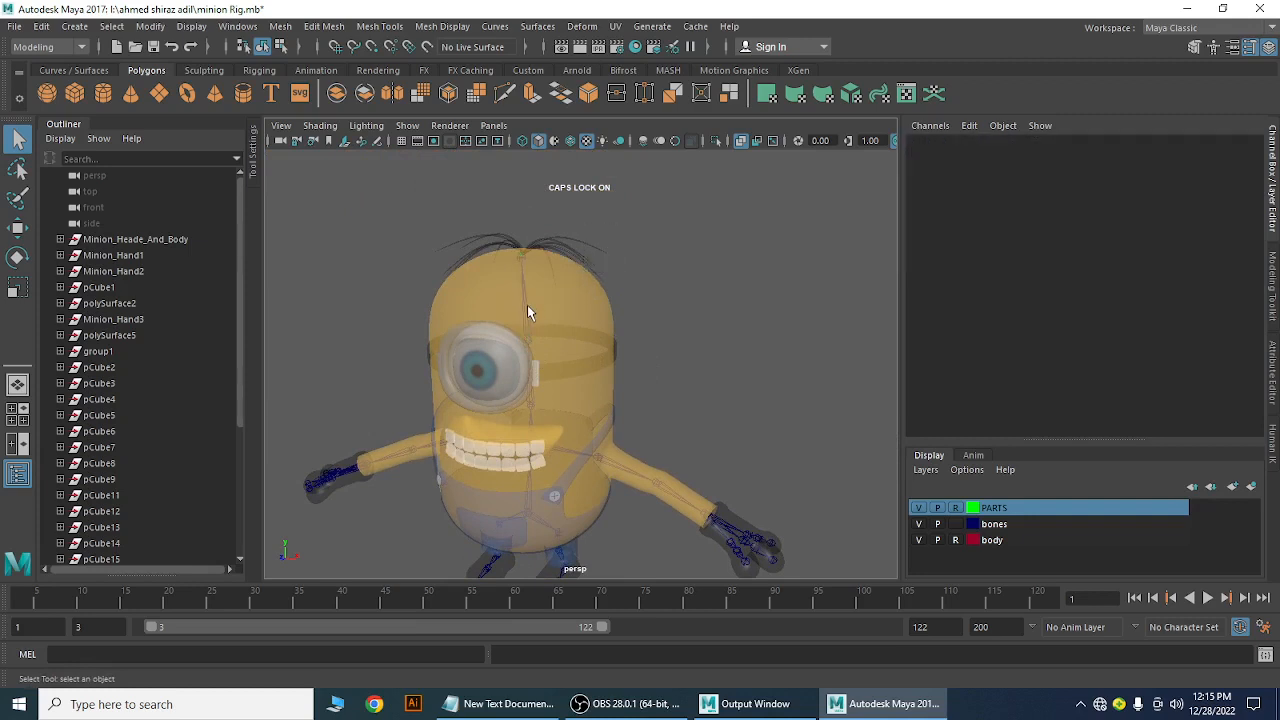
left_click(519, 252)
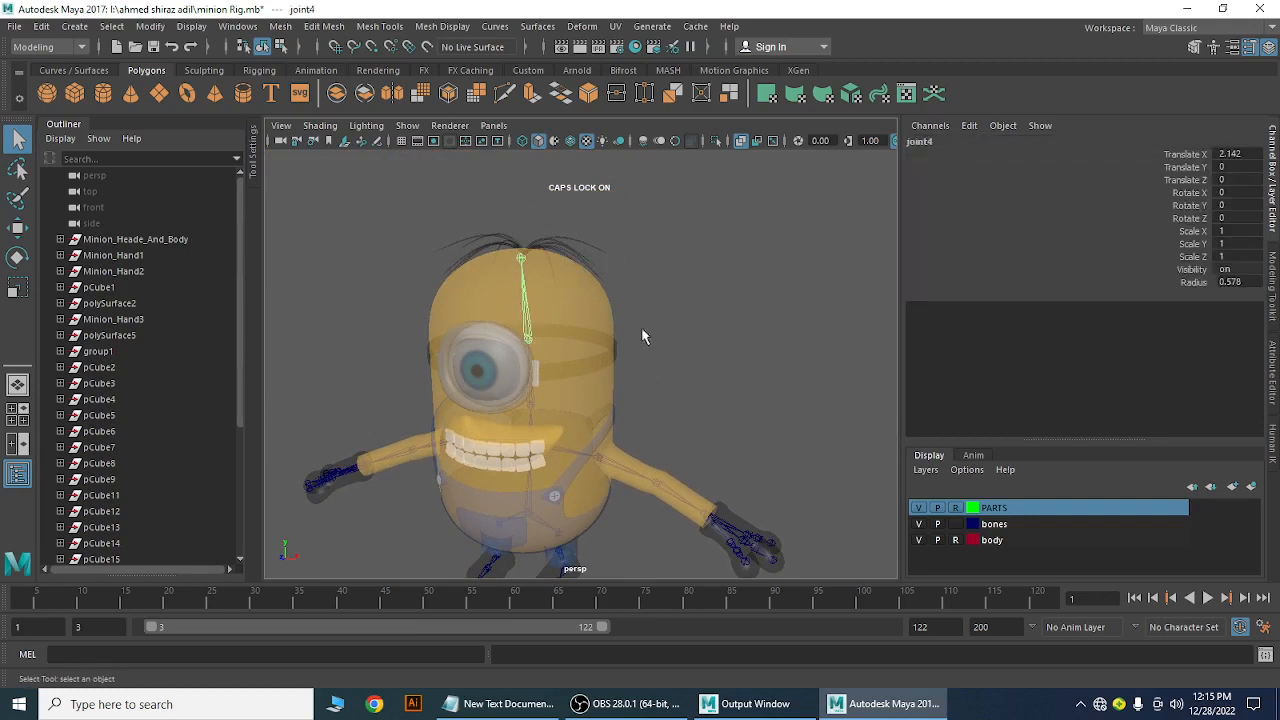
left_click(734, 366)
Orbit around the minion to inspect the front, arm, hand and feet
left_click_drag(734, 366, 500, 443, "alt")
right_click_drag(641, 356, 700, 371, "alt")
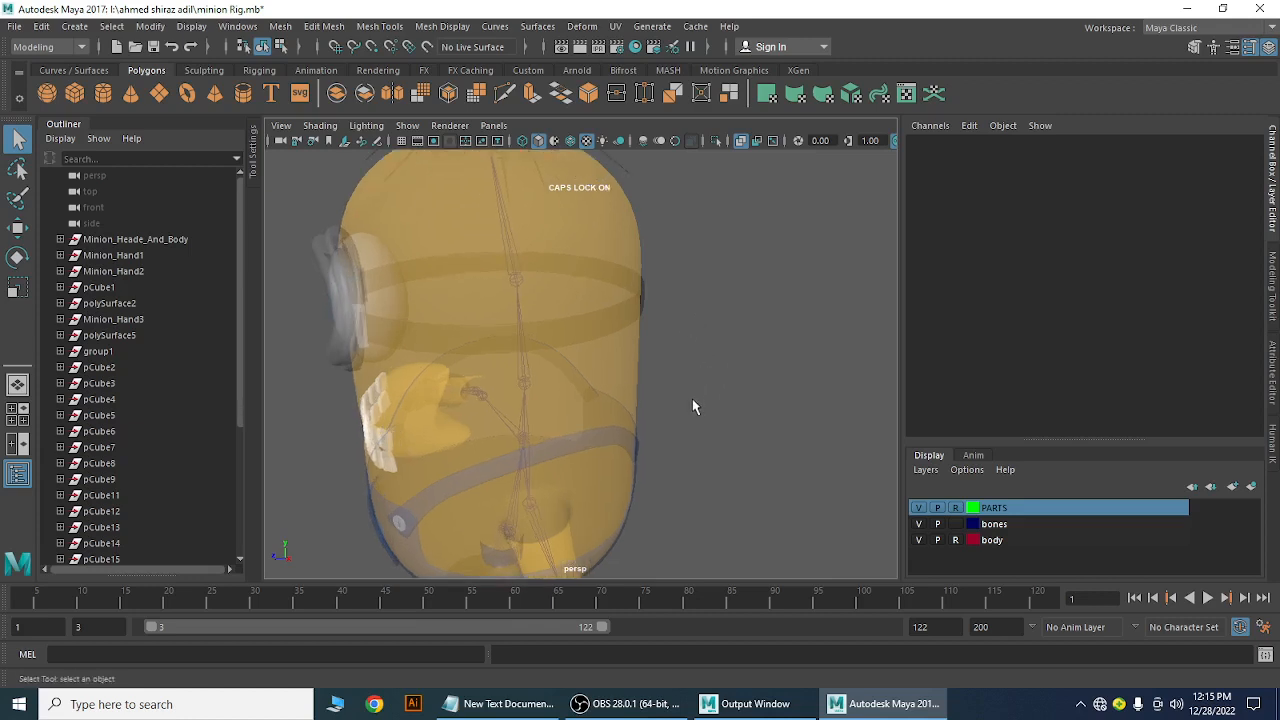
left_click_drag(701, 420, 656, 401, "alt")
middle_click_drag(656, 401, 670, 333, "alt")
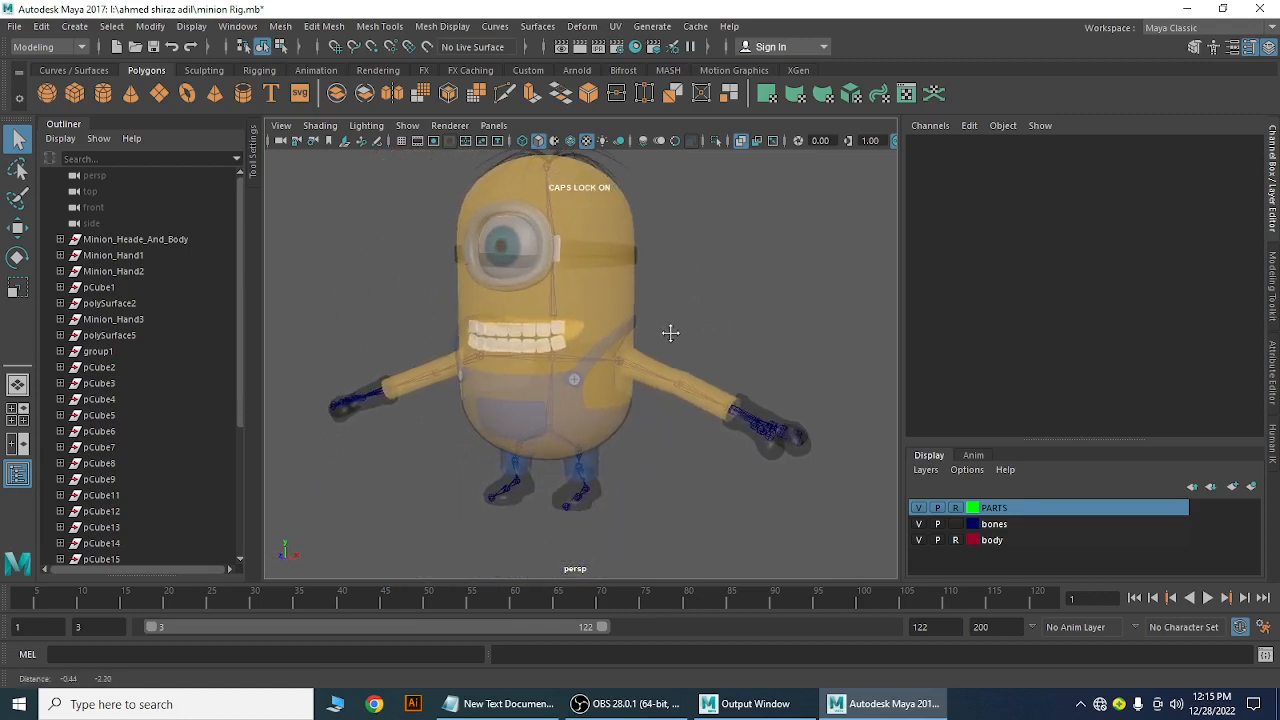
left_click_drag(641, 457, 571, 409, "alt")
right_click_drag(571, 409, 686, 490, "alt")
left_click_drag(686, 490, 346, 431, "alt")
right_click_drag(409, 394, 560, 418, "alt")
middle_click_drag(560, 418, 630, 433, "alt")
left_click_drag(469, 384, 543, 397, "alt")
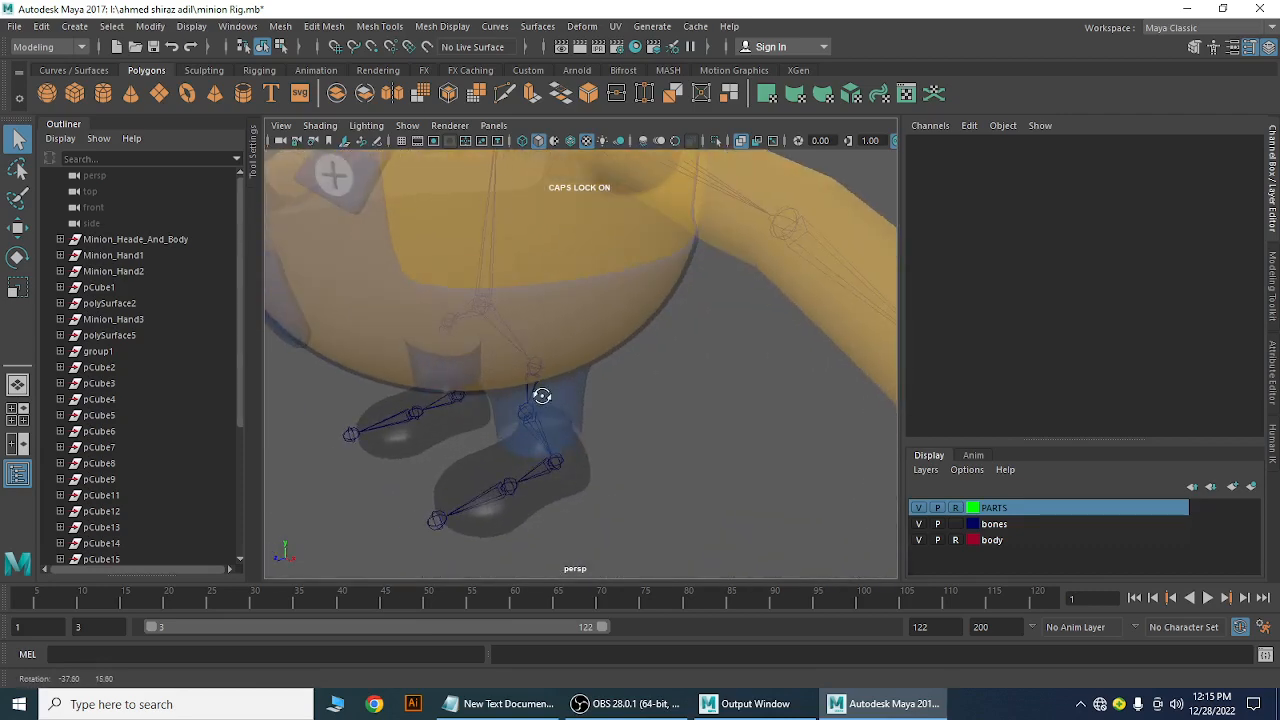
right_click_drag(649, 415, 551, 363, "alt")
left_click_drag(551, 363, 606, 406, "alt")
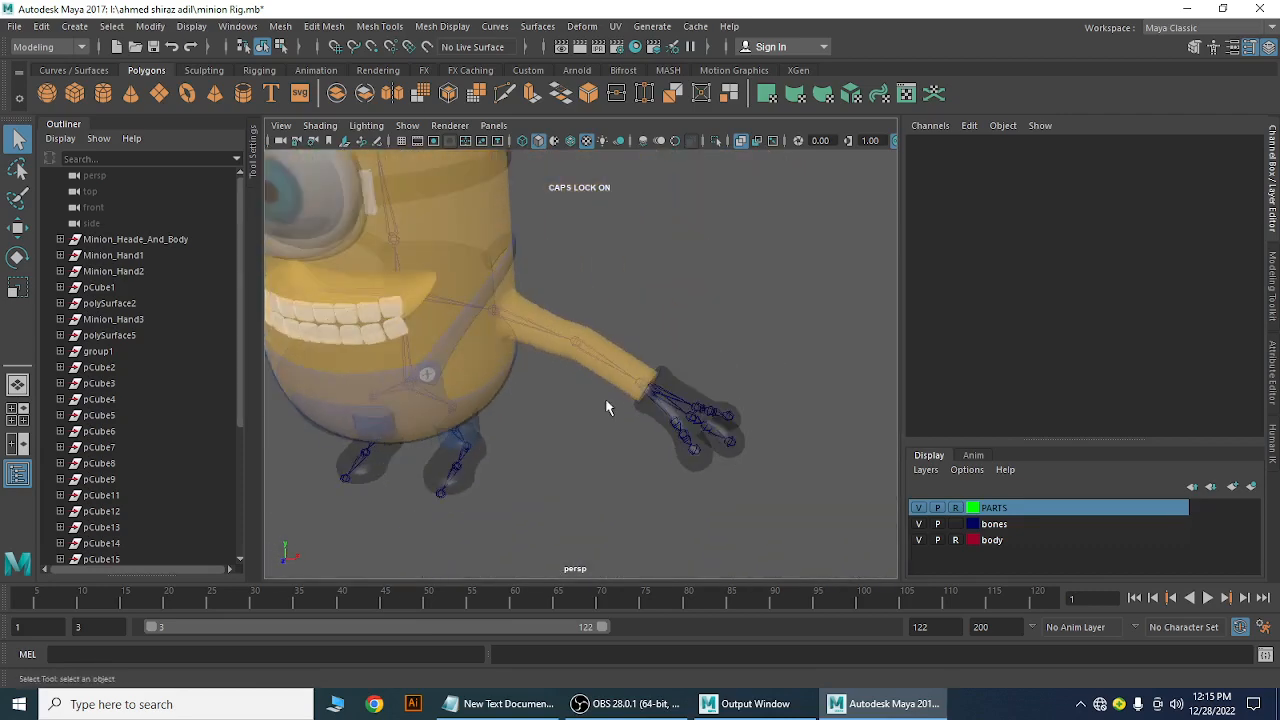
Zoom in on the right hand and select finger joint joint28
right_click_drag(606, 406, 682, 444, "alt")
left_click_drag(682, 451, 620, 387, "alt")
right_click_drag(664, 397, 676, 401, "alt")
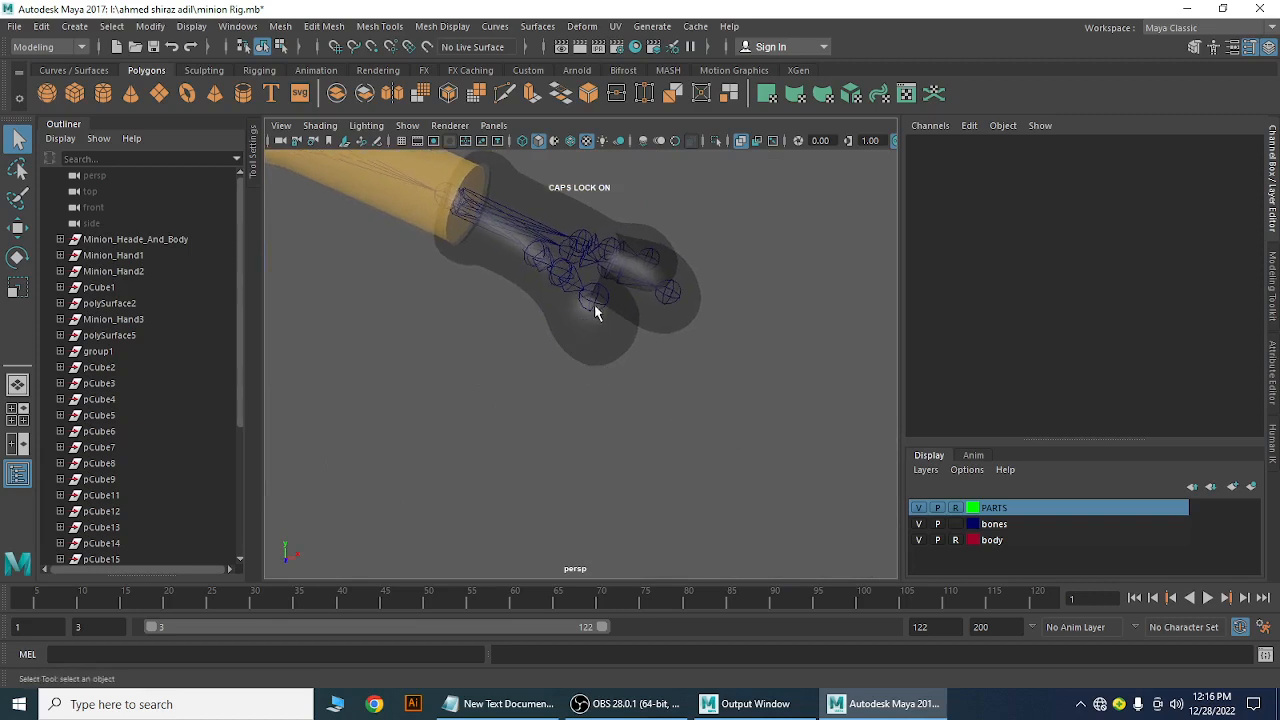
left_click(594, 298)
With the Move tool, shift joint26 inside its finger on the first hand
key("w")
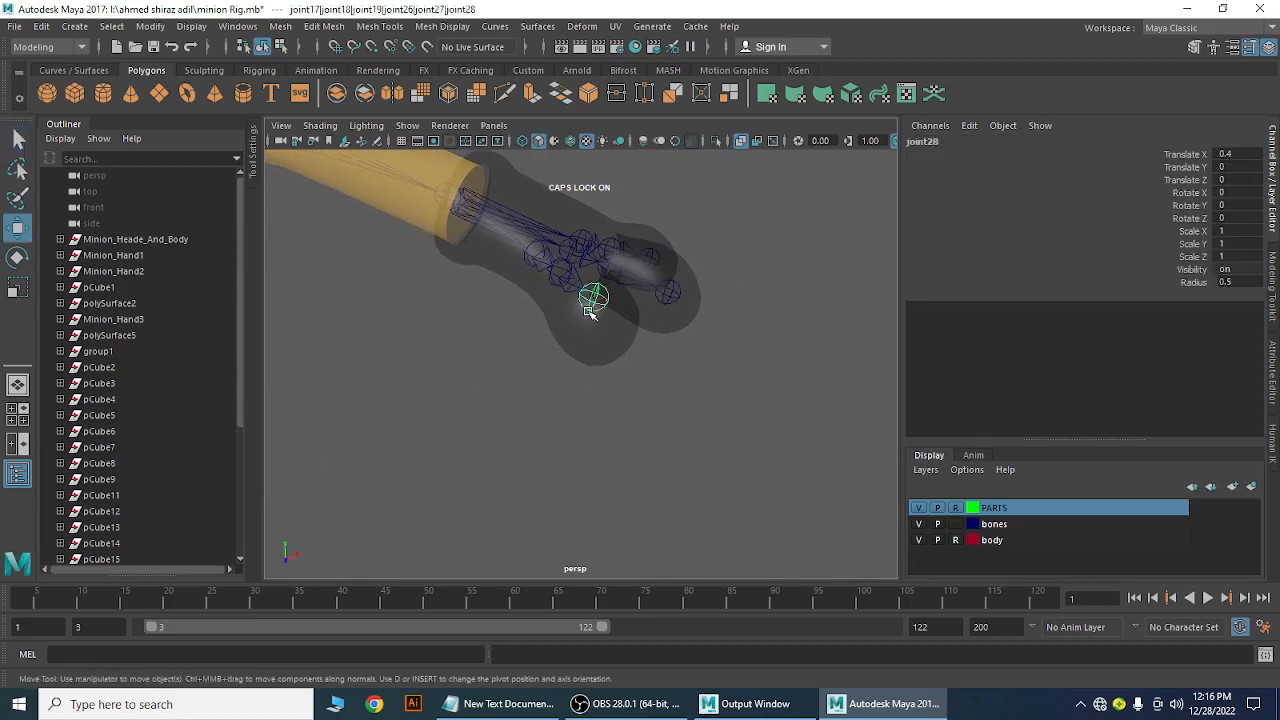
left_click_drag(686, 420, 486, 431, "alt")
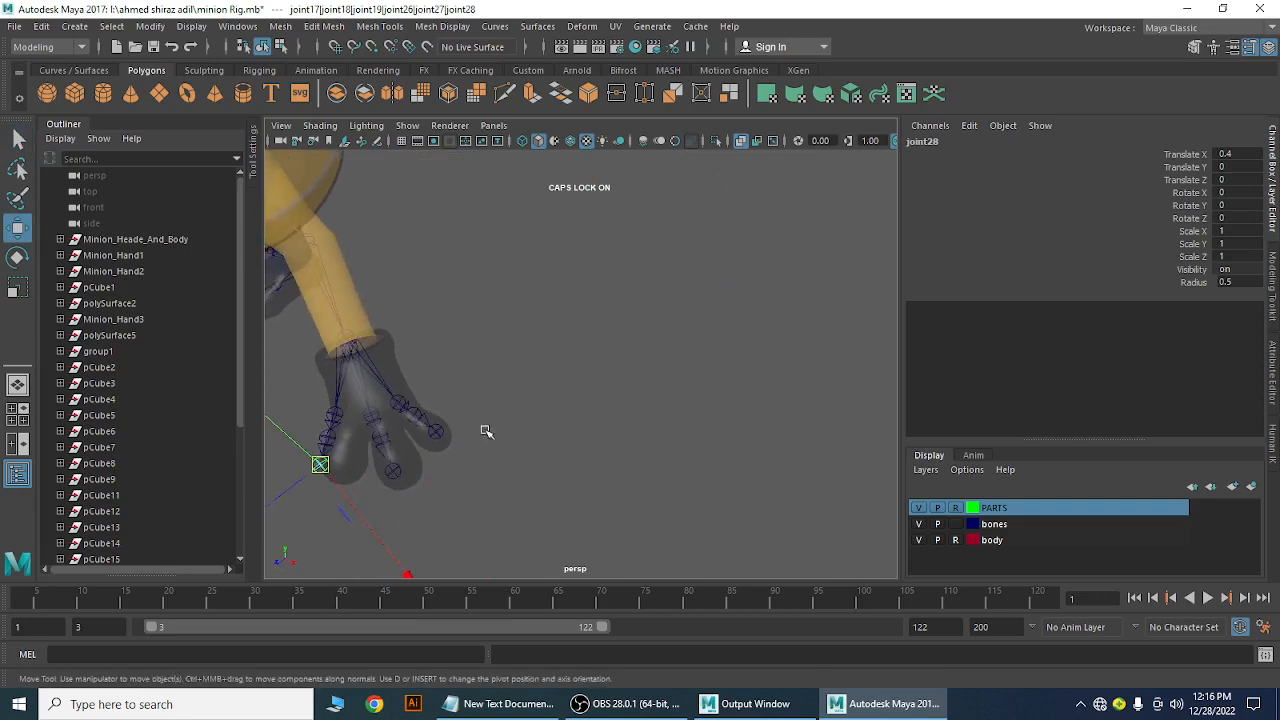
middle_click_drag(486, 431, 577, 354, "alt")
right_click_drag(551, 366, 551, 426, "alt")
middle_click_drag(506, 394, 547, 407, "alt")
left_click_drag(547, 406, 519, 457, "alt")
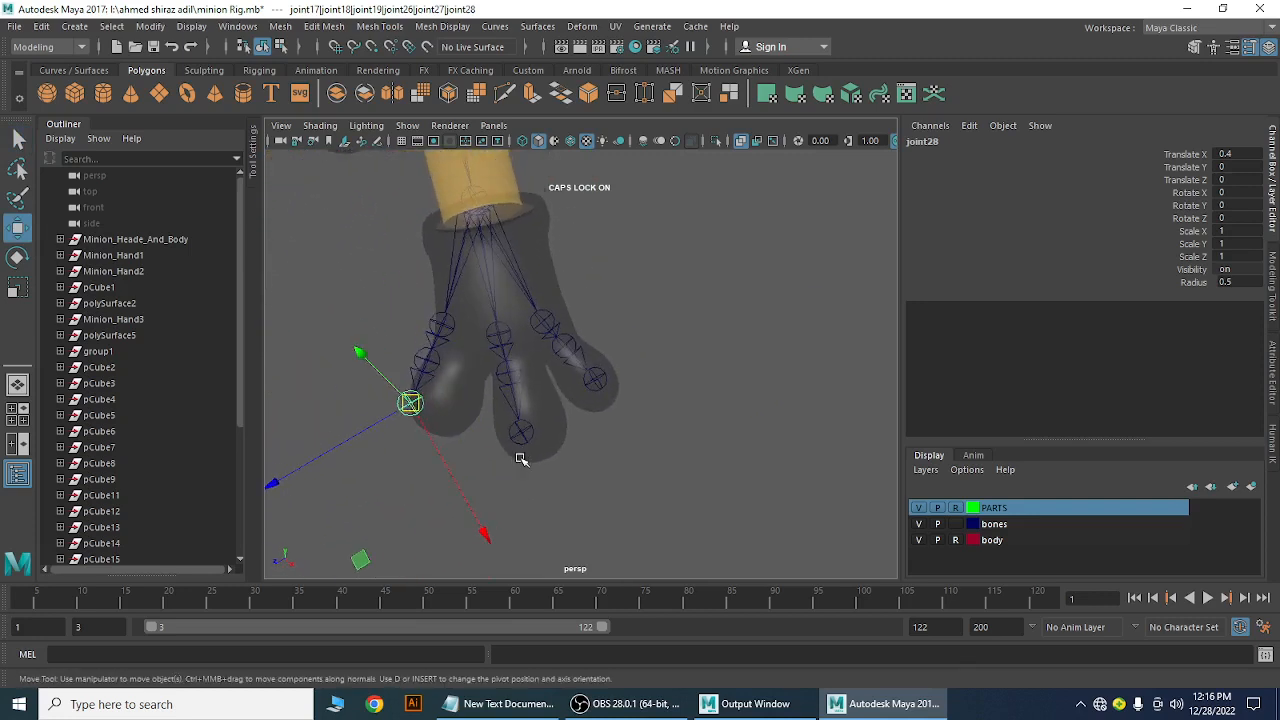
left_click(440, 320)
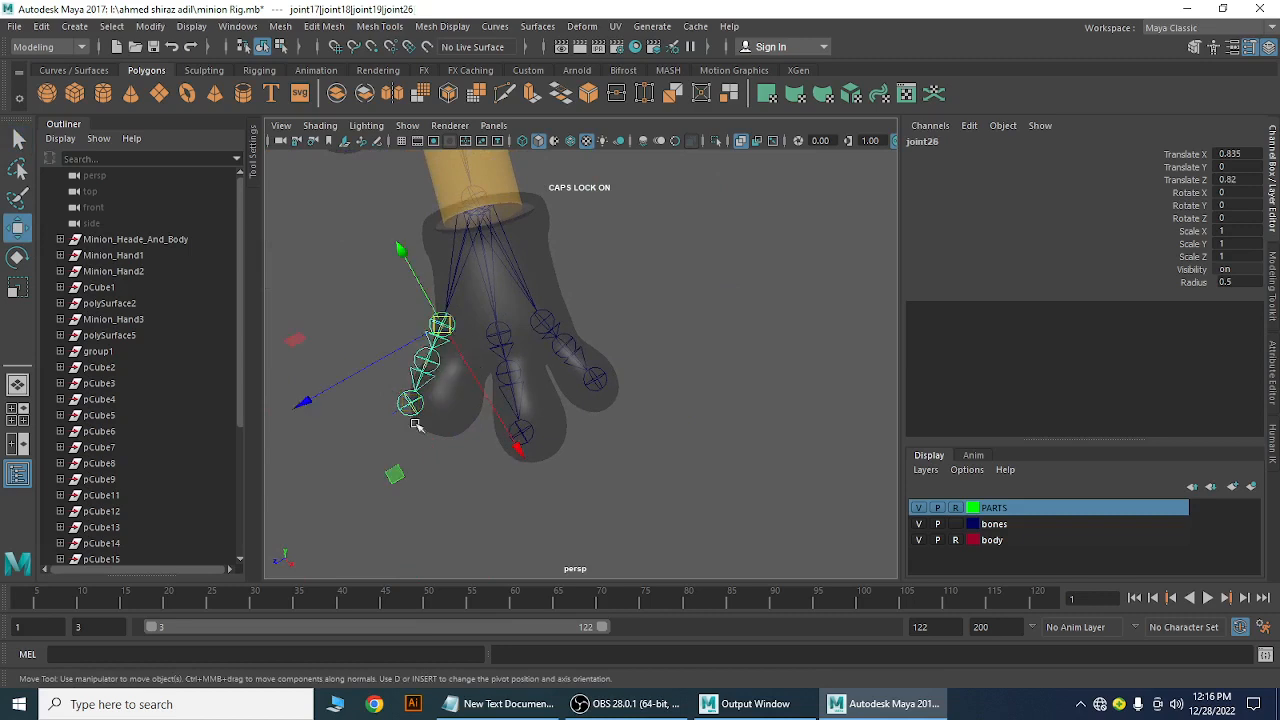
left_click_drag(397, 475, 415, 487)
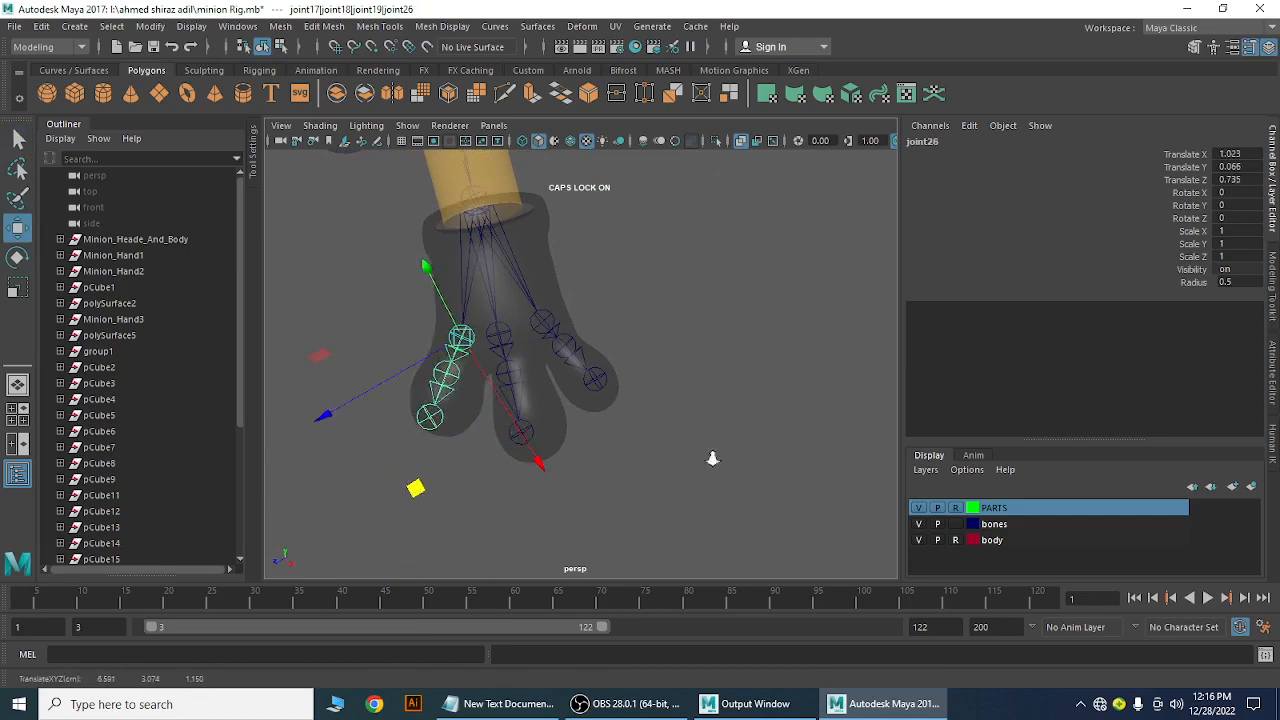
Move joint23 and joint20 into their finger meshes on the first hand
left_click_drag(714, 457, 630, 468, "alt")
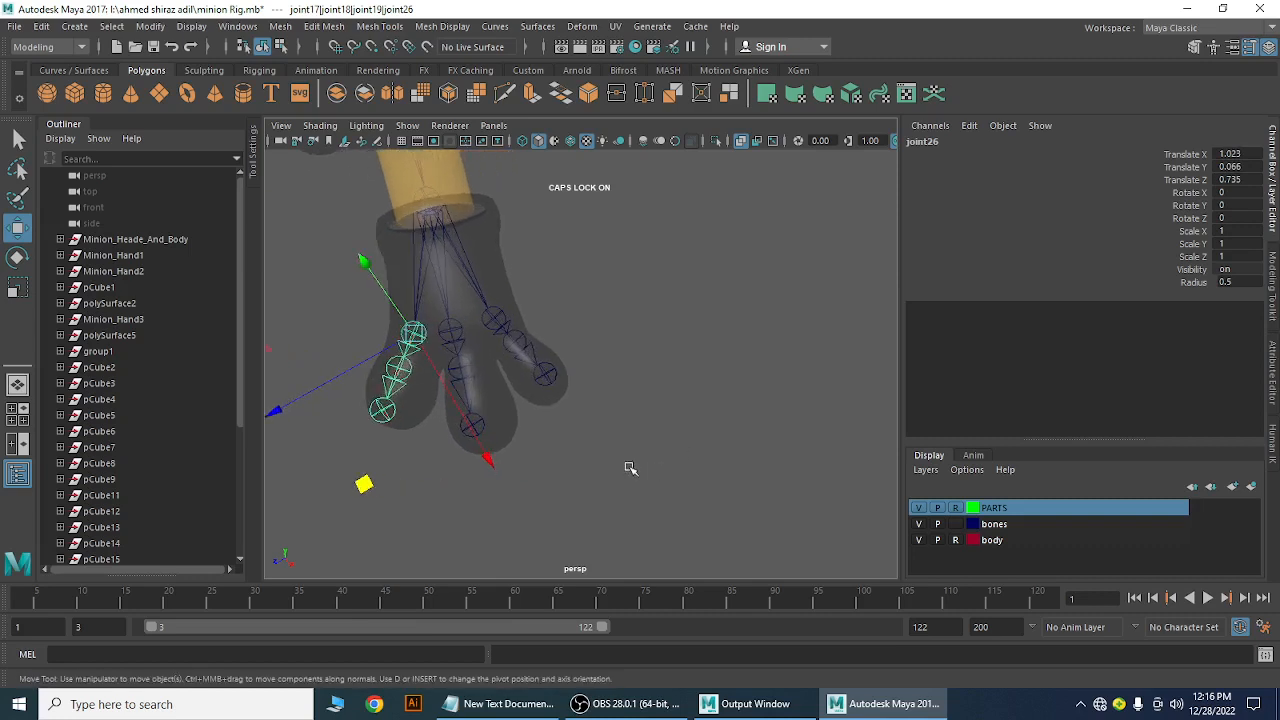
left_click(452, 327)
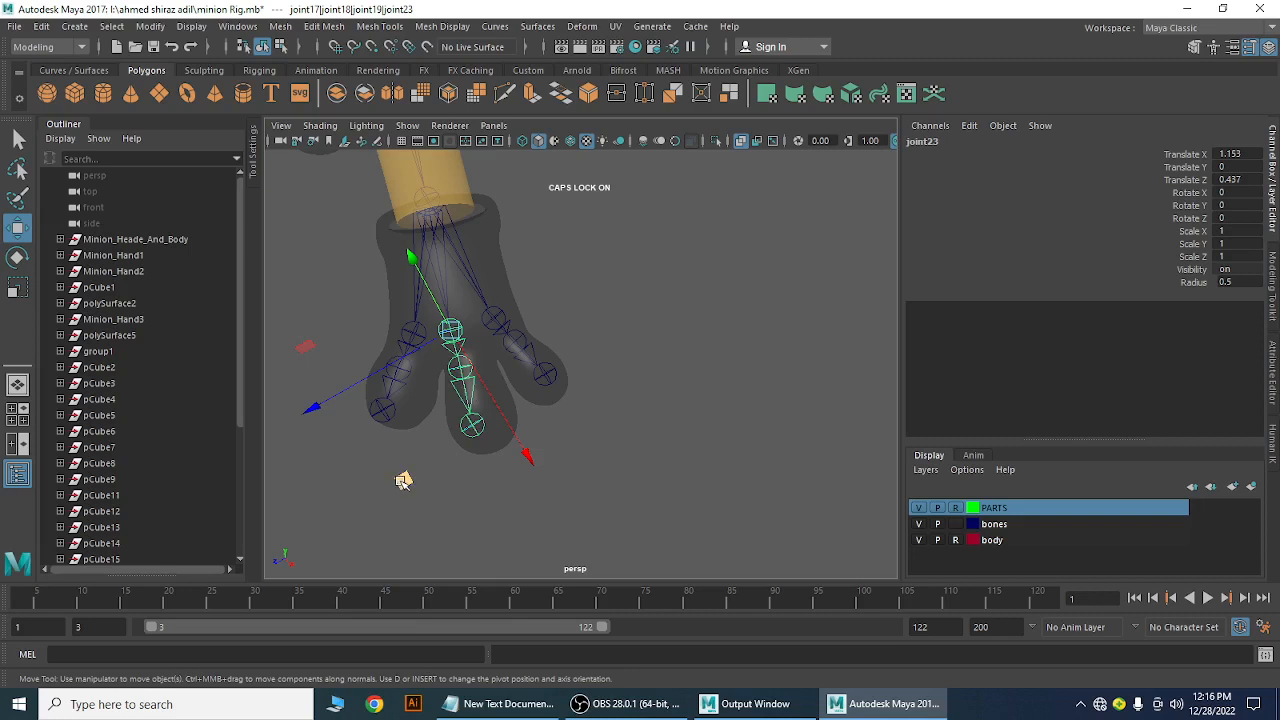
middle_click_drag(403, 481, 414, 482)
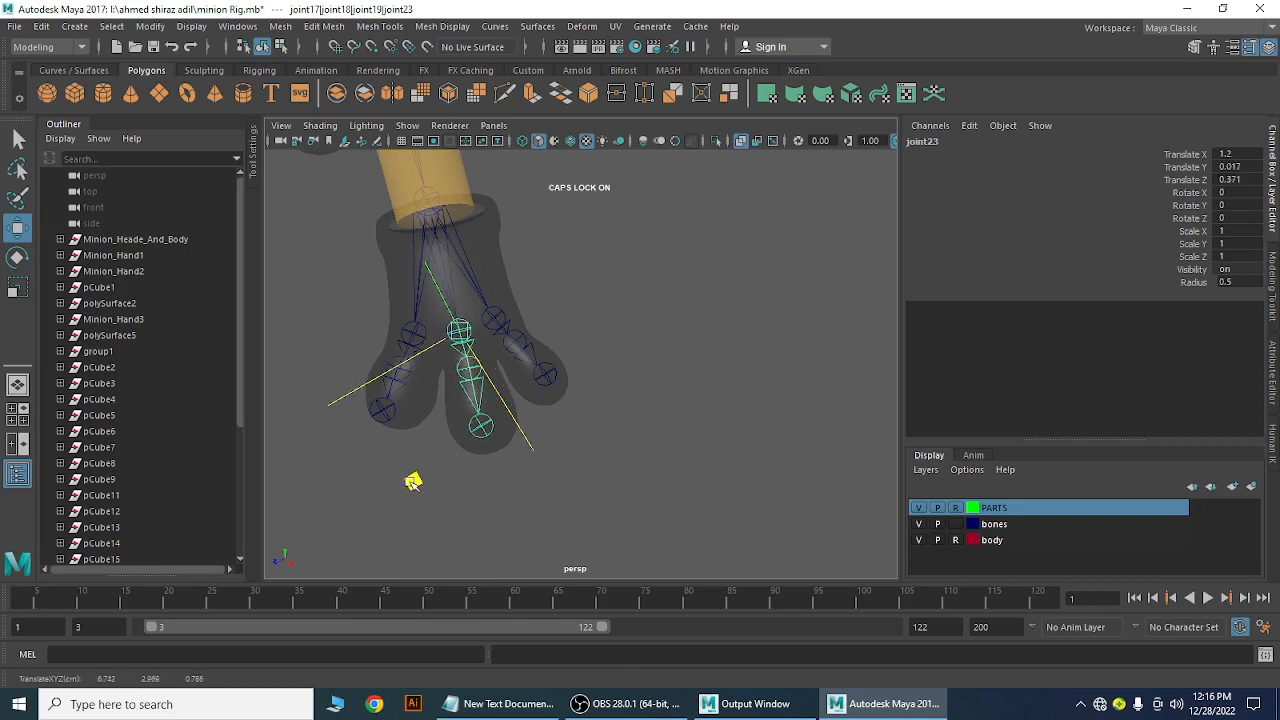
left_click(660, 428)
left_click(497, 320)
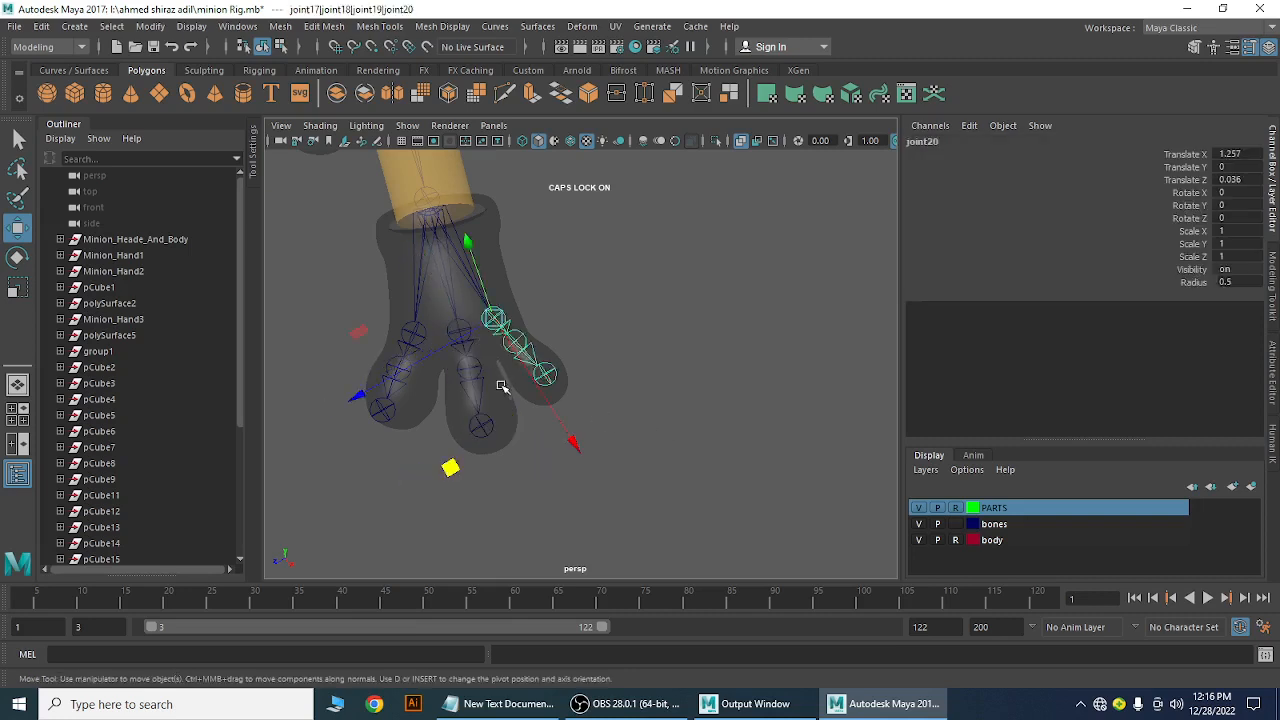
middle_click_drag(454, 472, 460, 483)
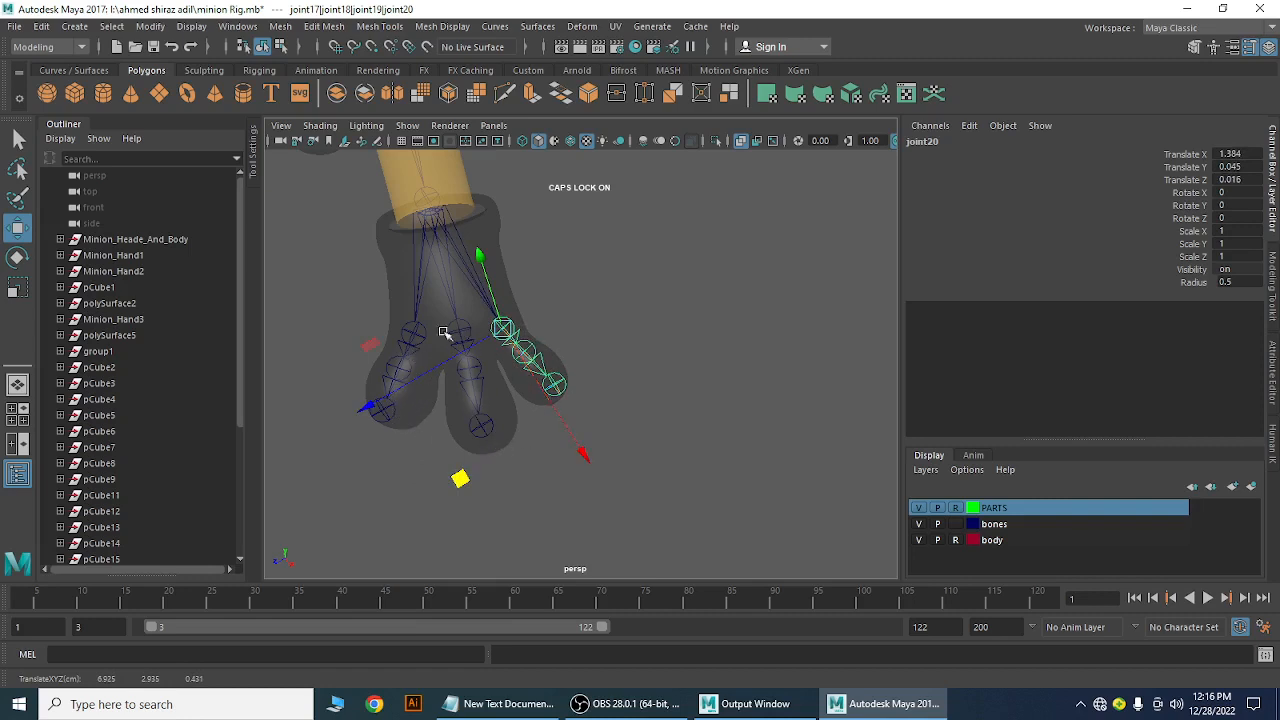
Turn to the other hand and move its joint26 into the finger
left_click_drag(574, 448, 700, 466, "alt")
middle_click_drag(700, 466, 509, 383, "alt")
right_click_drag(509, 383, 527, 409, "alt")
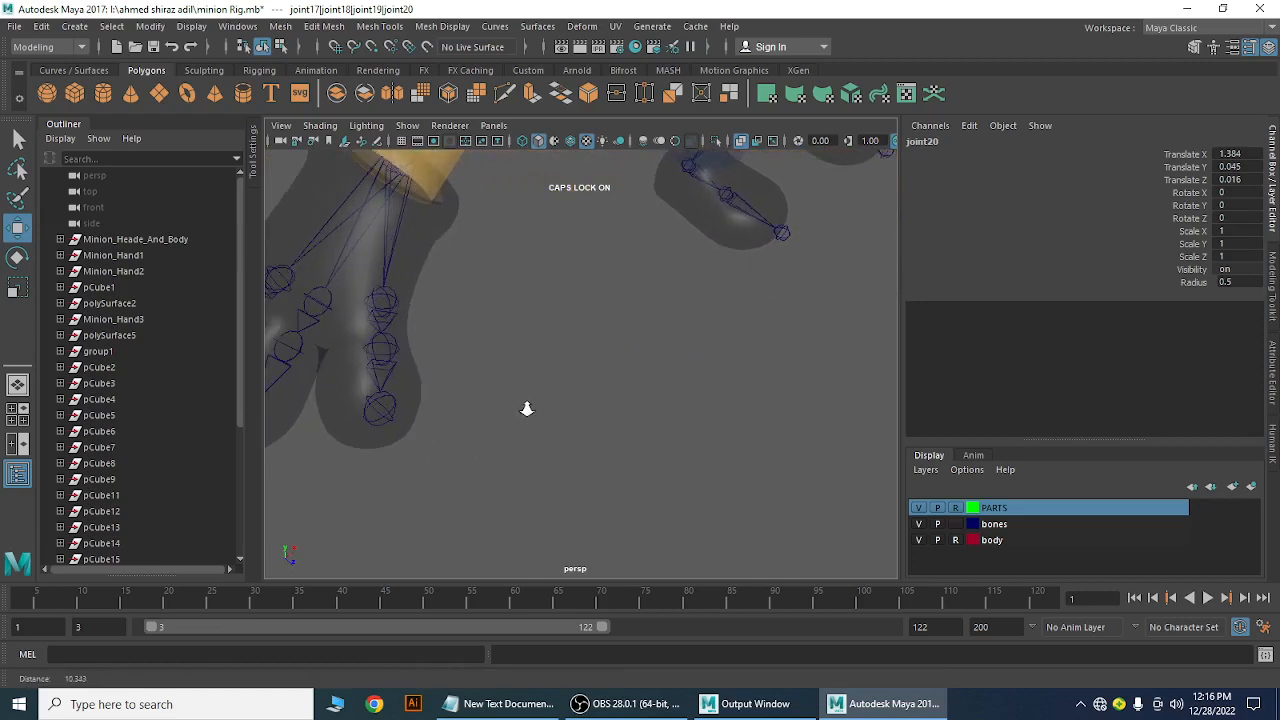
middle_click_drag(526, 403, 646, 366, "alt")
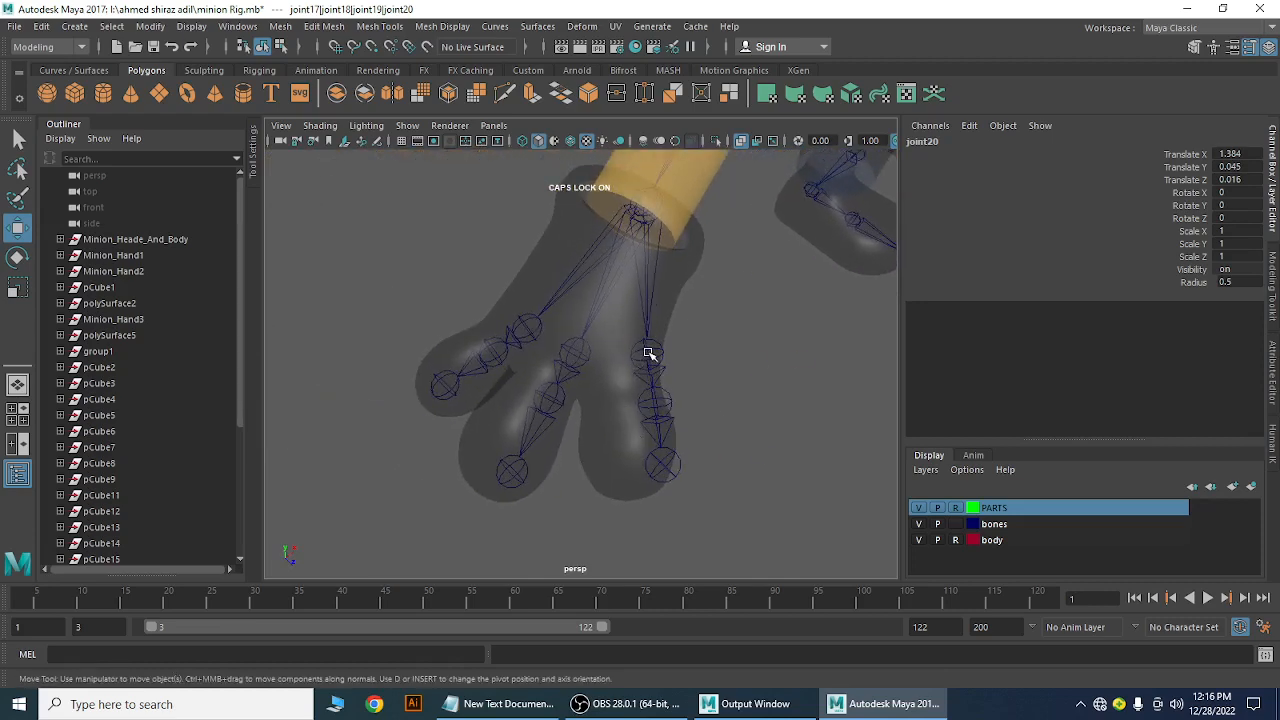
left_click(649, 354)
middle_click_drag(803, 358, 773, 365)
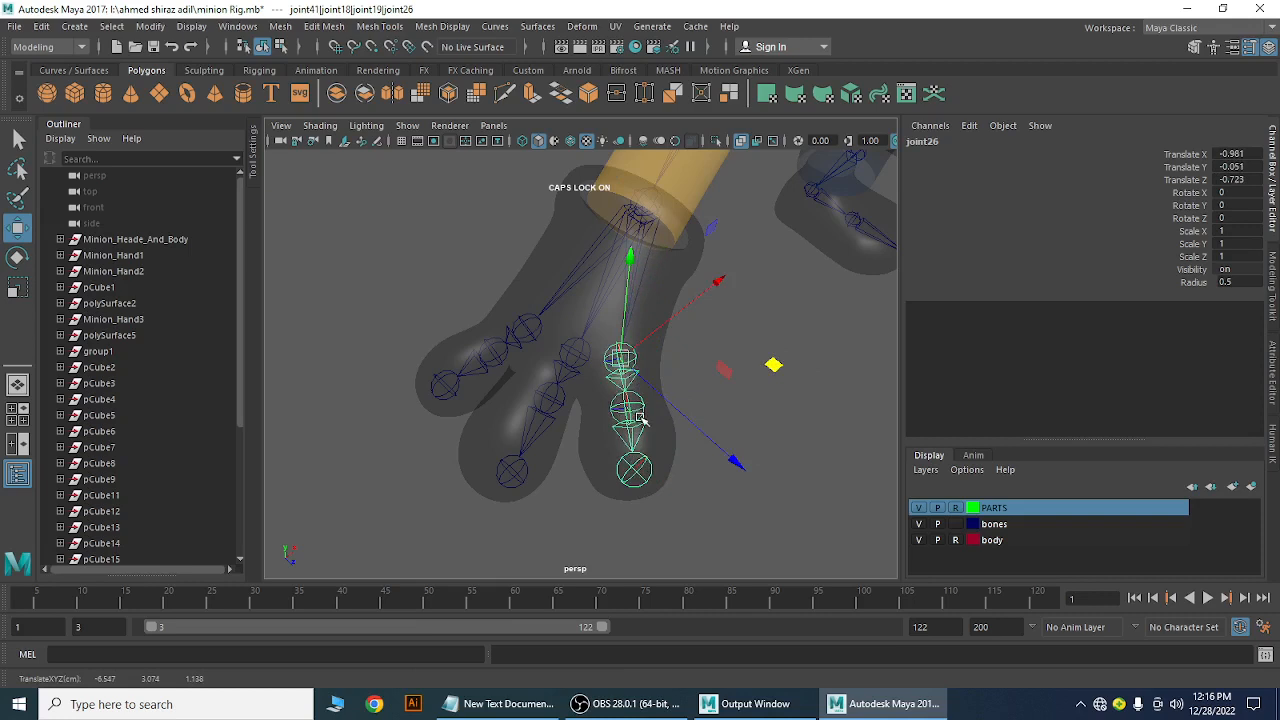
Shift joint23 and joint20 on the other hand into their fingers (joint20 at -1.351, -0.033, 0.017)
left_click(576, 353)
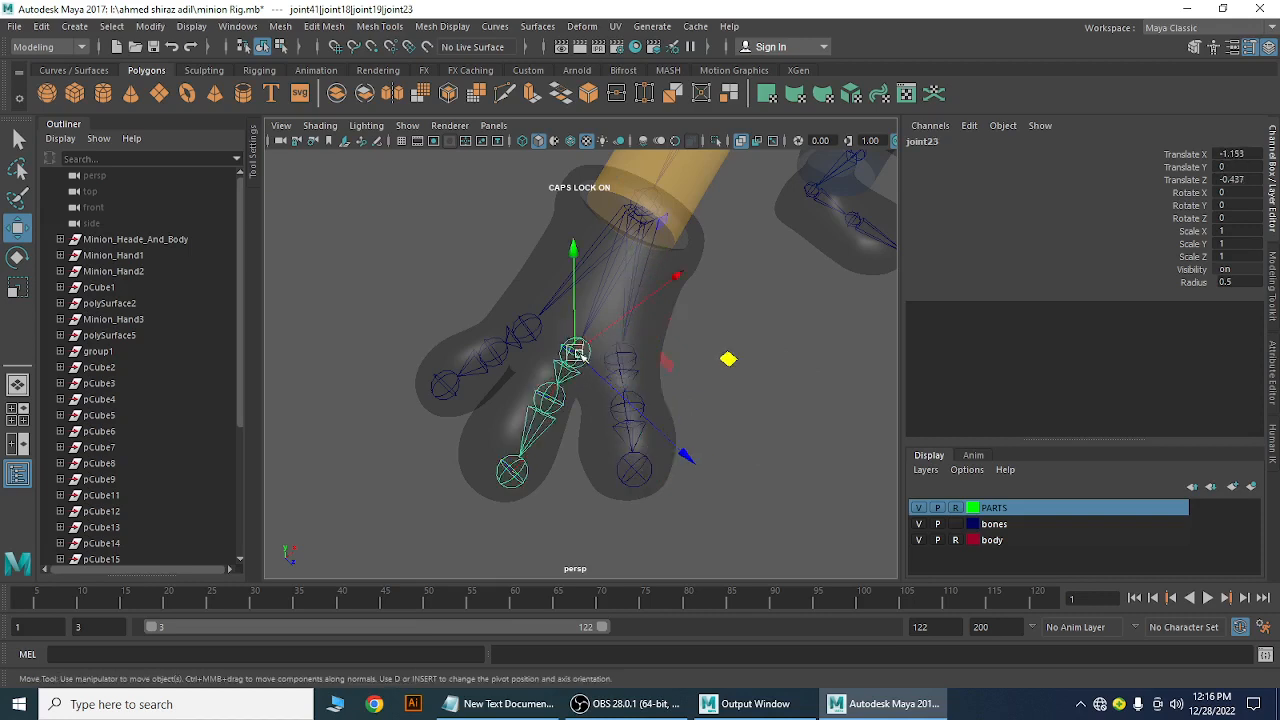
middle_click_drag(740, 362, 719, 358)
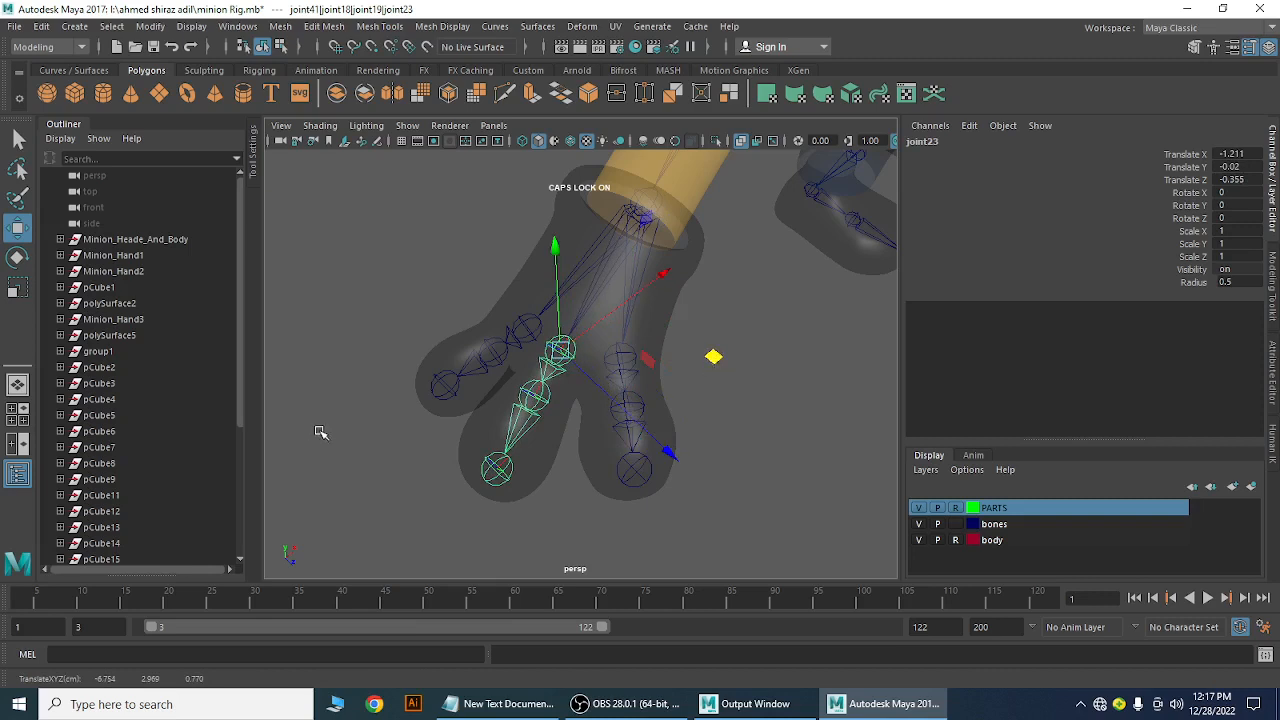
left_click(528, 323)
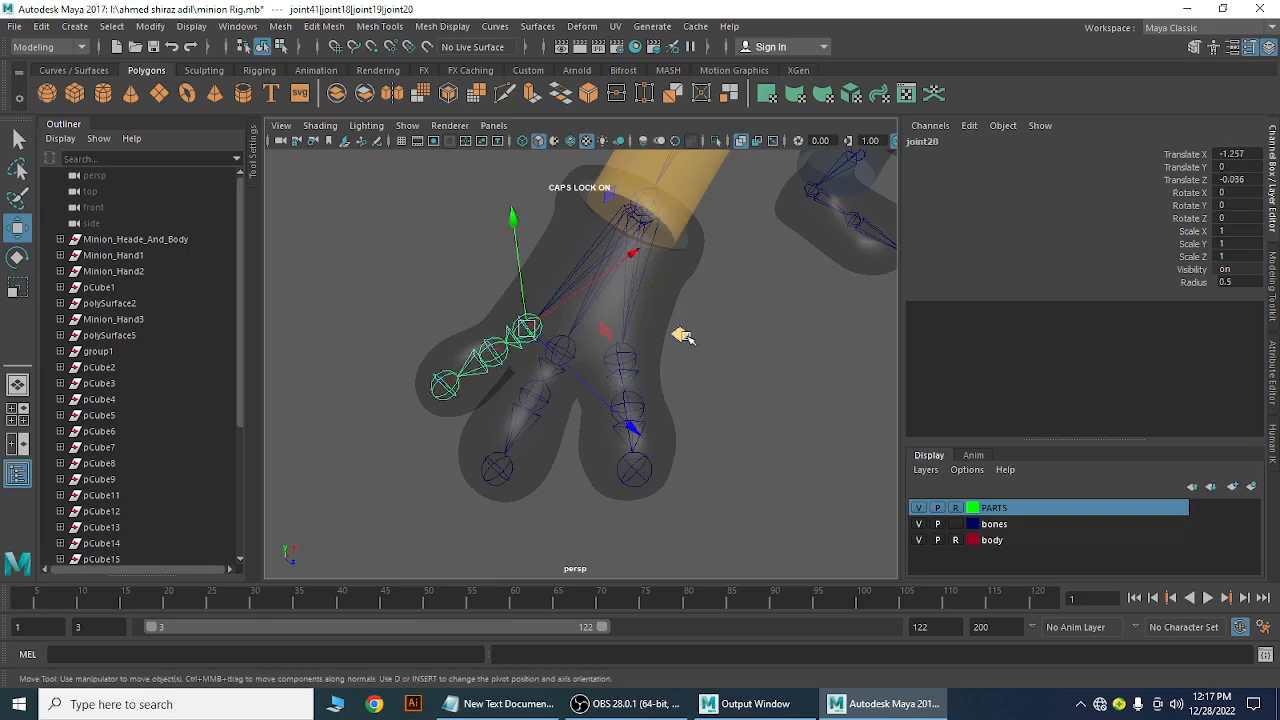
middle_click_drag(681, 336, 666, 339)
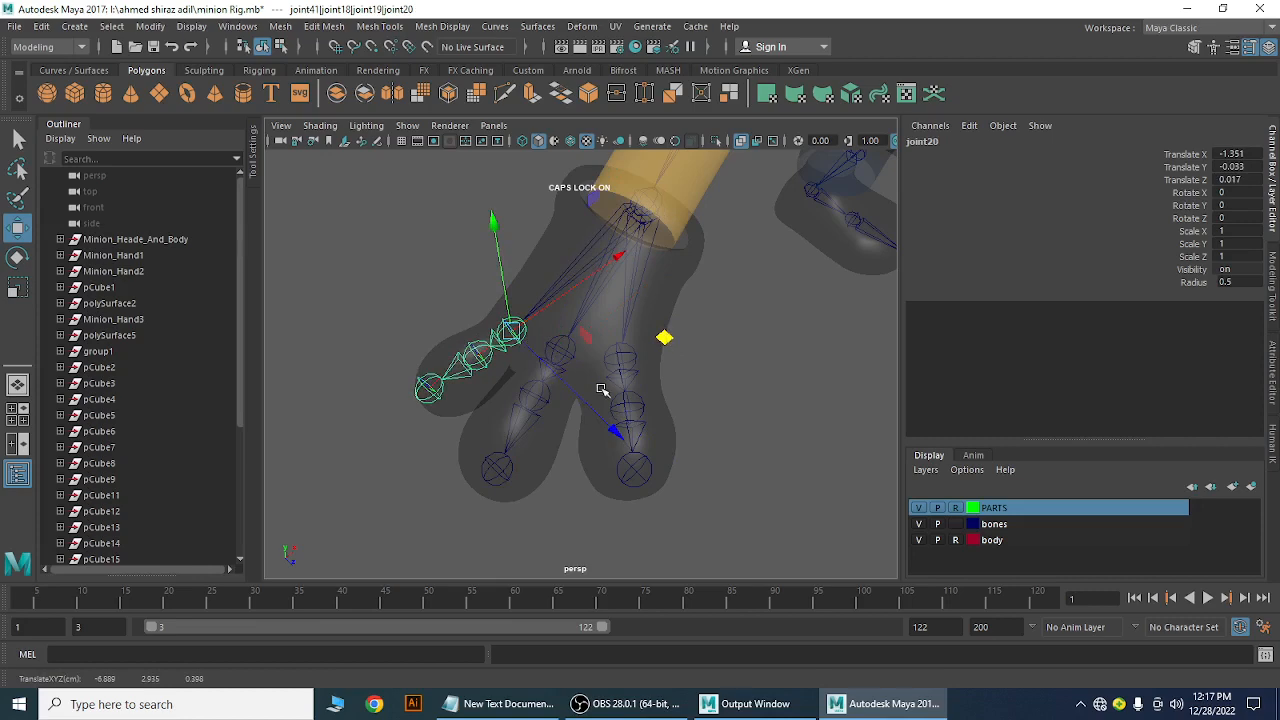
mouse_move(611, 415)
right_mouse_down("alt")
mouse_move(629, 434)
mouse_move(617, 428)
right_mouse_up("alt")
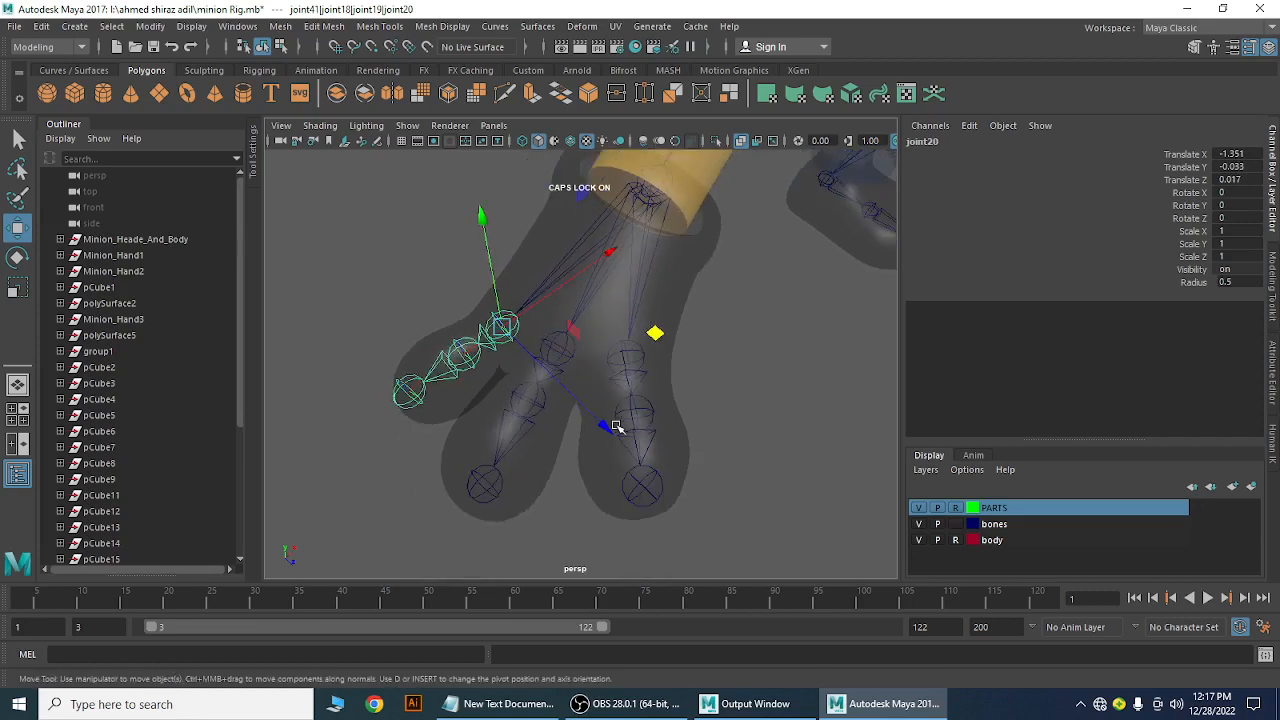
left_click_drag(713, 398, 533, 420, "alt")
Orbit around the minion to inspect the repositioned finger joints, deselecting joint20
middle_click_drag(603, 384, 606, 500, "alt")
left_click_drag(606, 500, 624, 517, "alt")
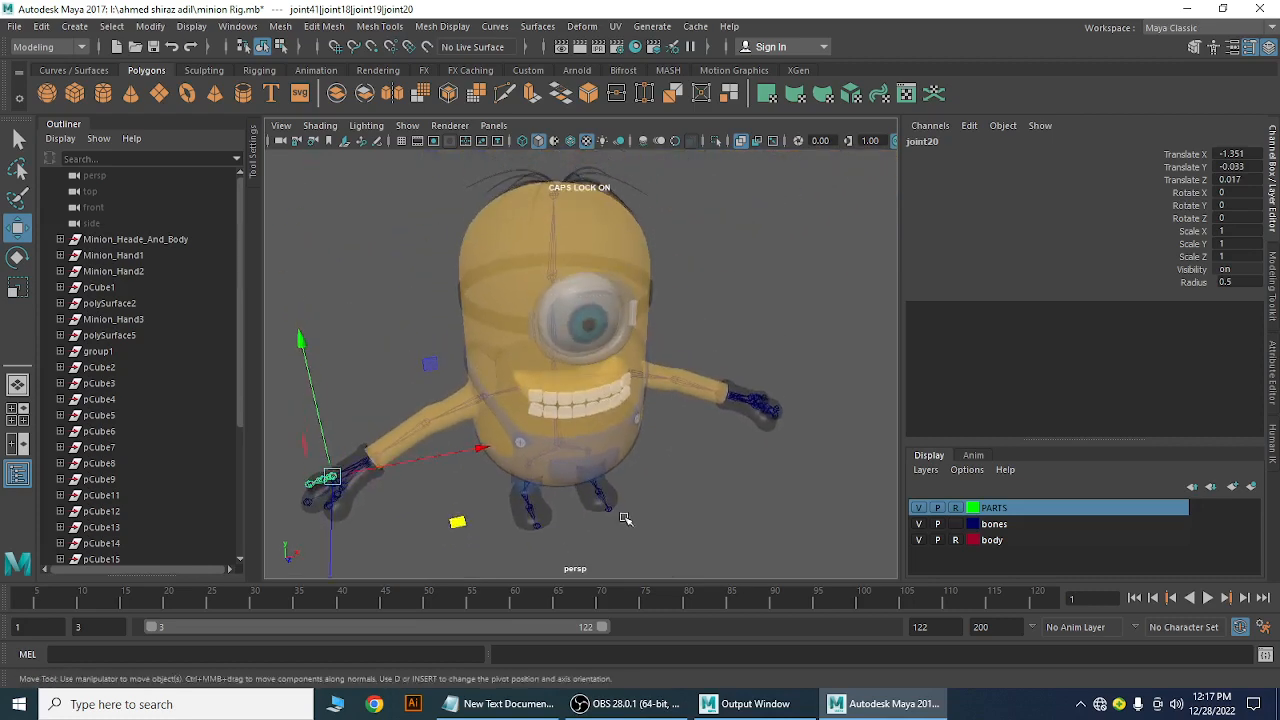
left_click_drag(729, 494, 741, 476, "alt")
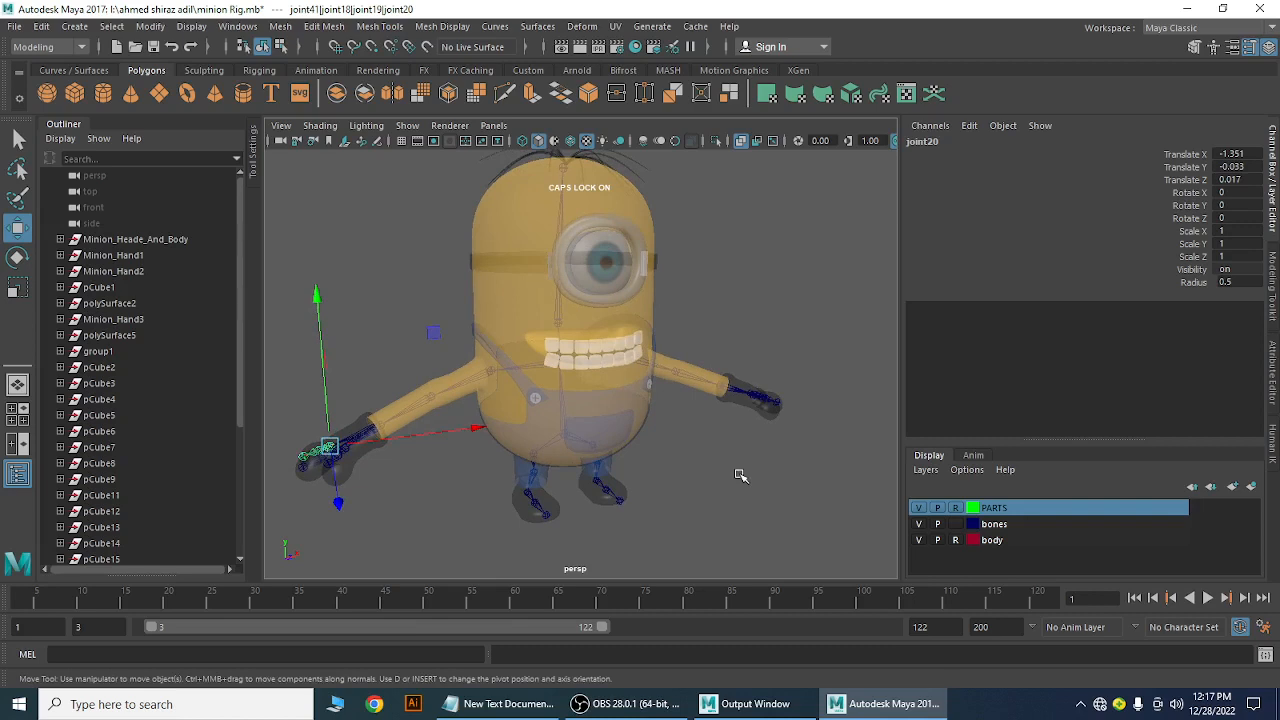
left_click_drag(740, 476, 643, 477, "alt")
scroll(705, 492, "up", 3)
middle_click_drag(608, 469, 786, 411, "alt")
scroll(460, 457, "up", 5)
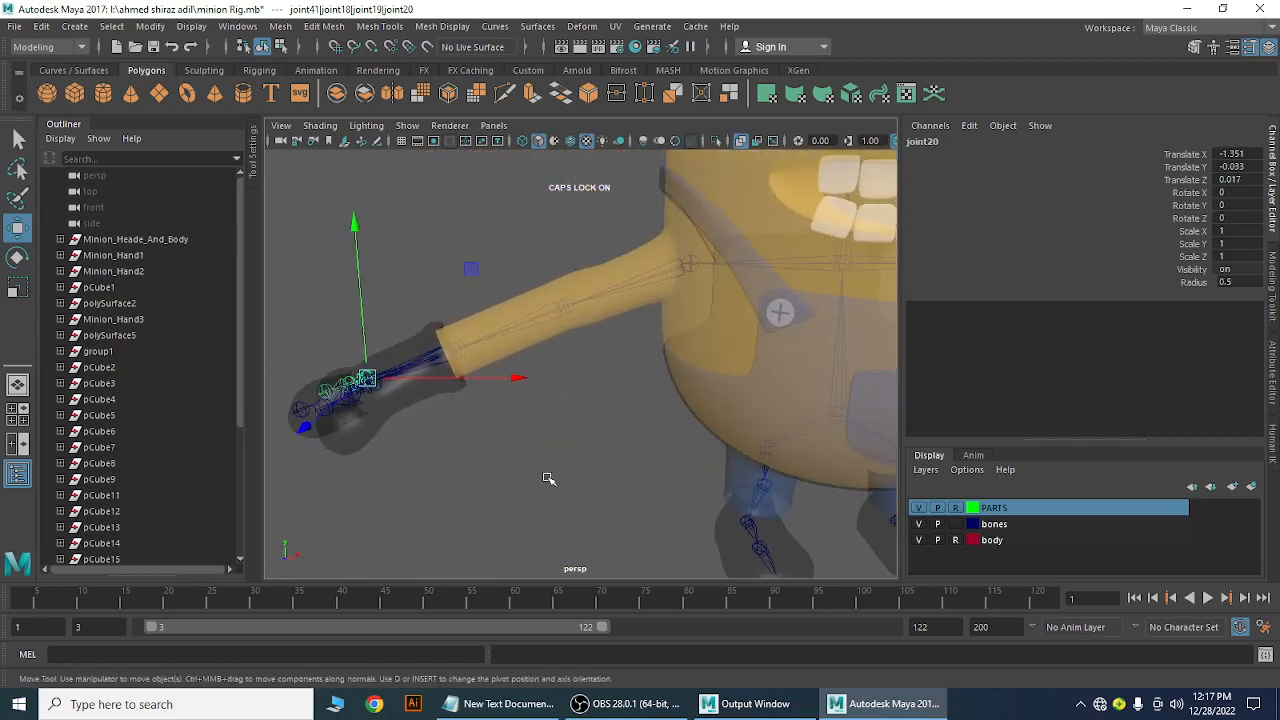
left_click(500, 474)
scroll(499, 474, "up", 1)
middle_click_drag(503, 473, 503, 470, "alt")
left_click_drag(502, 470, 693, 433, "alt")
scroll(664, 416, "up", 3)
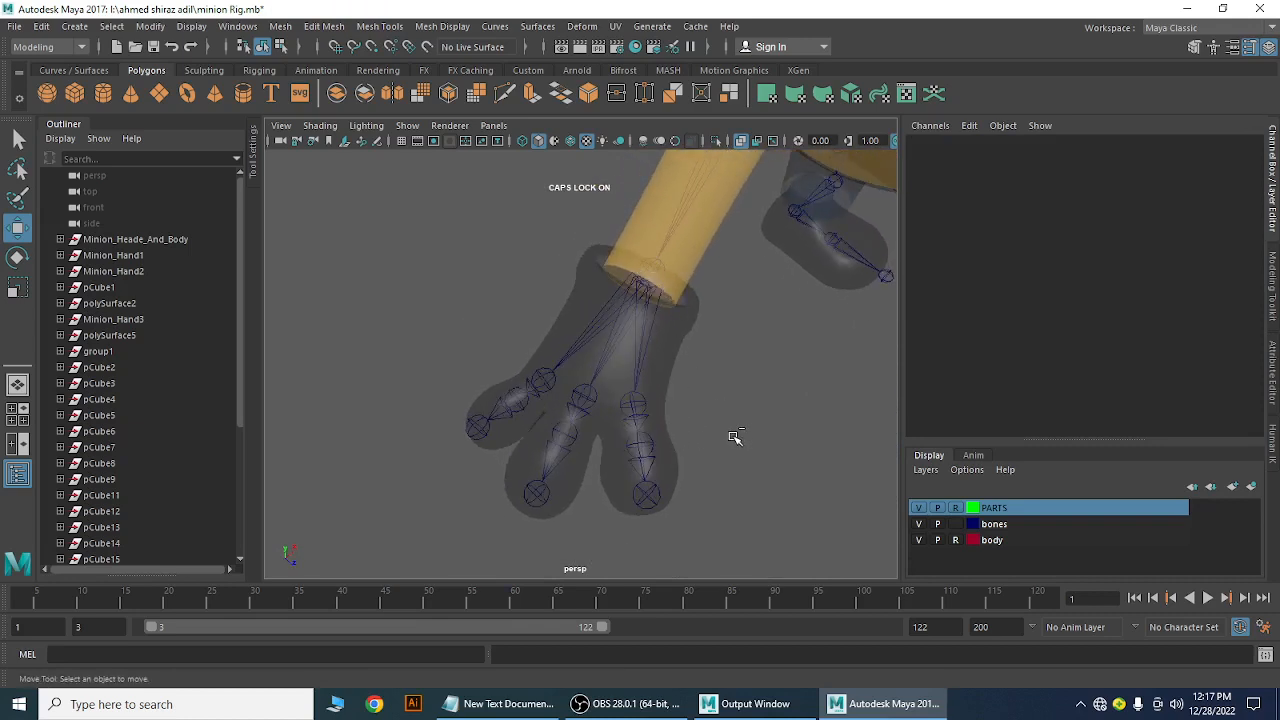
Save the minion Rig.mb scene and return to the Move tool
key("ctrl+s")
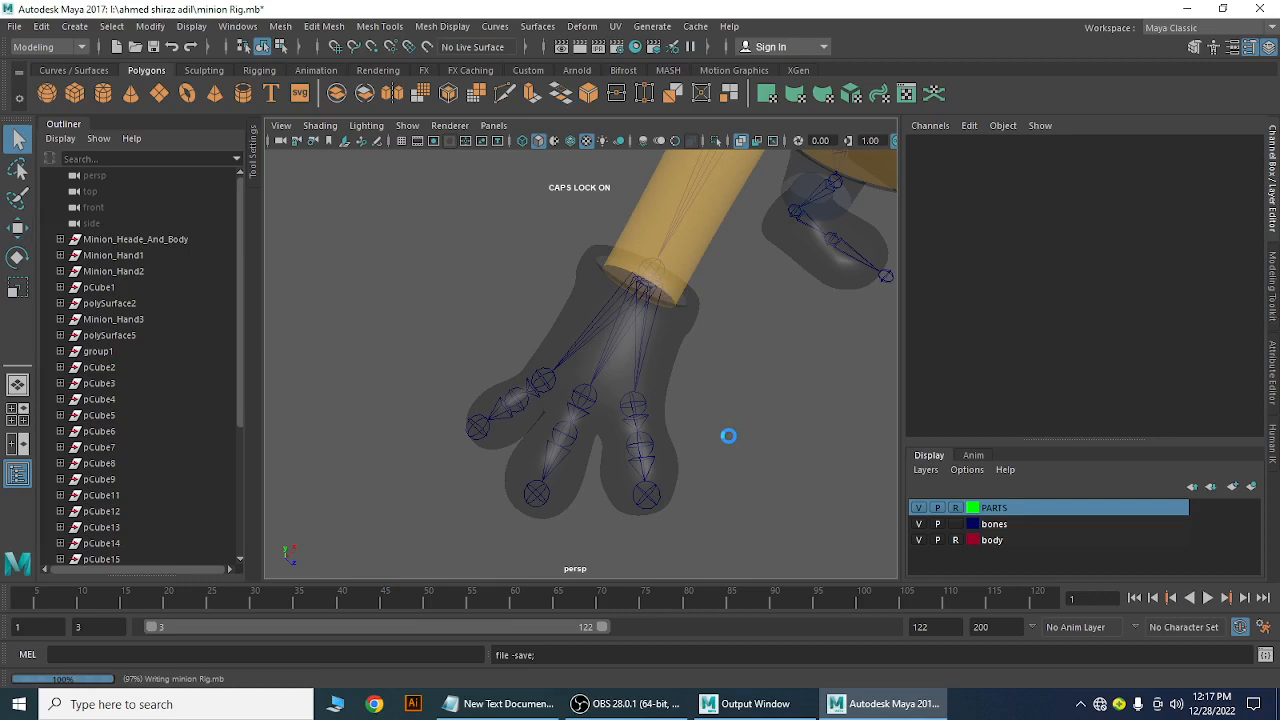
key("w")
left_click_drag(730, 437, 429, 400, "alt")
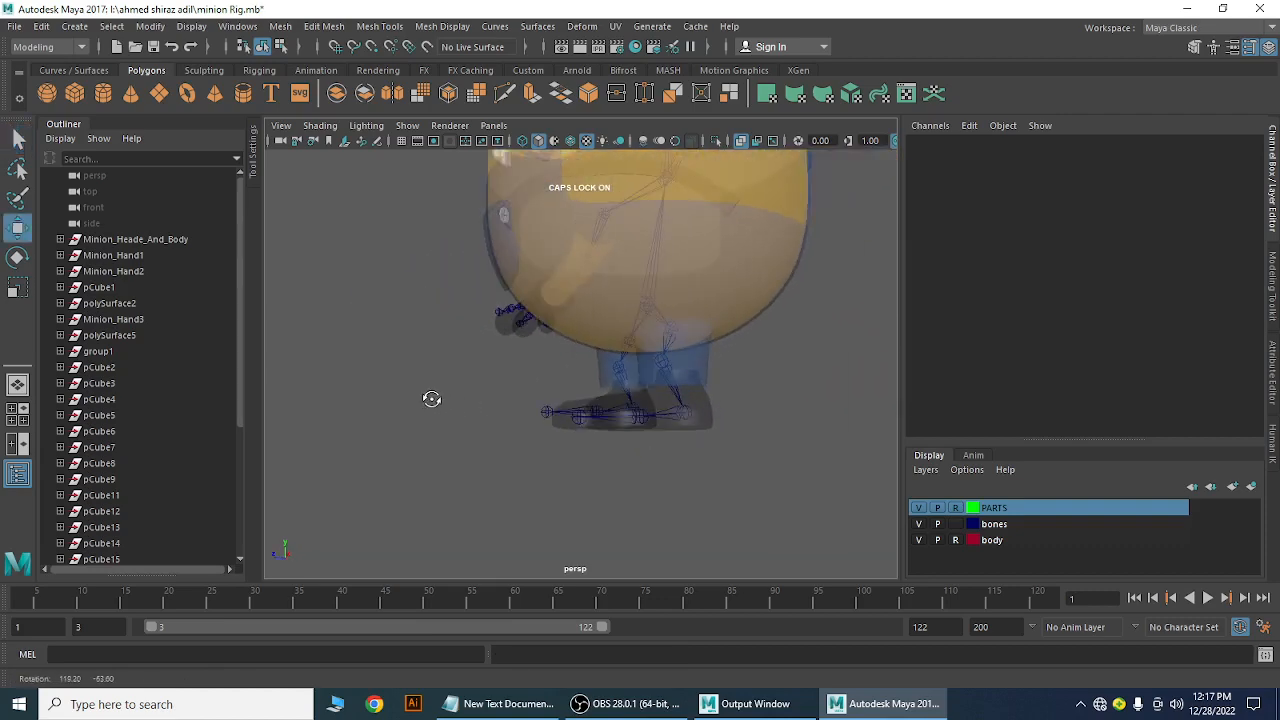
left_click_drag(617, 409, 603, 449, "alt")
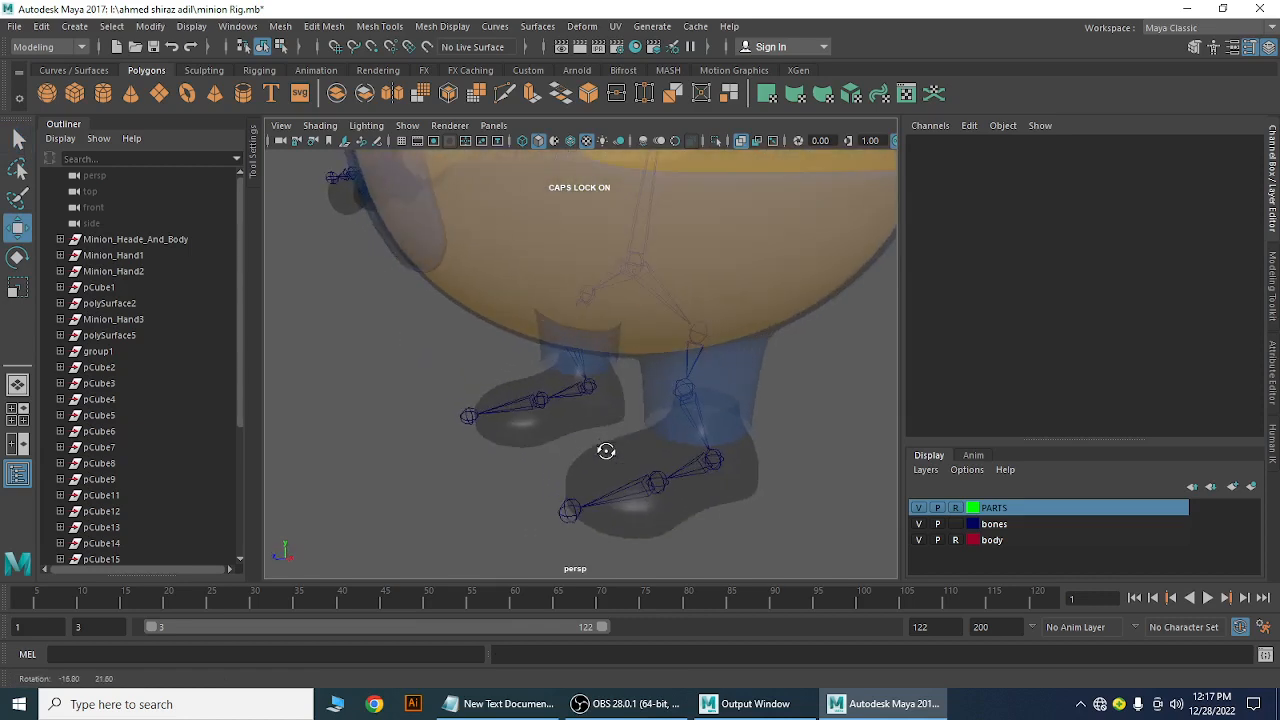
right_click_drag(657, 434, 556, 409, "alt")
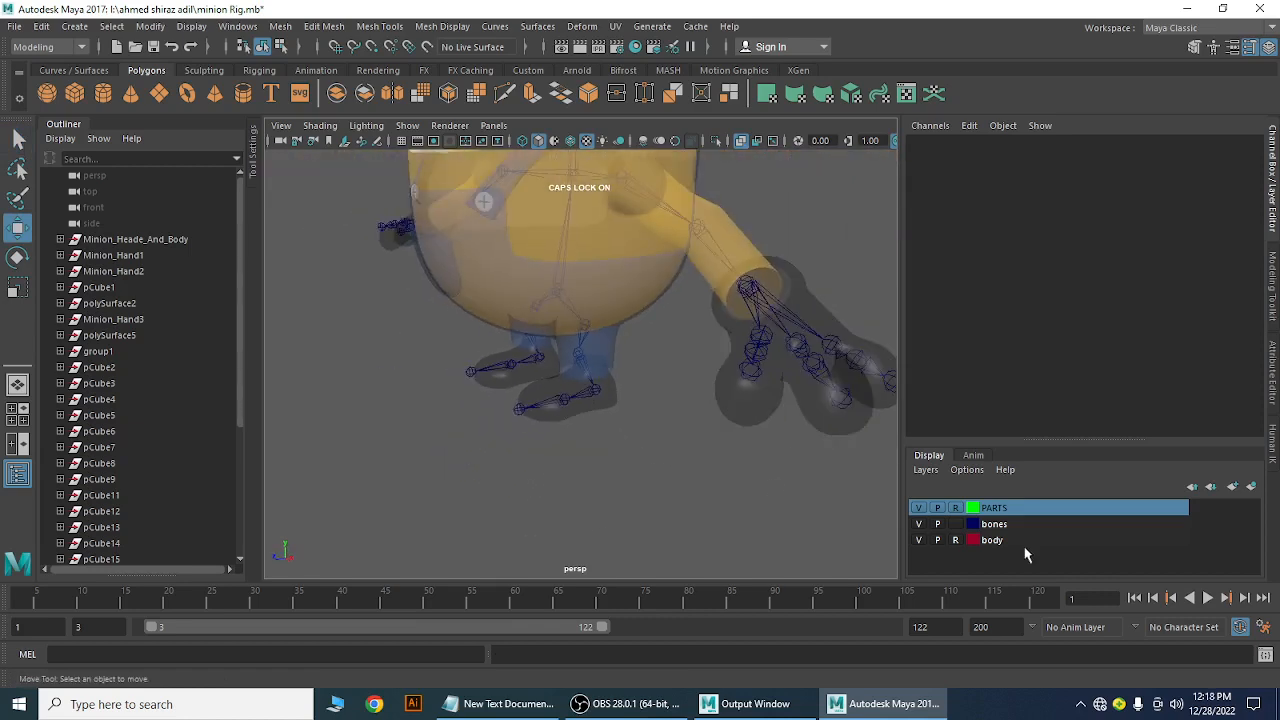
Hide the PARTS and body layers and inspect the bare skeleton, then open the menu set list
left_click(920, 508)
left_click(920, 540)
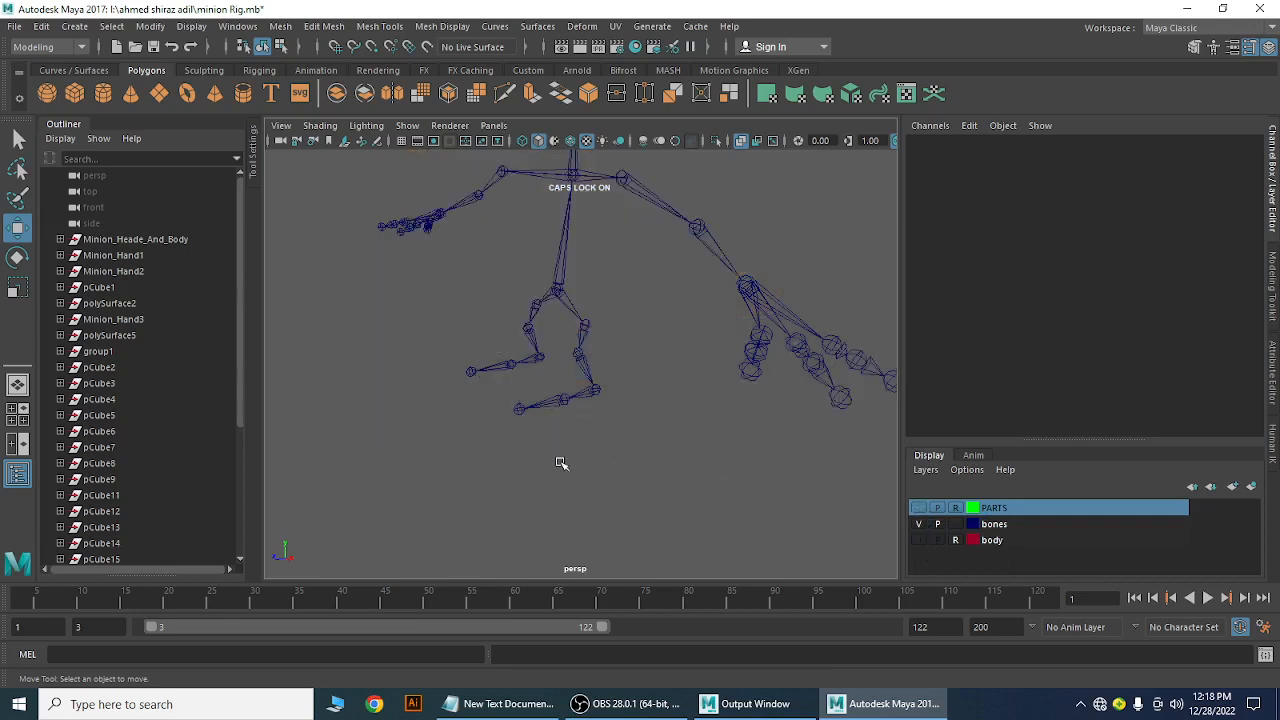
mouse_move(560, 463)
left_mouse_down("alt")
mouse_move(546, 440)
mouse_move(574, 507)
mouse_move(584, 458)
mouse_move(580, 470)
mouse_move(686, 440)
mouse_move(726, 460)
mouse_move(576, 462)
left_mouse_up("alt")
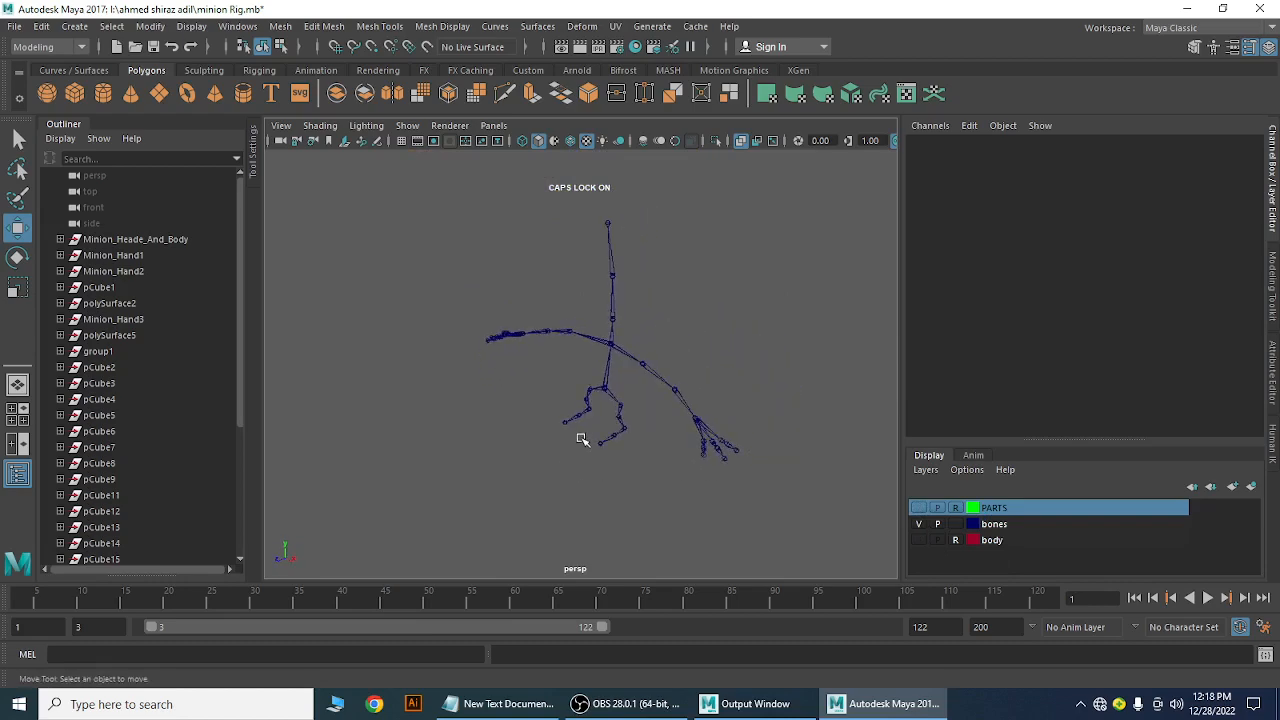
right_click_drag(582, 440, 717, 494, "alt")
middle_click_drag(631, 426, 417, 396, "alt")
left_click_drag(436, 388, 683, 401, "alt")
middle_click_drag(683, 401, 743, 443, "alt")
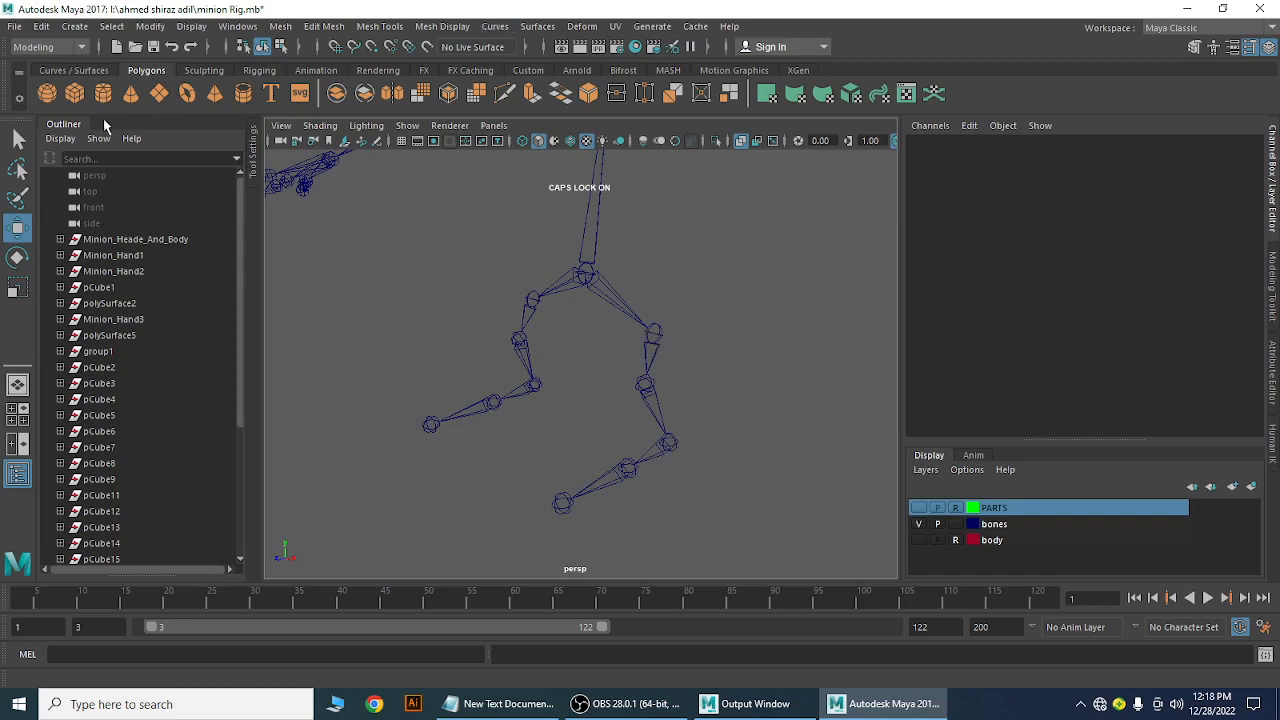
left_click(82, 48)
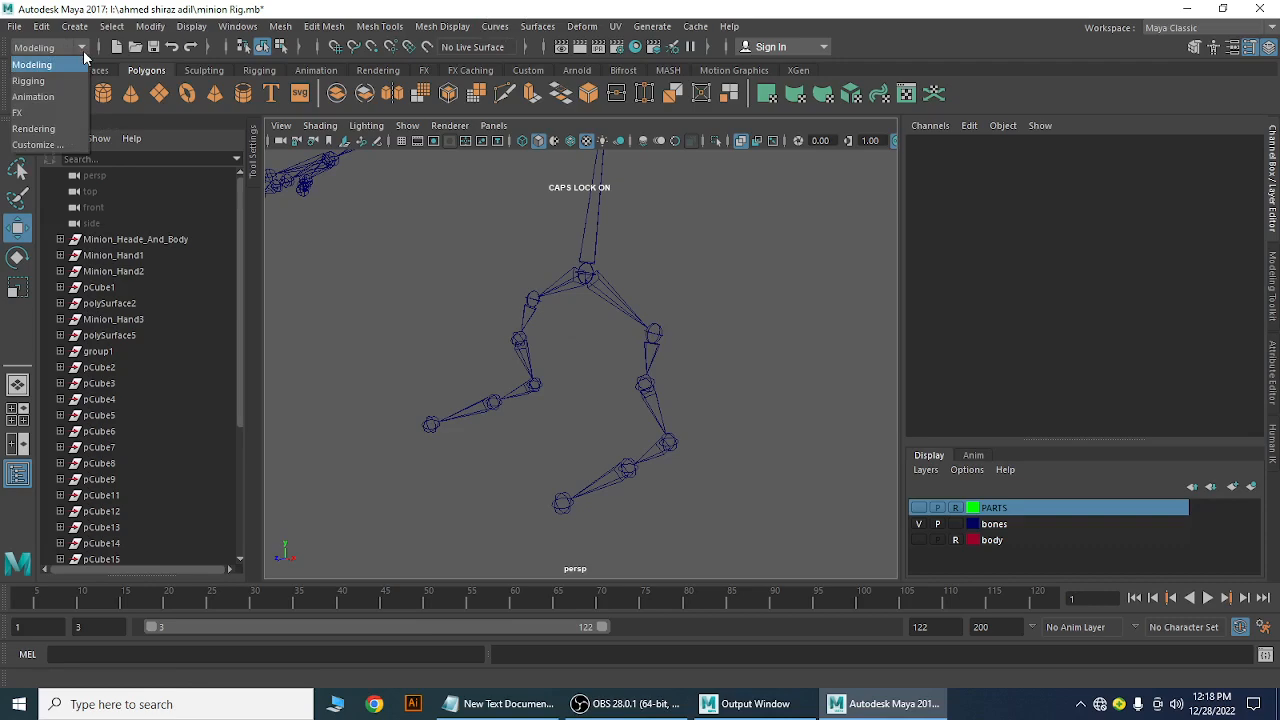
left_click(28, 81)
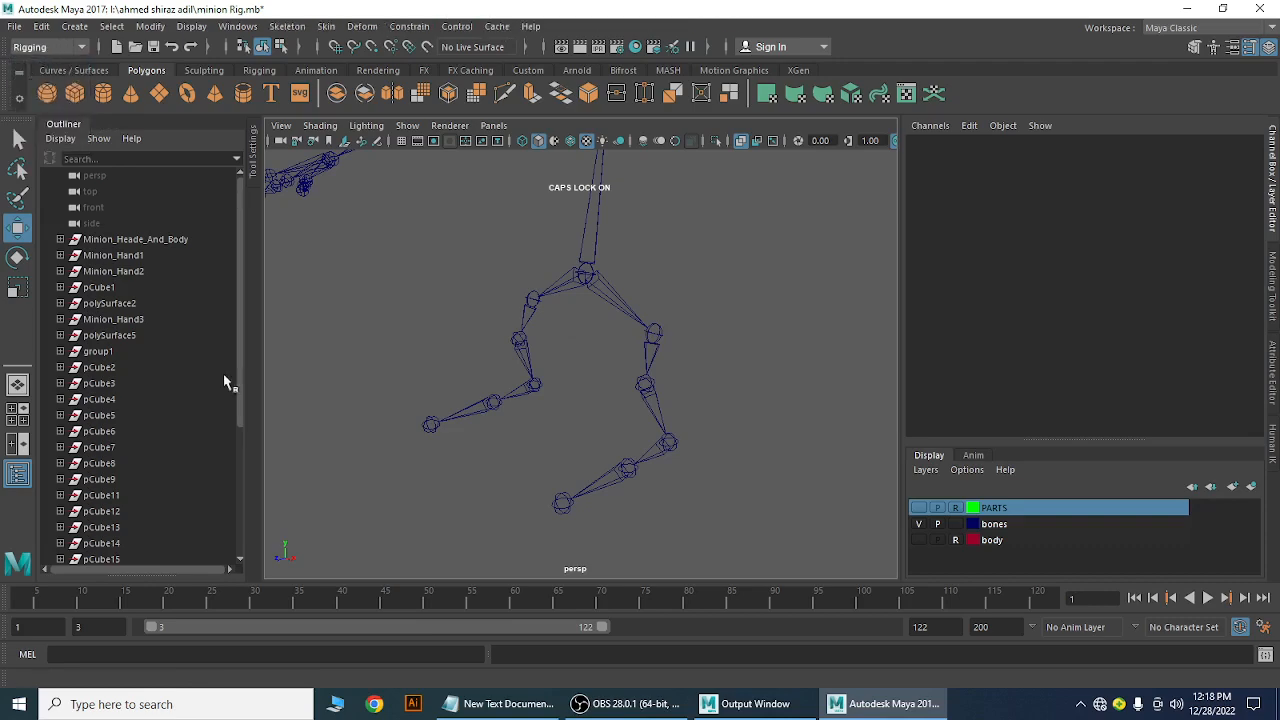
left_click(631, 714)
left_click(632, 714)
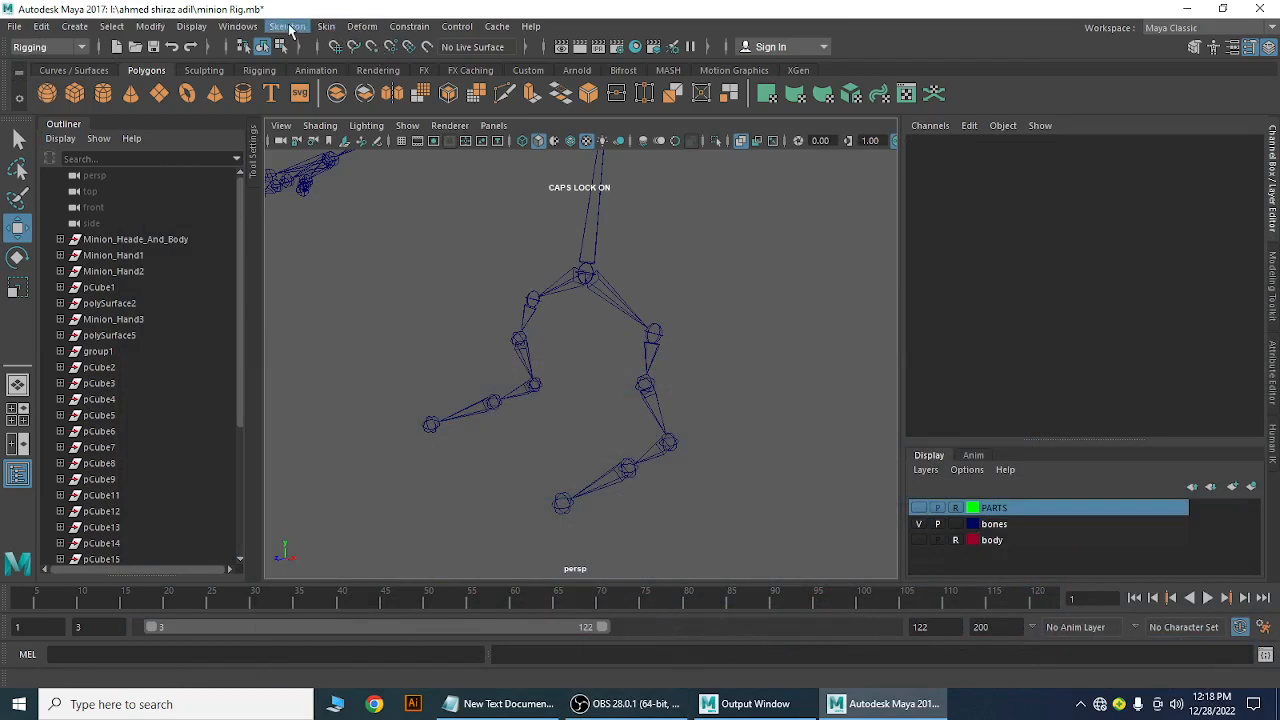
left_click(289, 27)
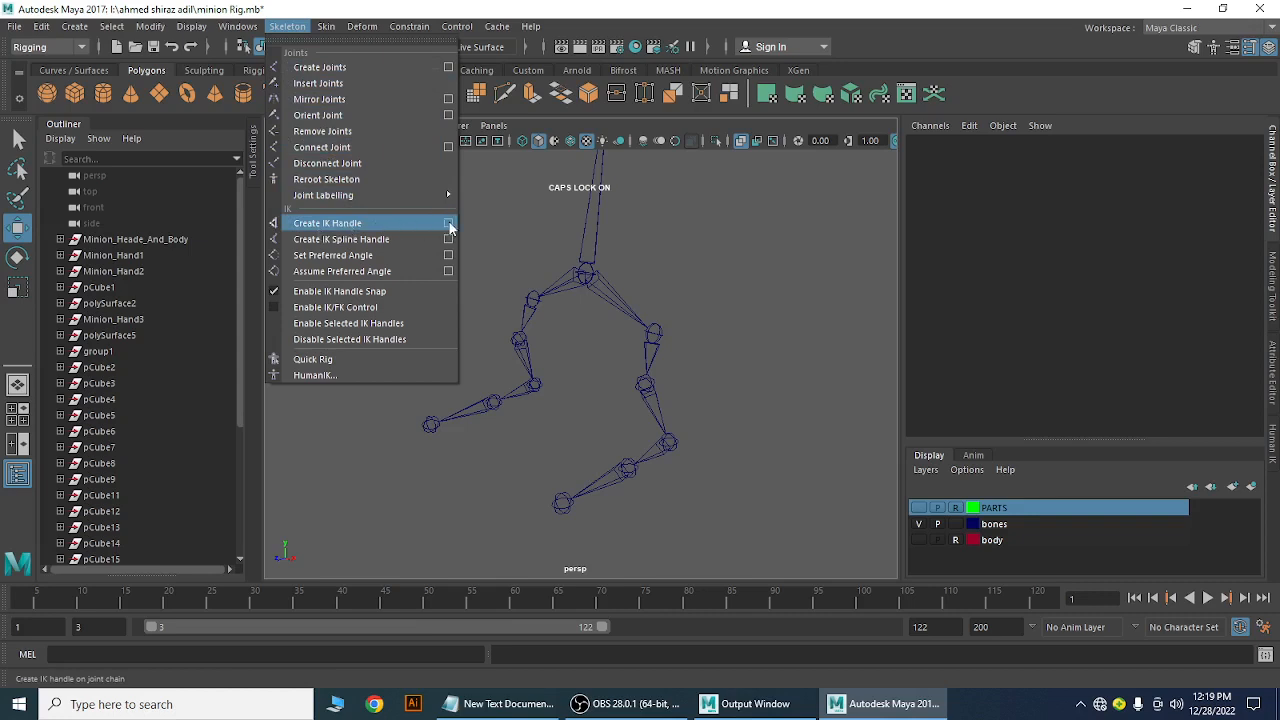
left_click(447, 222)
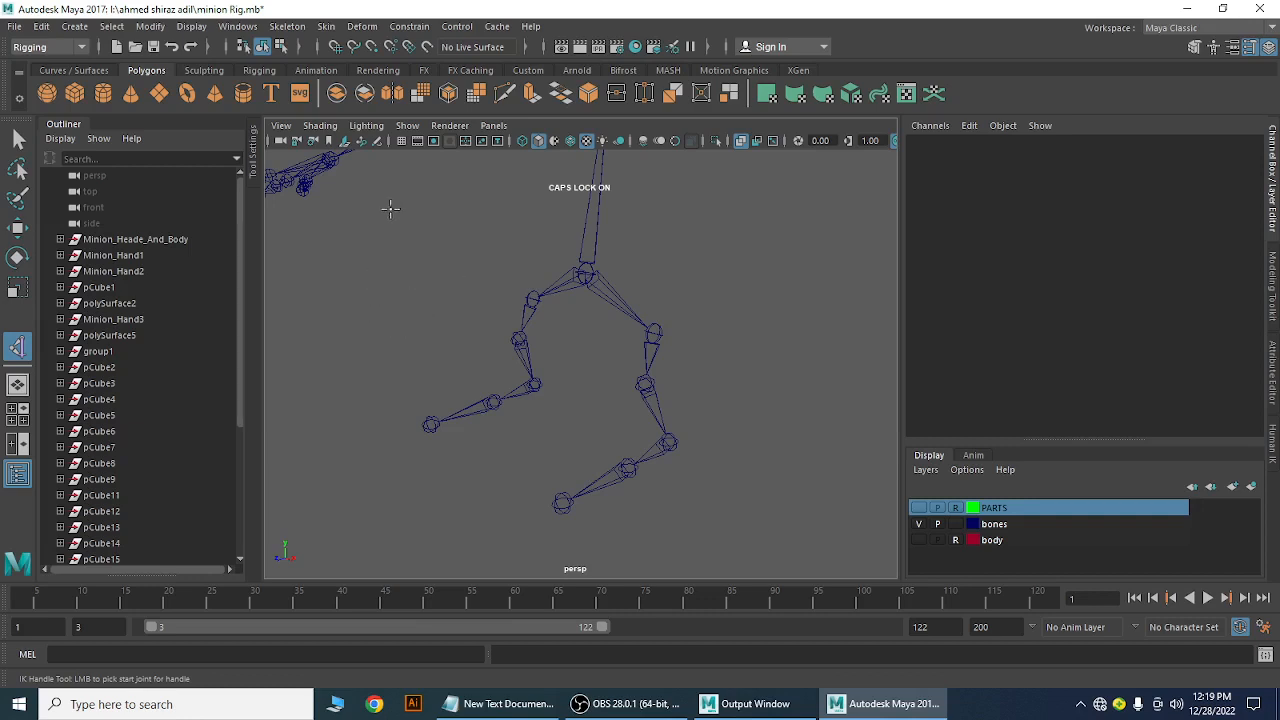
key("Caps_Lock")
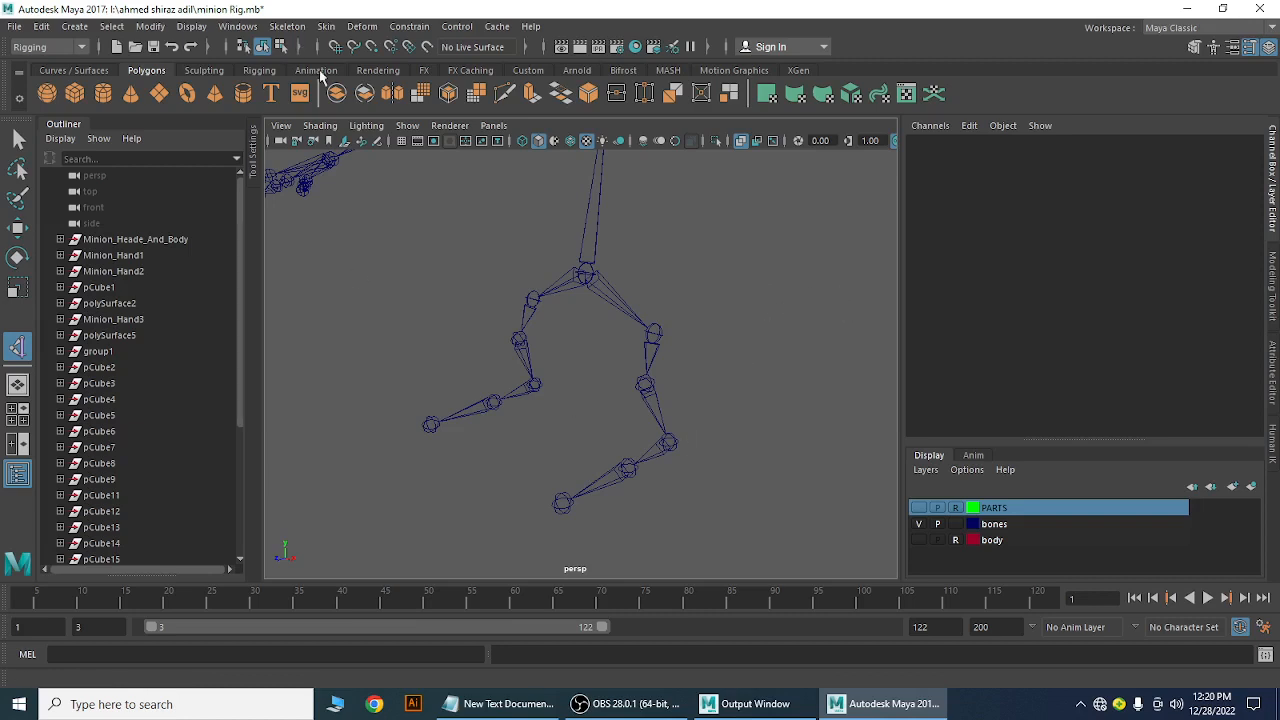
Start Skeleton > Create IK Handle and pick joint6 as the leg chain's start joint
left_click(287, 26)
mouse_move(318, 200)
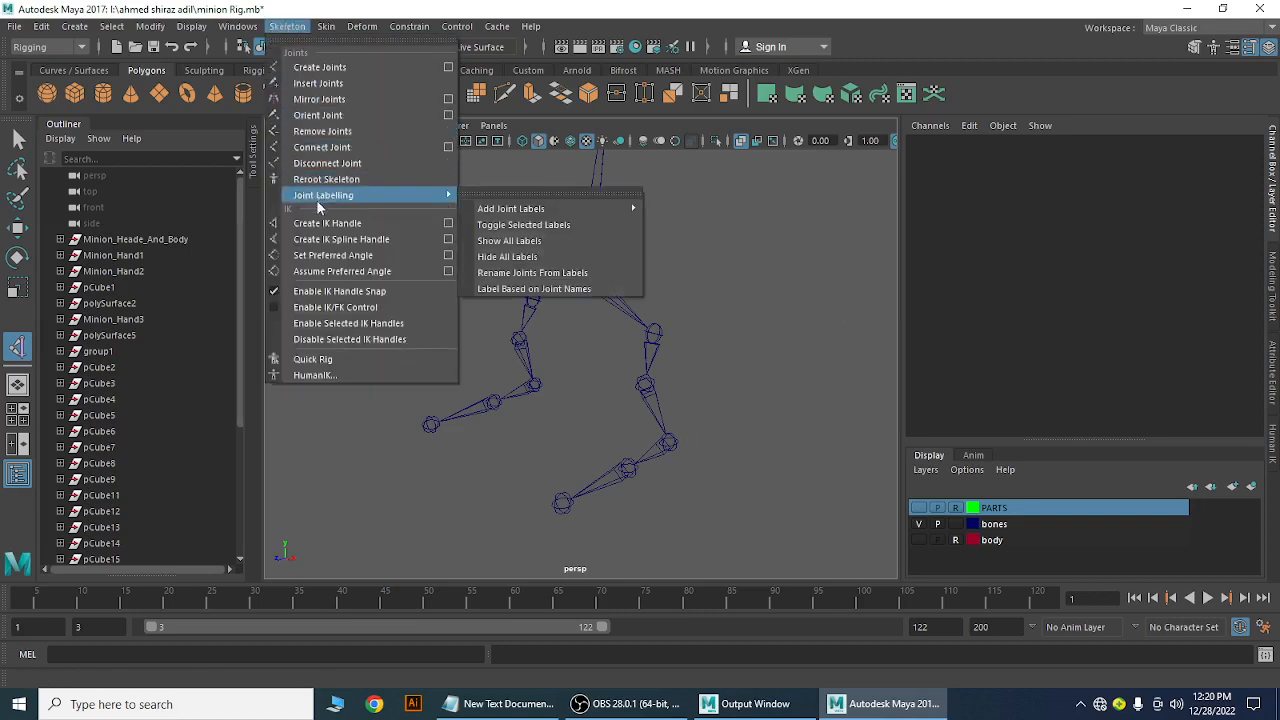
left_click(327, 223)
scroll(686, 428, "up", 3)
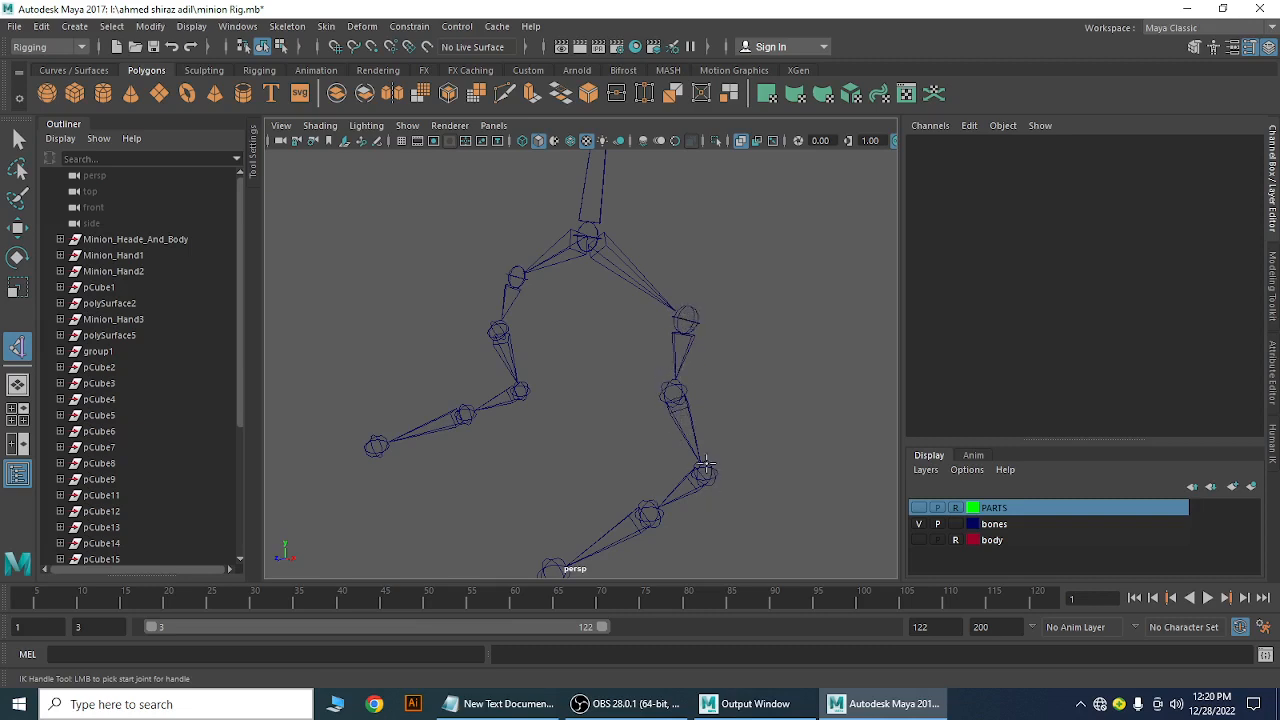
left_click(687, 320)
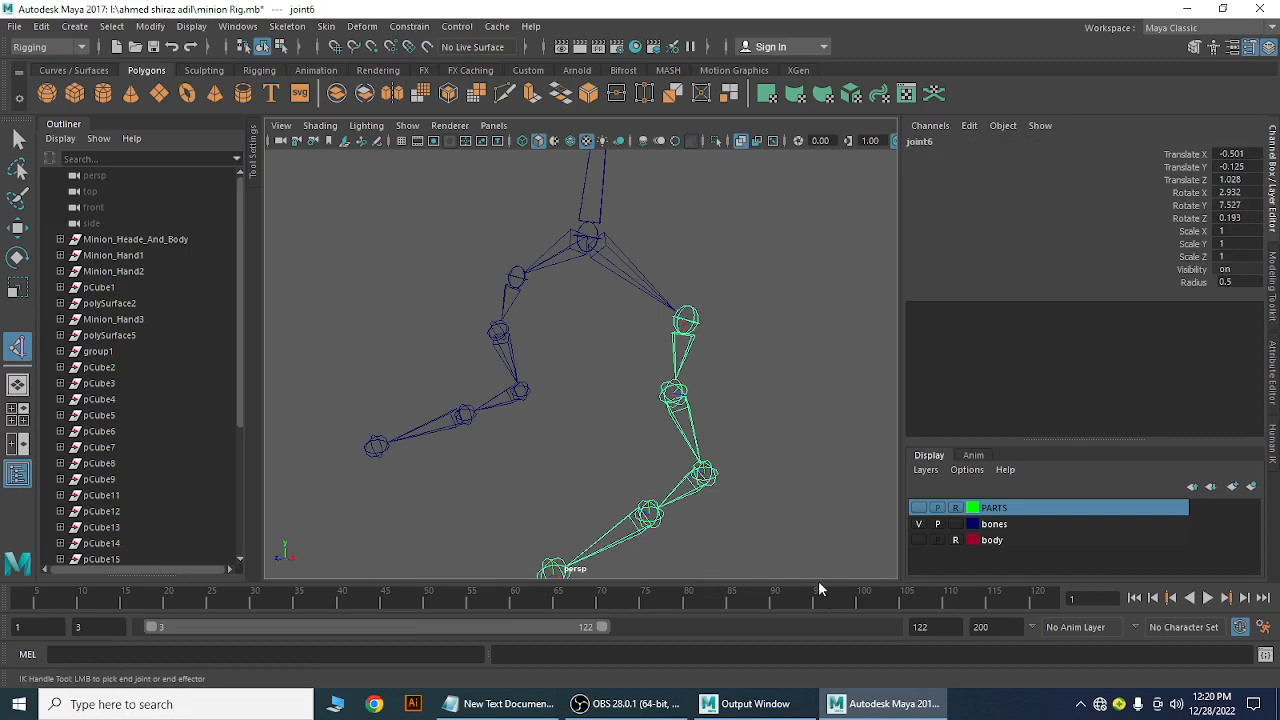
Pick the leg's end joint to create ikHandle1 from joint6
left_click(705, 476)
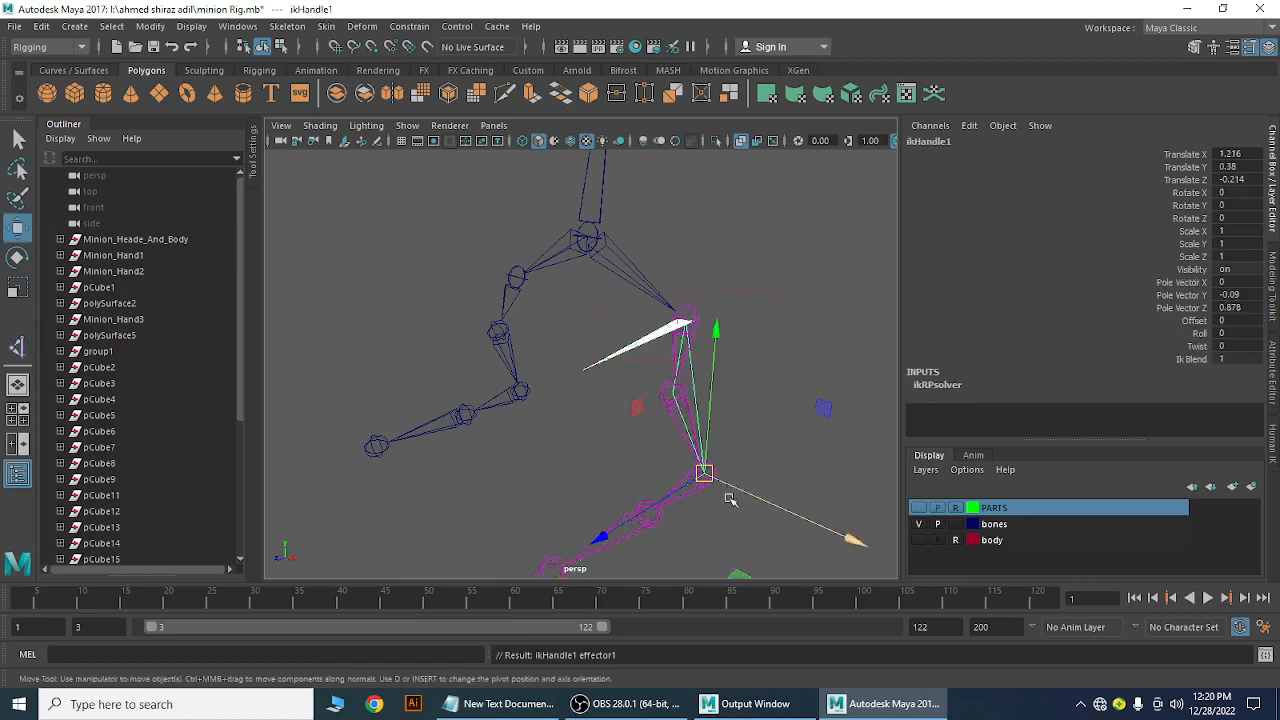
left_click_drag(731, 503, 650, 392, "alt")
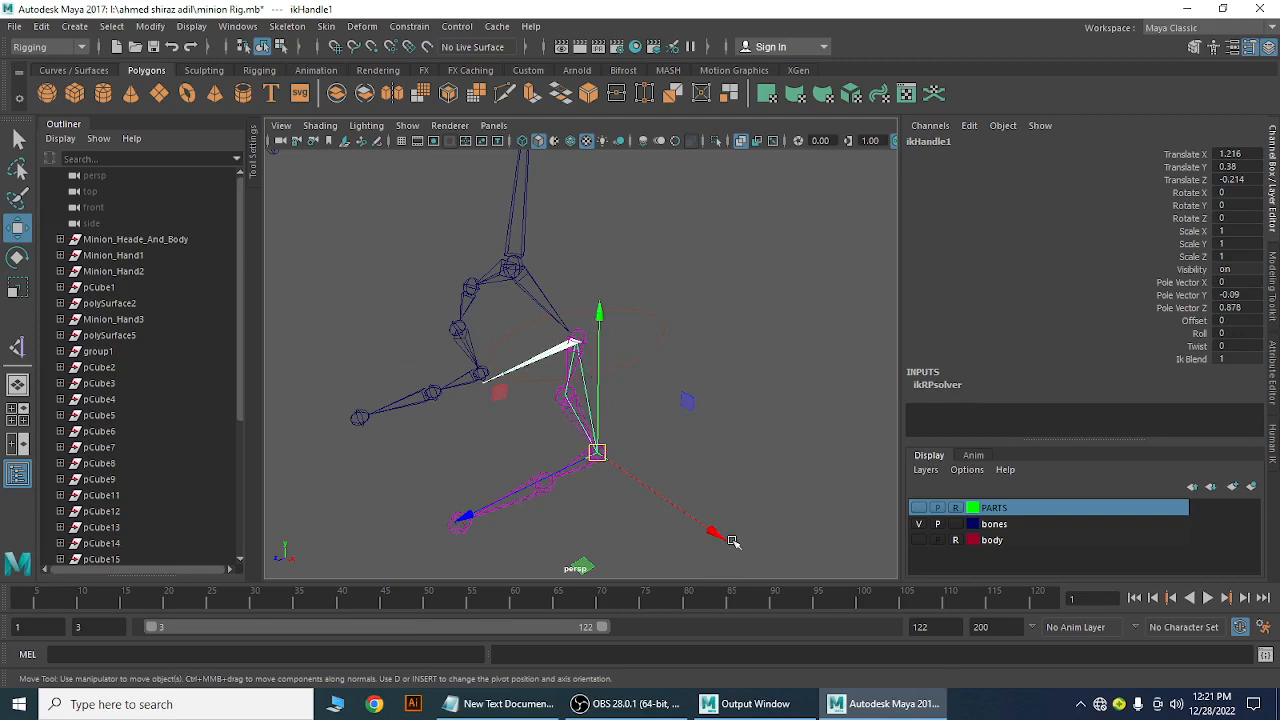
middle_click_drag(726, 534, 736, 374, "alt")
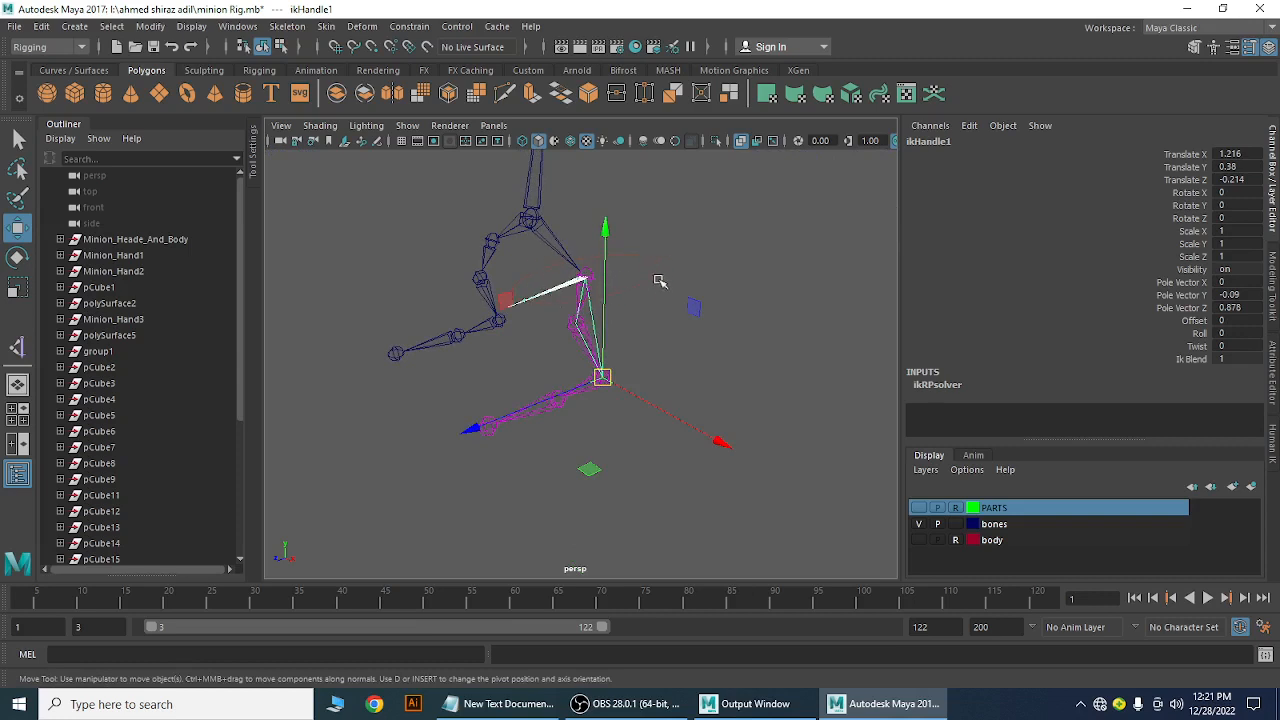
Drag ikHandle1 to test the leg bend, undo the move, and deselect
left_click_drag(519, 305, 537, 250)
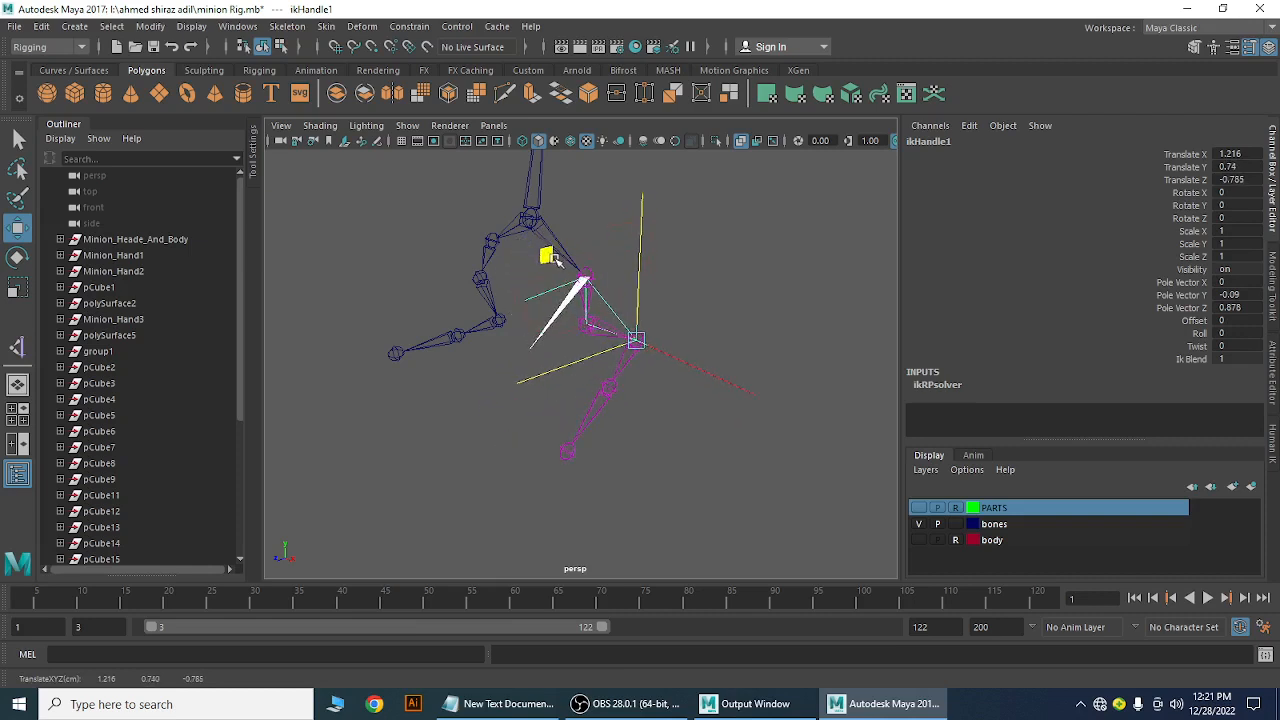
left_click_drag(555, 253, 508, 269)
key("ctrl+z")
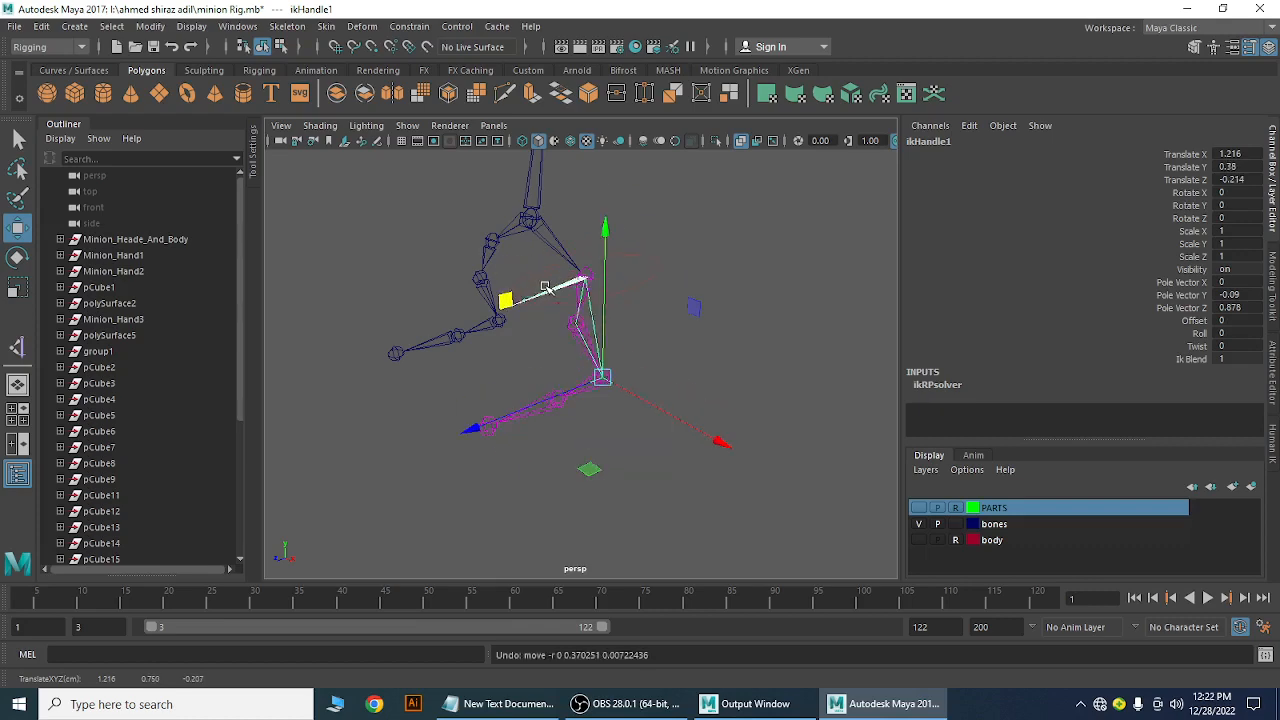
left_click_drag(741, 393, 571, 339, "alt")
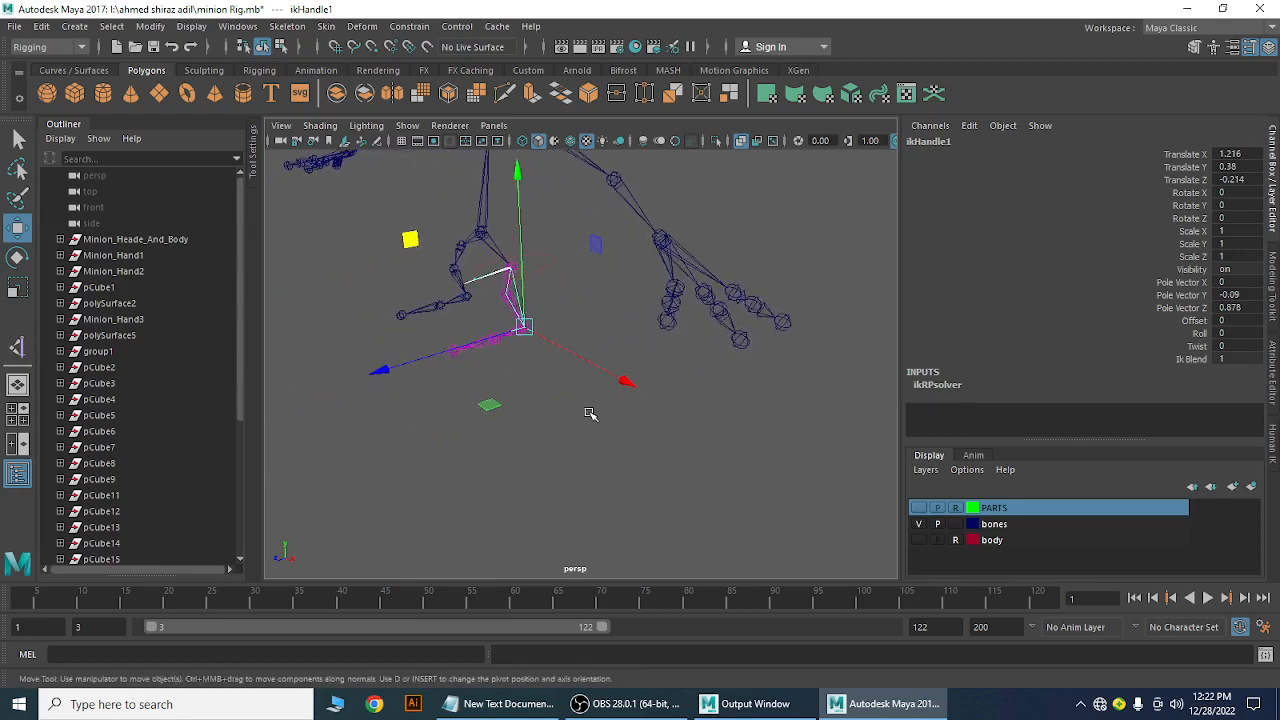
left_click(670, 484)
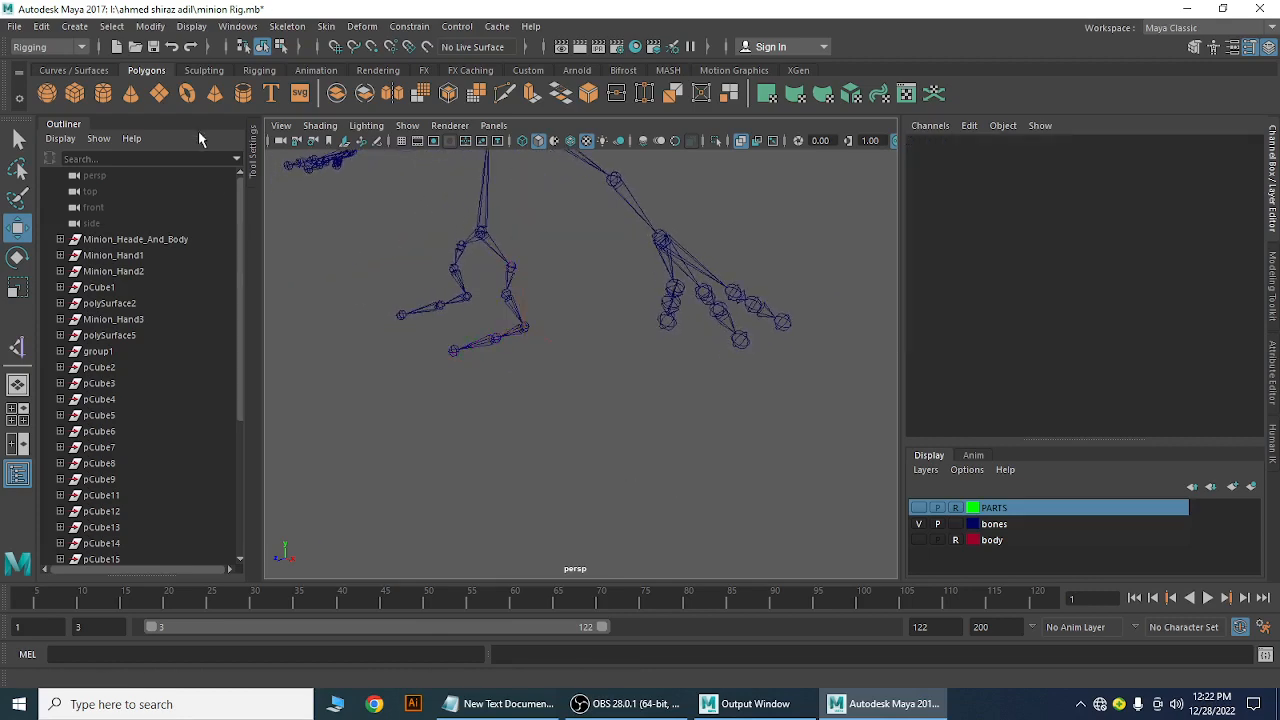
left_click(73, 27)
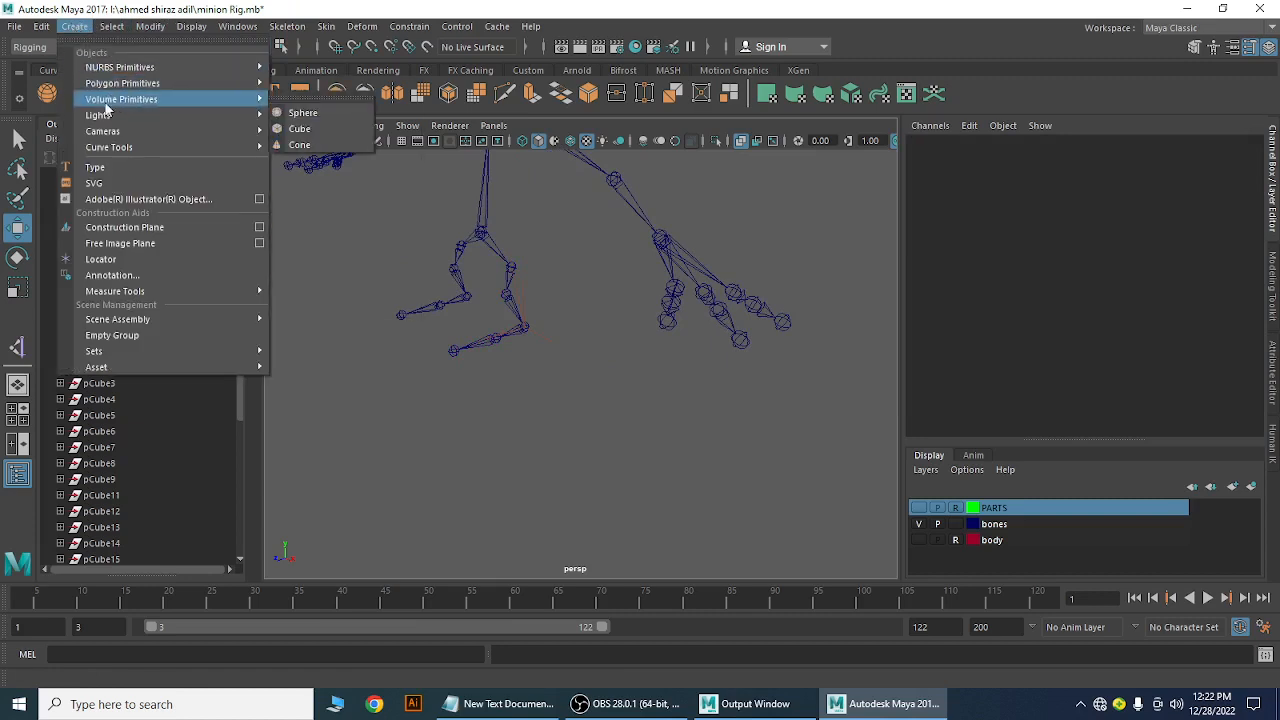
Look through the Create menu, then show the Curves / Surfaces shelf tools
mouse_move(110, 150)
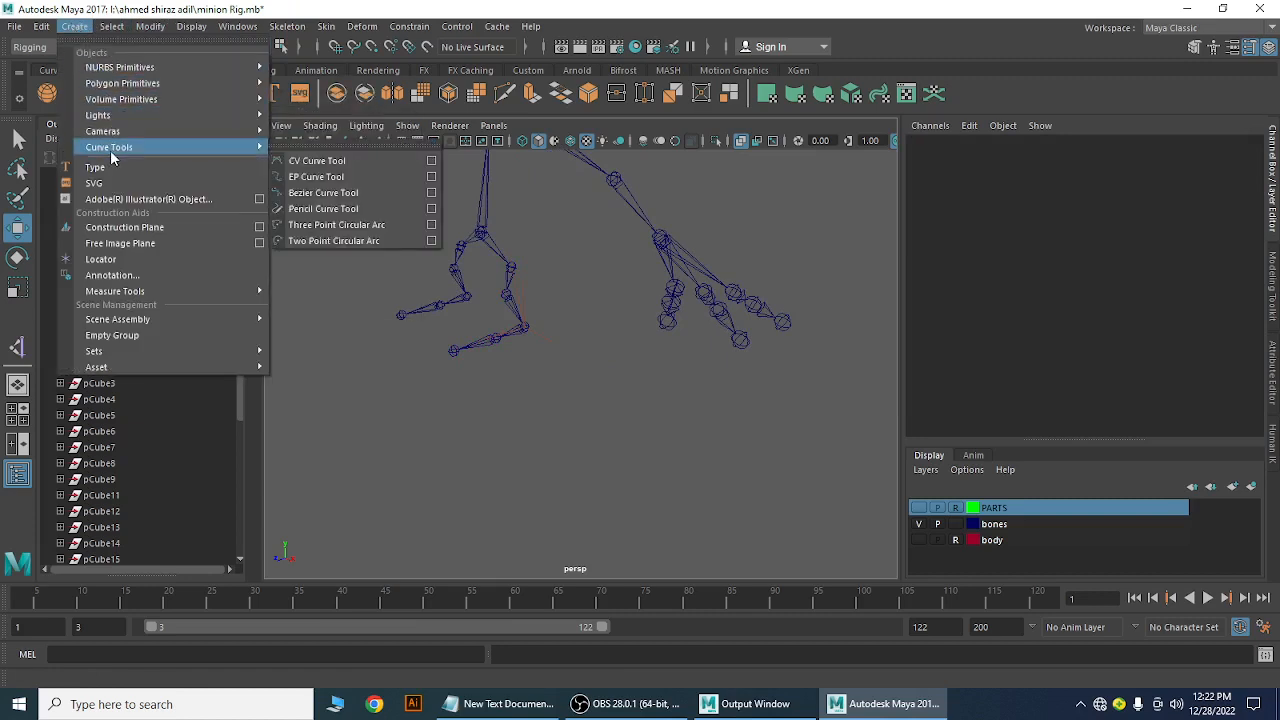
left_click(307, 17)
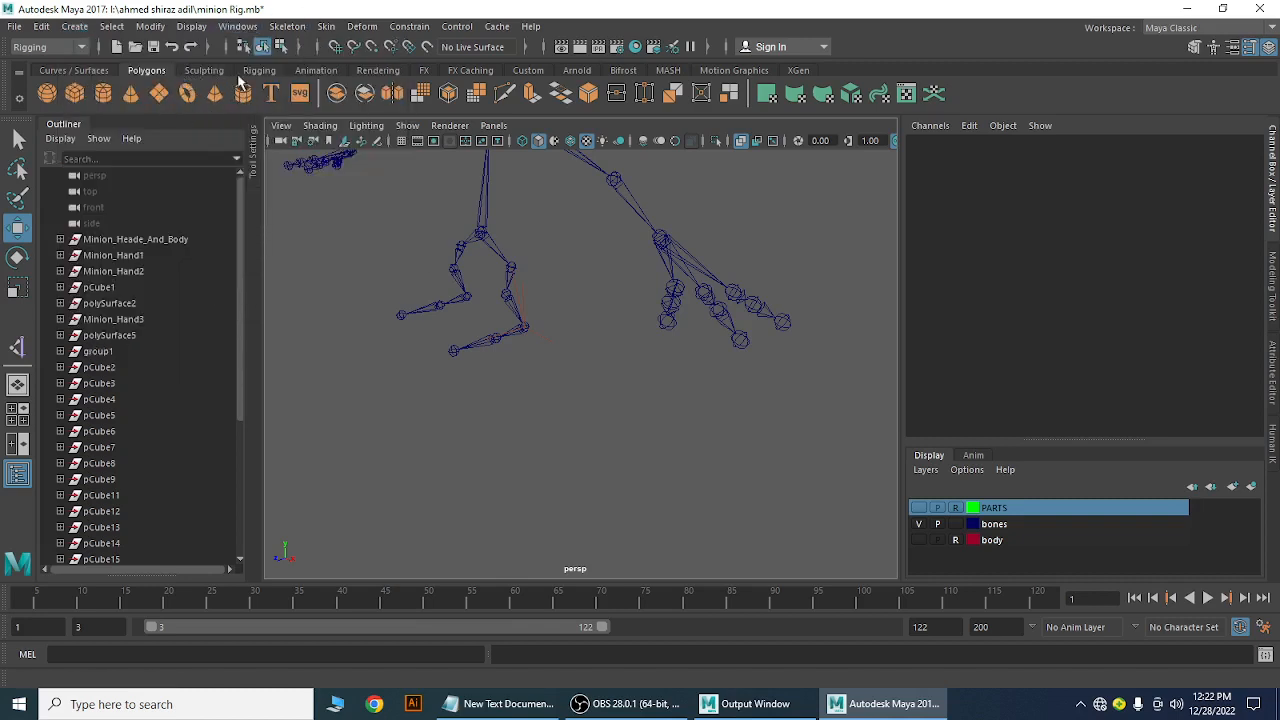
left_click(70, 72)
left_click(47, 95)
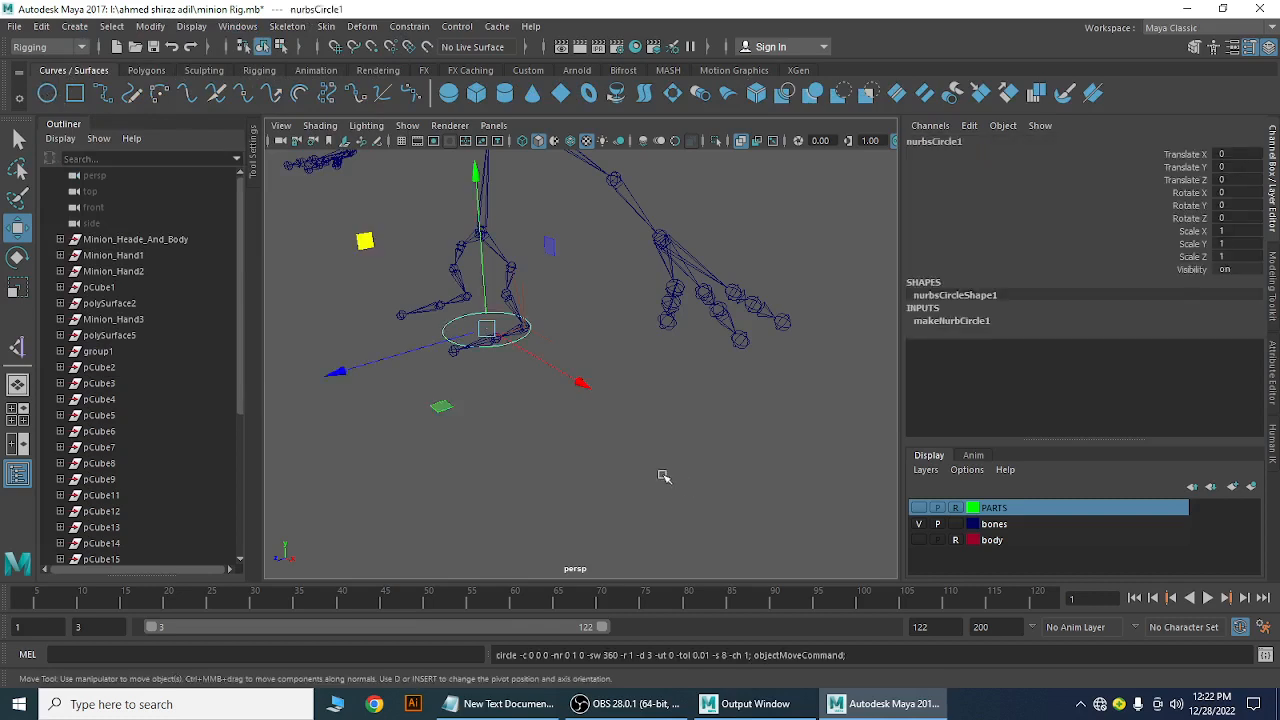
left_click_drag(582, 376, 743, 511)
left_click_drag(703, 441, 749, 477, "alt")
mouse_move(513, 489)
left_mouse_down()
mouse_move(462, 508)
mouse_move(529, 480)
left_mouse_up()
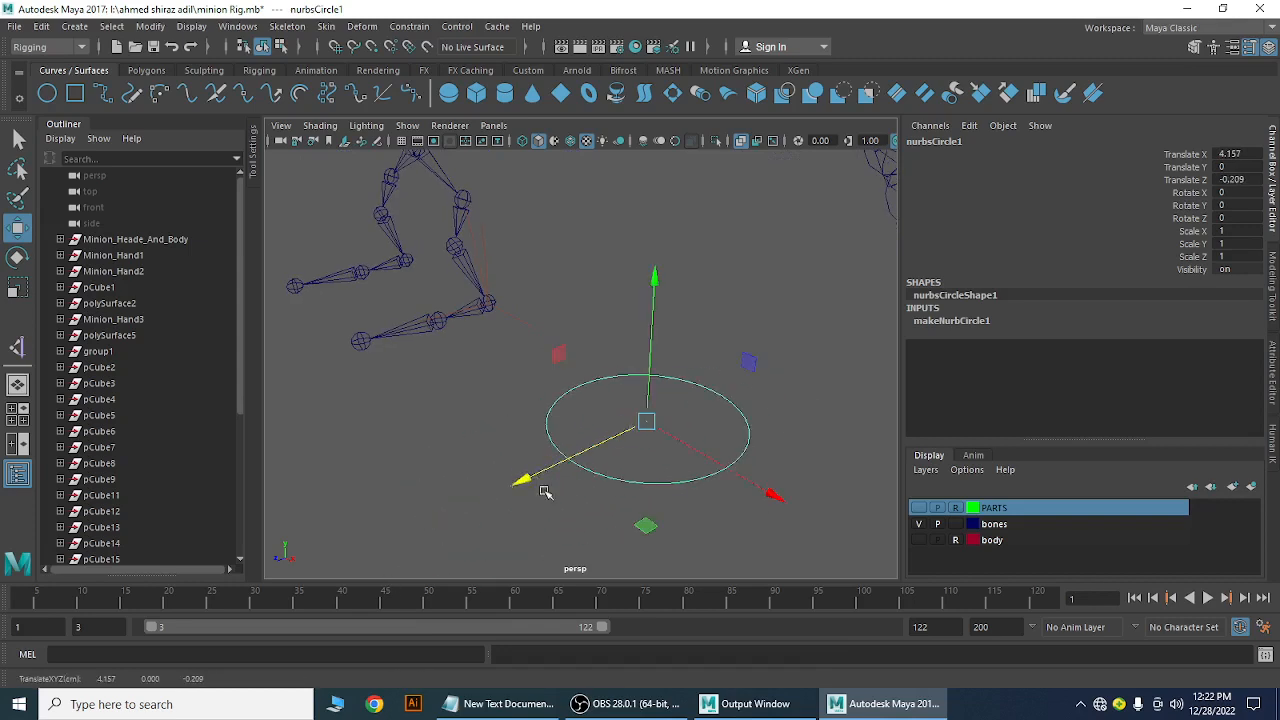
key("e")
left_click_drag(676, 452, 631, 480)
key("Delete")
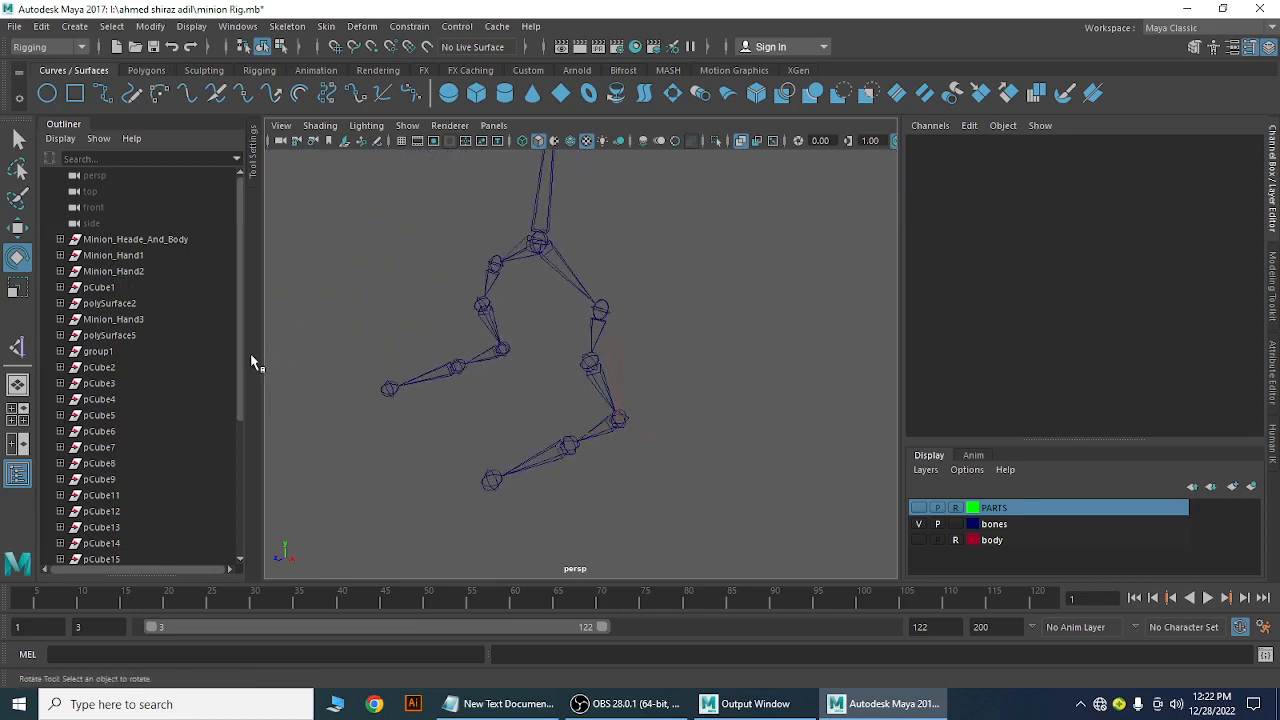
left_click_drag(241, 355, 224, 497)
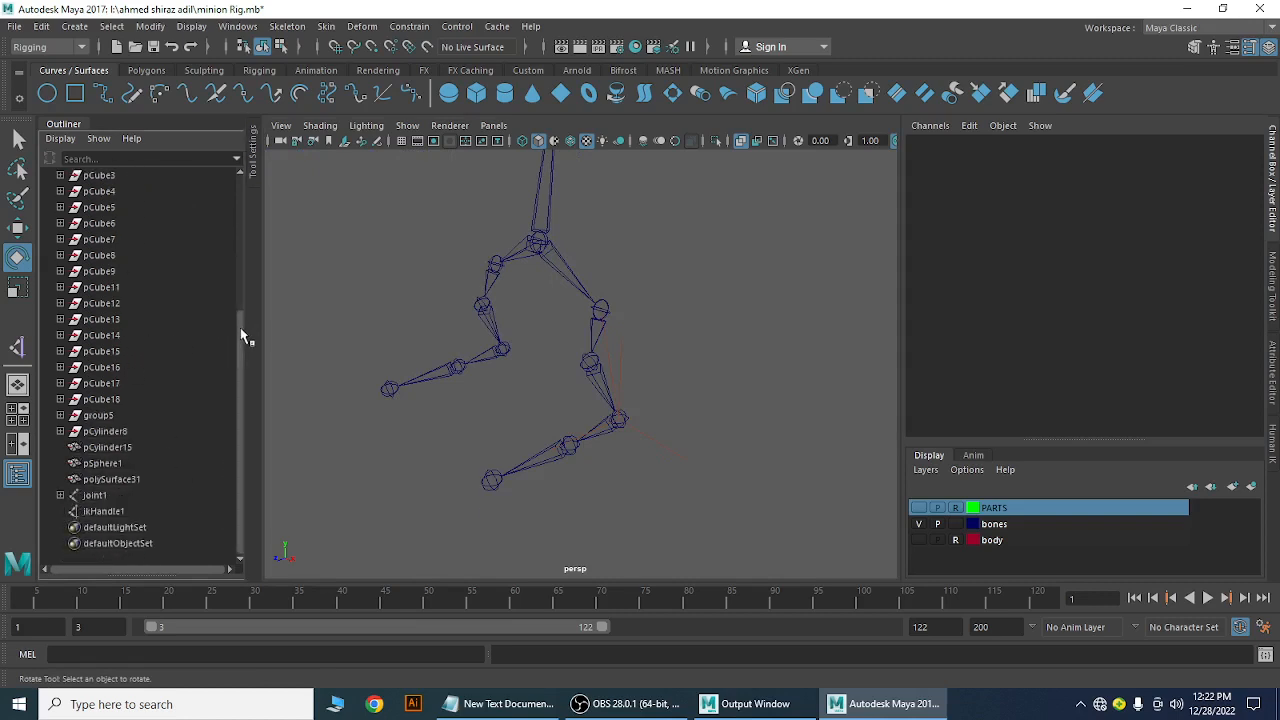
mouse_move(241, 337)
left_mouse_down()
mouse_move(241, 193)
mouse_move(222, 334)
left_mouse_up()
left_click(106, 511)
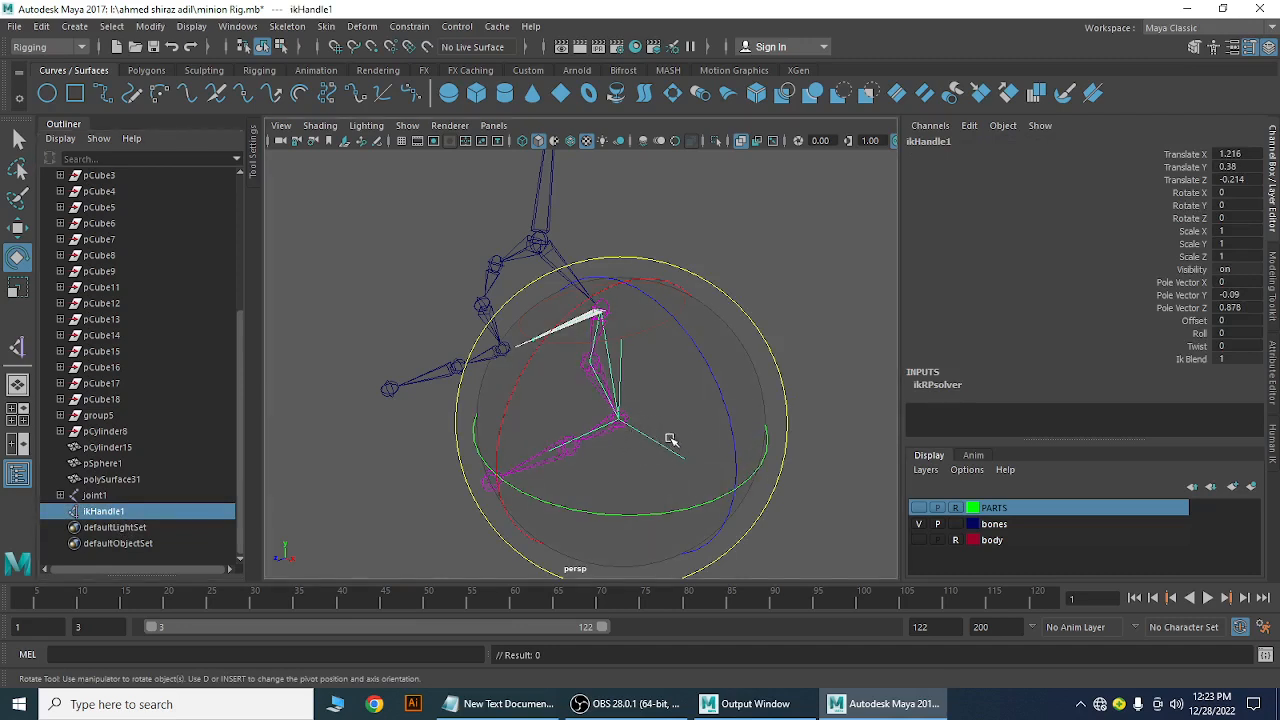
key("w")
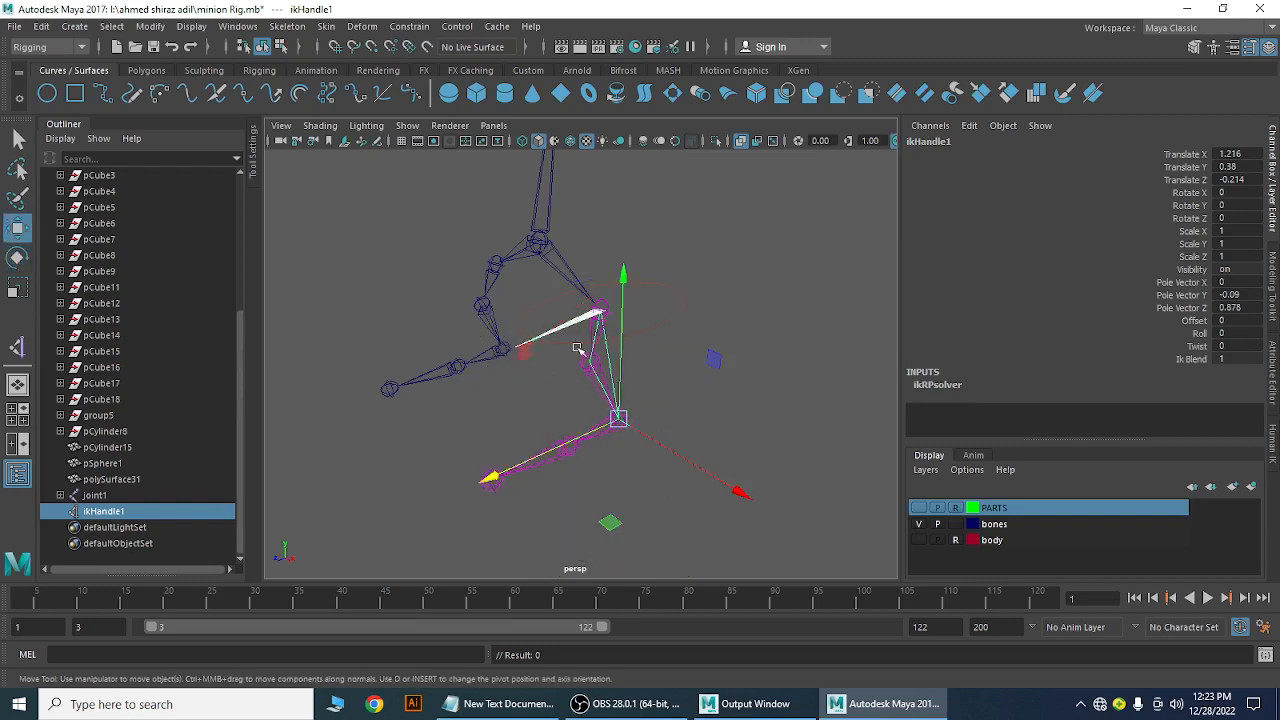
middle_click_drag(519, 358, 515, 304)
mouse_move(480, 348)
middle_mouse_down()
mouse_move(513, 320)
mouse_move(480, 343)
mouse_move(480, 366)
mouse_move(480, 337)
middle_mouse_up()
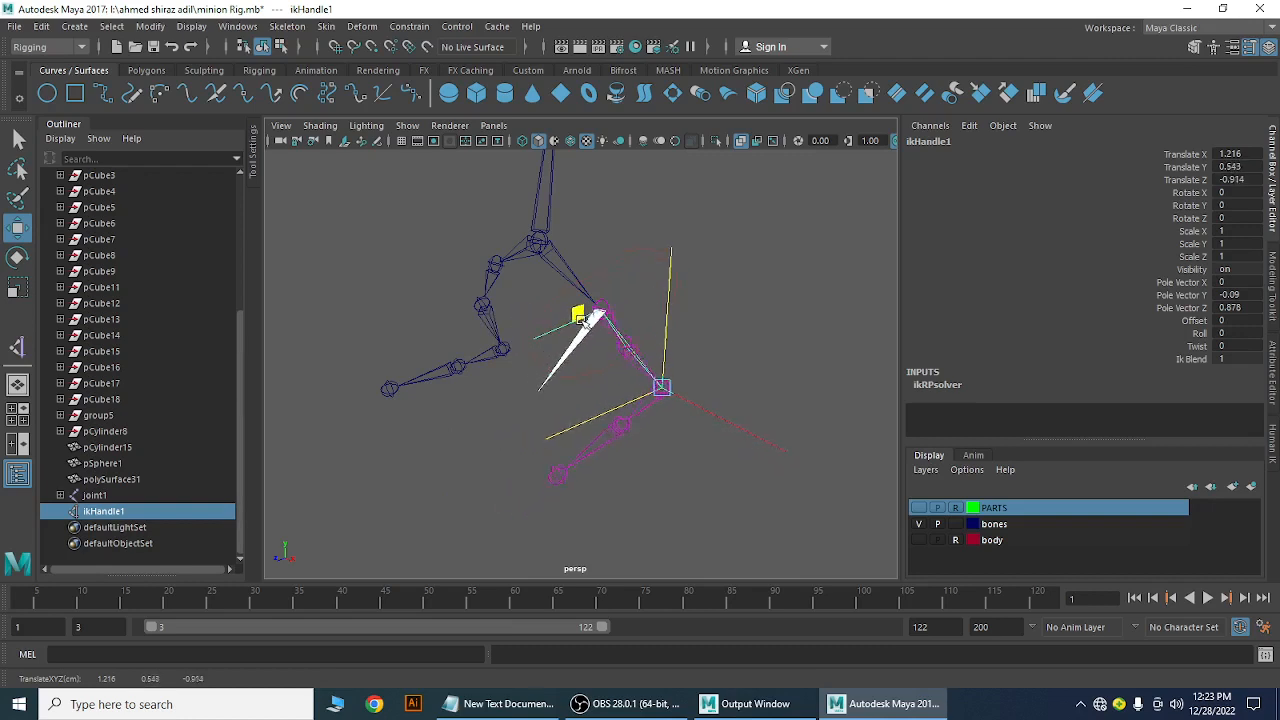
middle_click_drag(578, 316, 513, 362)
left_click(731, 257)
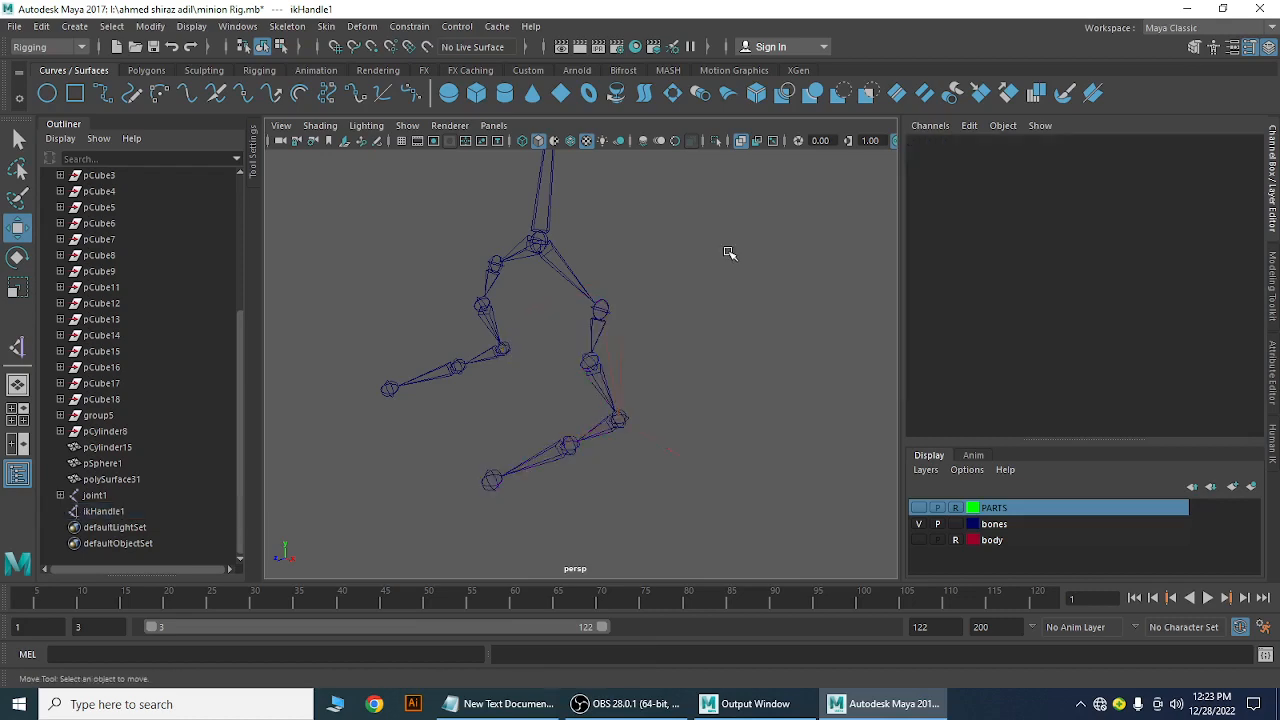
Create ikHandle2 on the other leg, running from joint16 to its end joint
left_click_drag(723, 400, 775, 443, "alt")
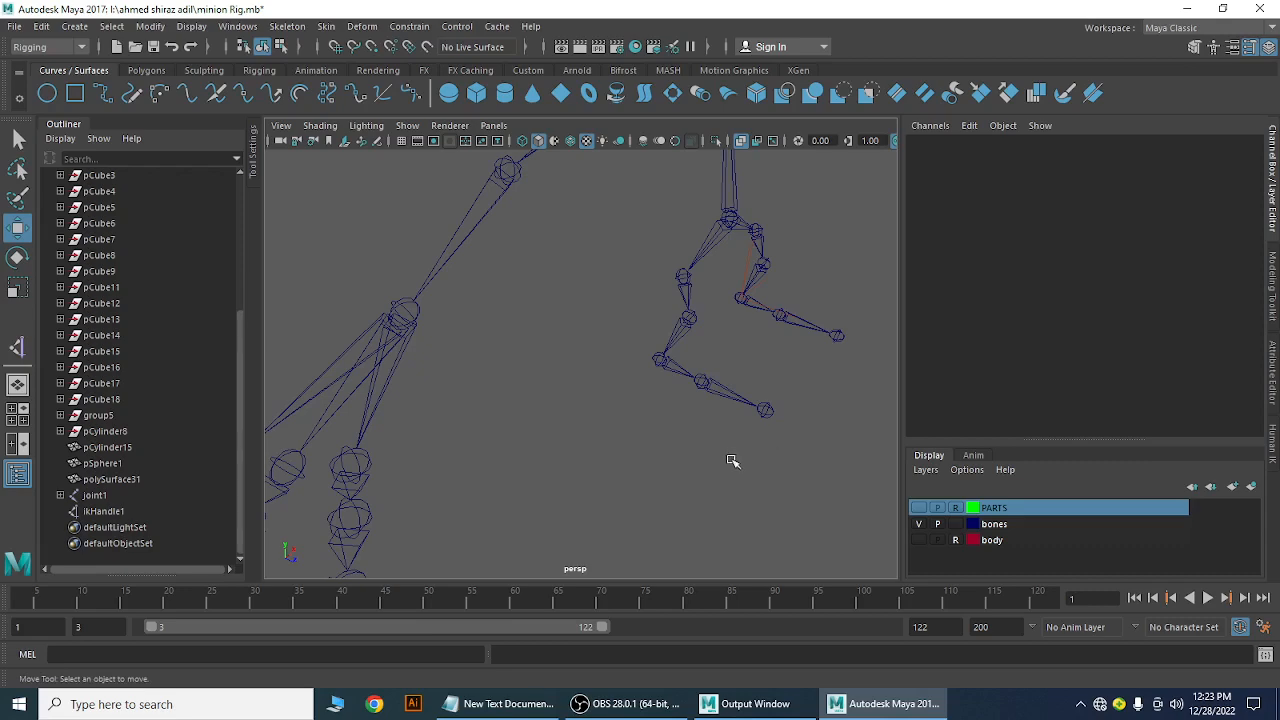
right_click_drag(731, 460, 708, 440, "alt")
left_click_drag(708, 440, 574, 477, "alt")
right_click_drag(582, 448, 657, 502, "alt")
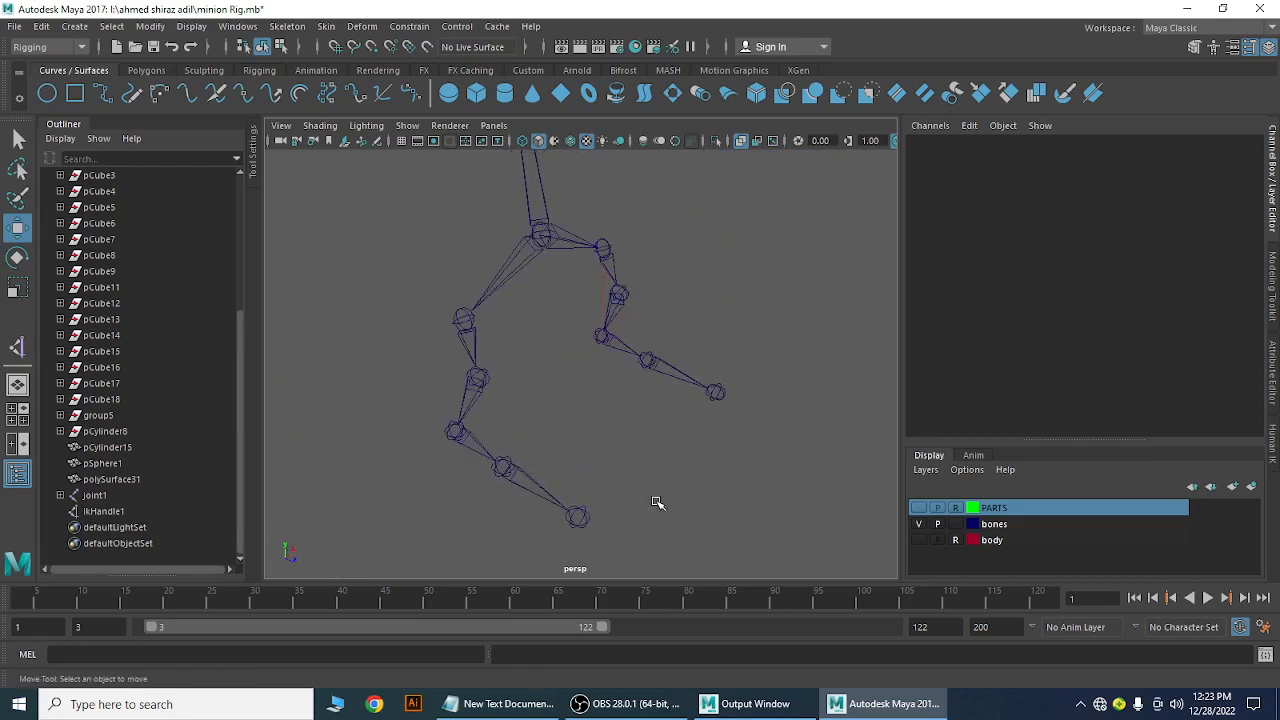
left_click_drag(606, 462, 616, 441, "alt")
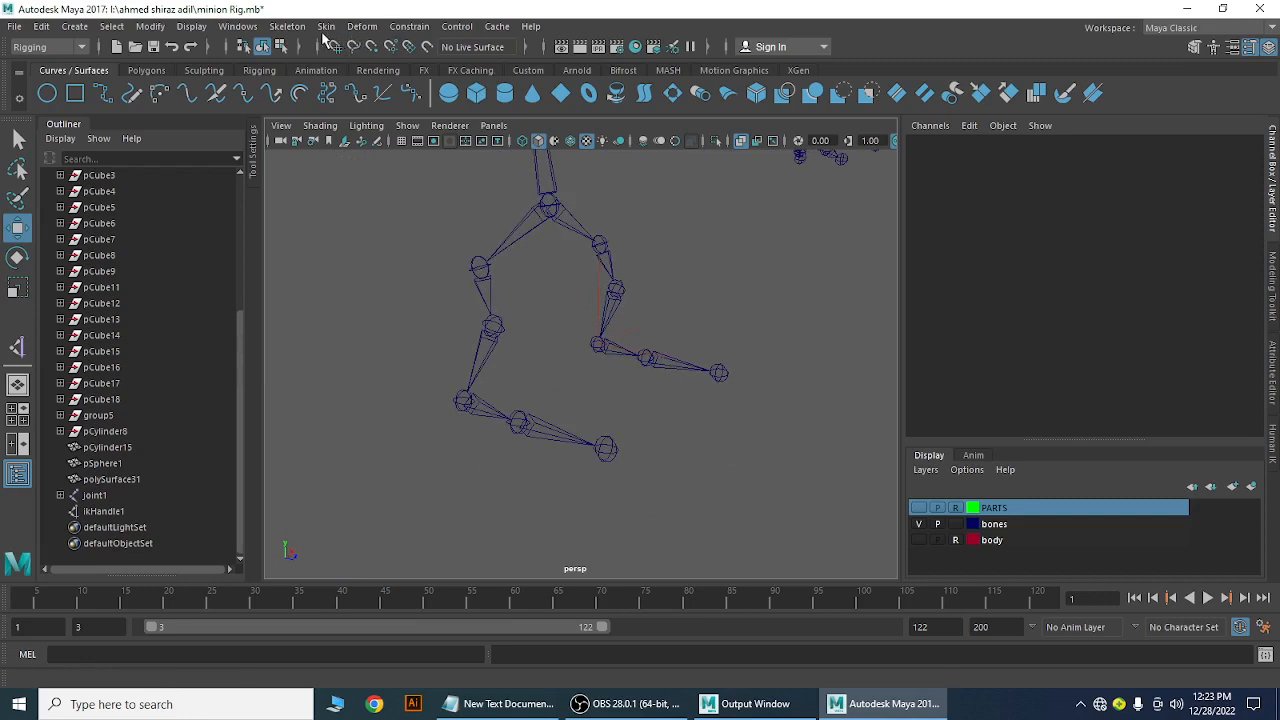
left_click(479, 267)
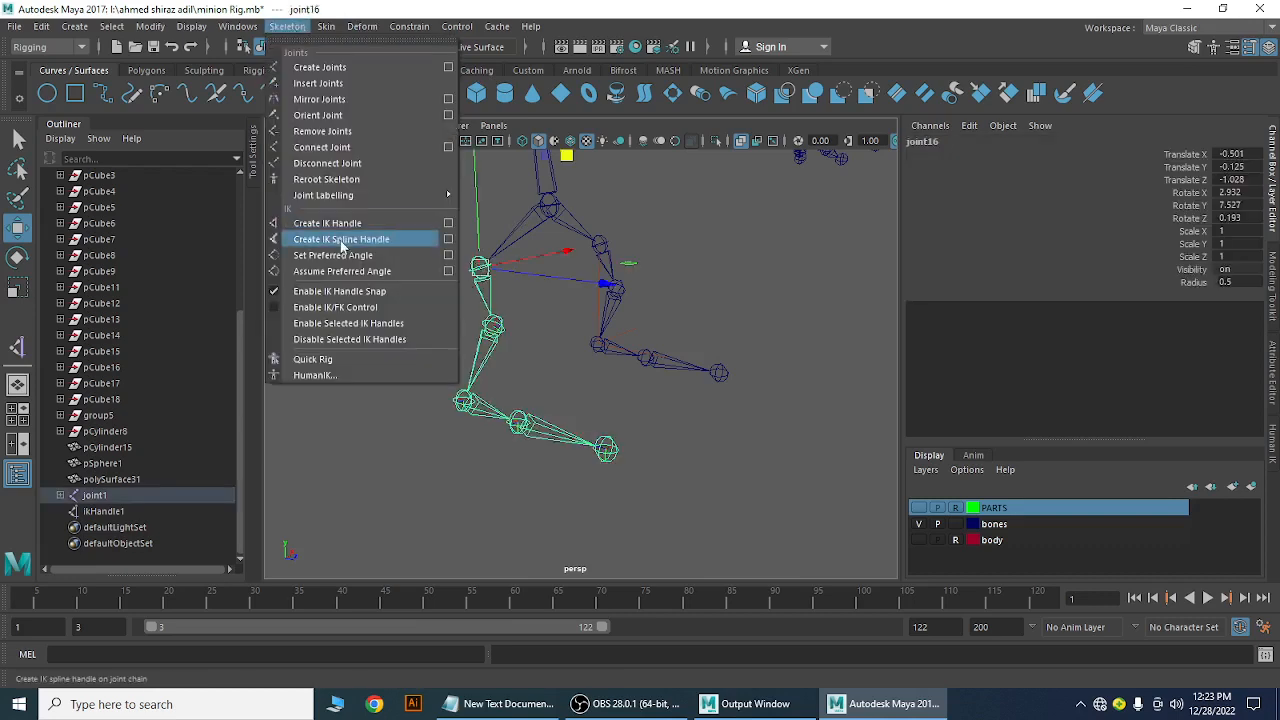
left_click(320, 226)
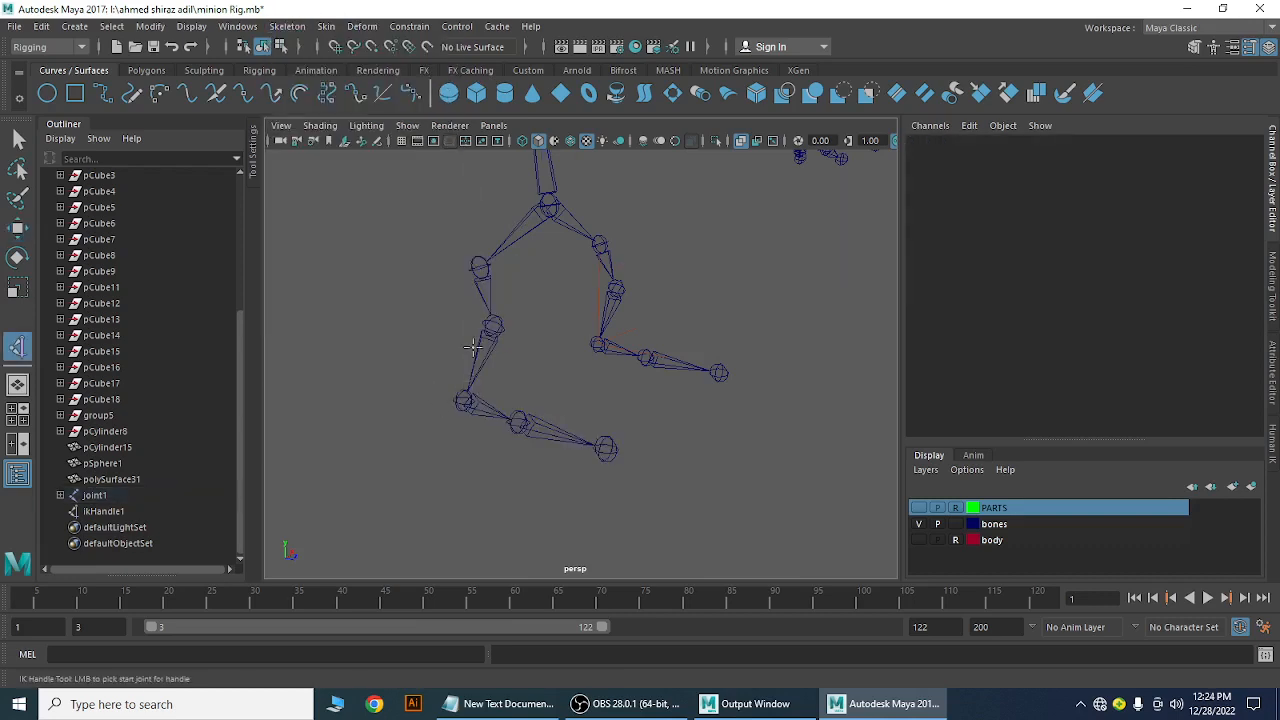
left_click(480, 266)
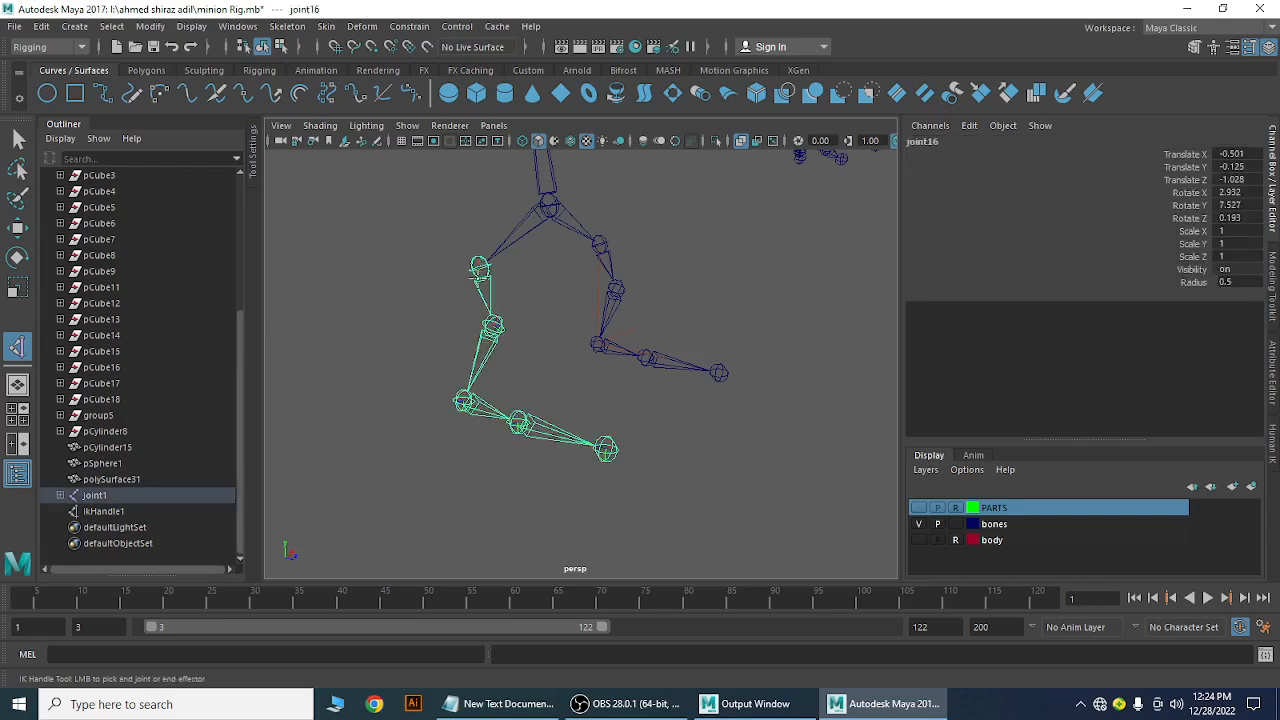
left_click(606, 449)
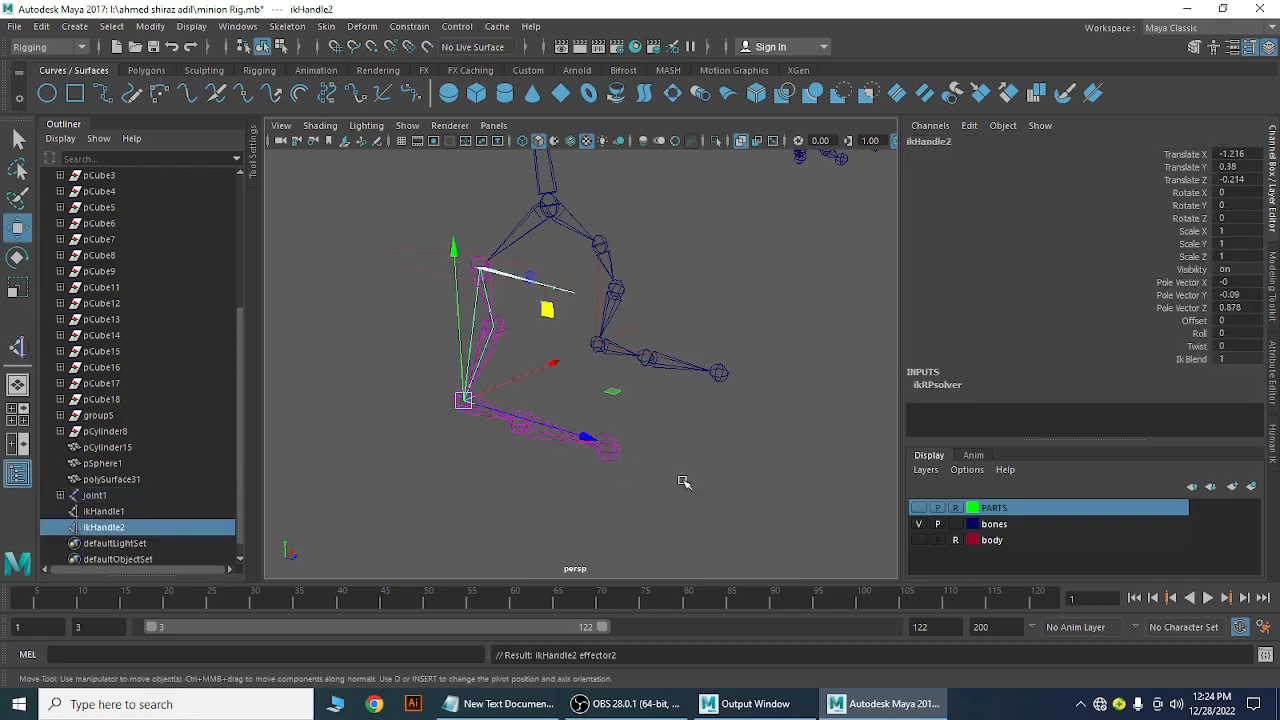
Test-drag ikHandle2 to bend the leg, undo the move, and deselect
key("w")
left_click_drag(666, 443, 686, 449, "alt")
middle_click_drag(686, 449, 712, 460, "alt")
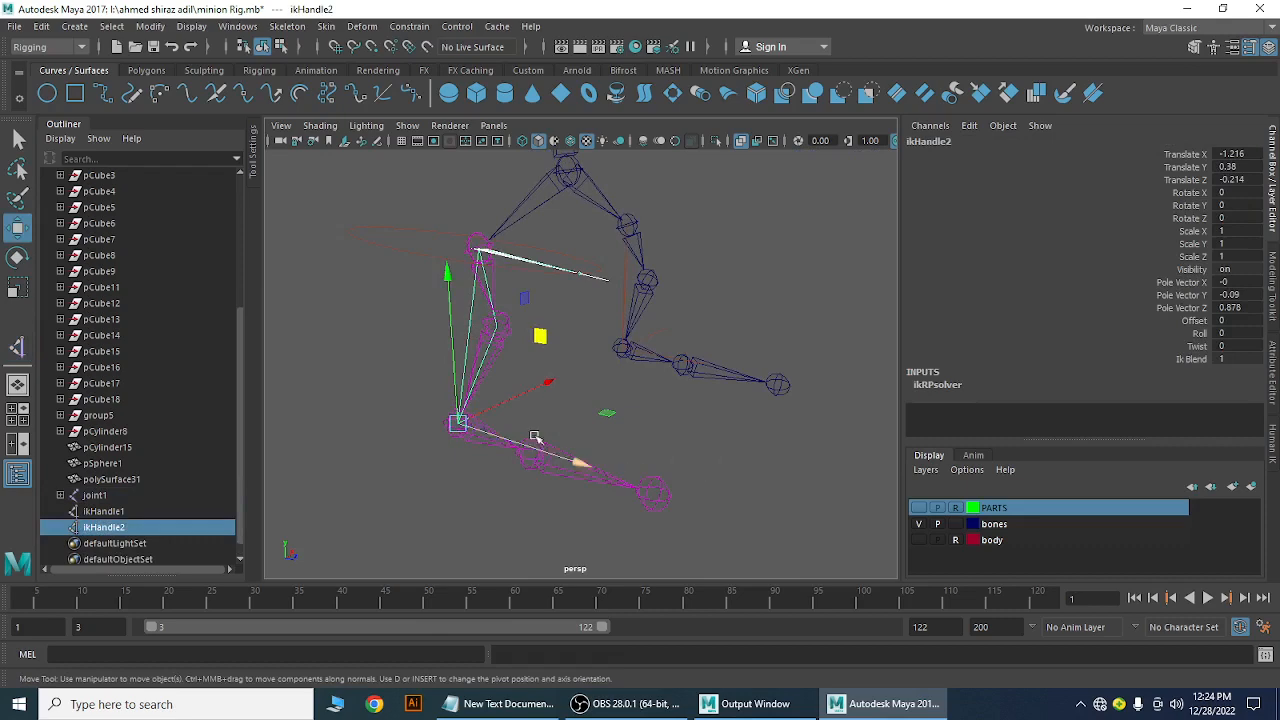
left_click_drag(537, 334, 611, 320)
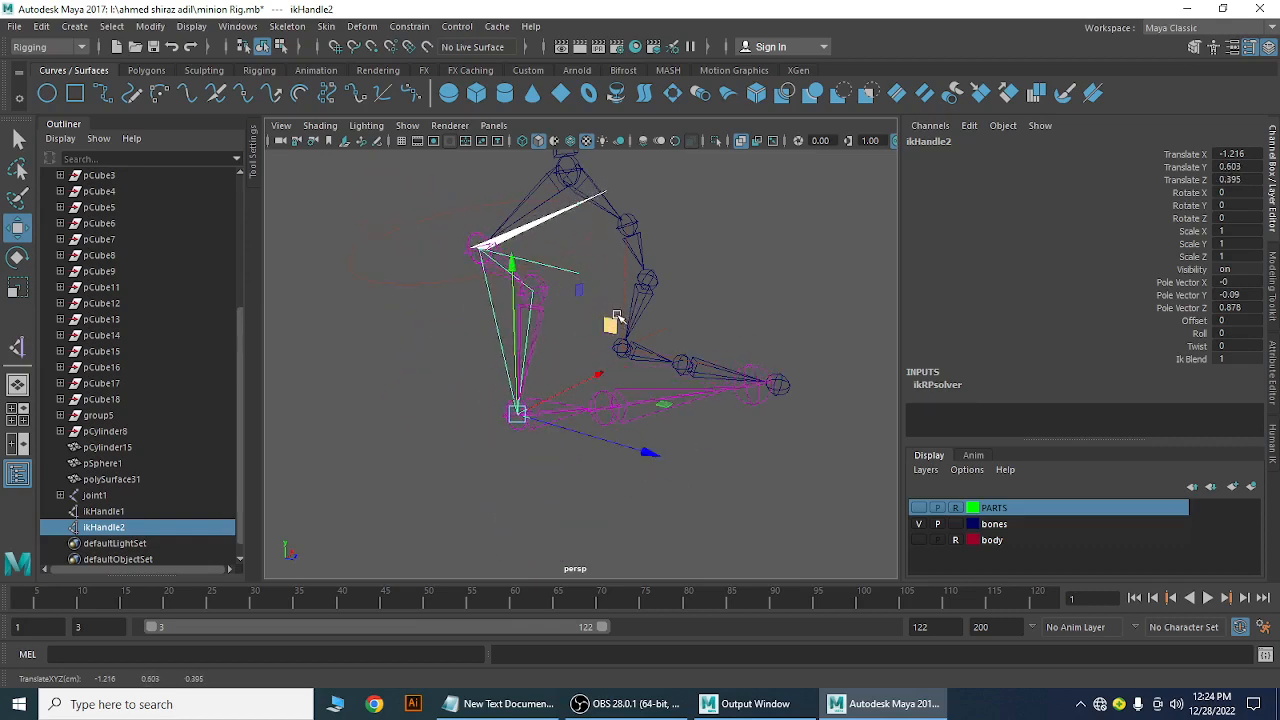
key("ctrl+z")
left_click(773, 231)
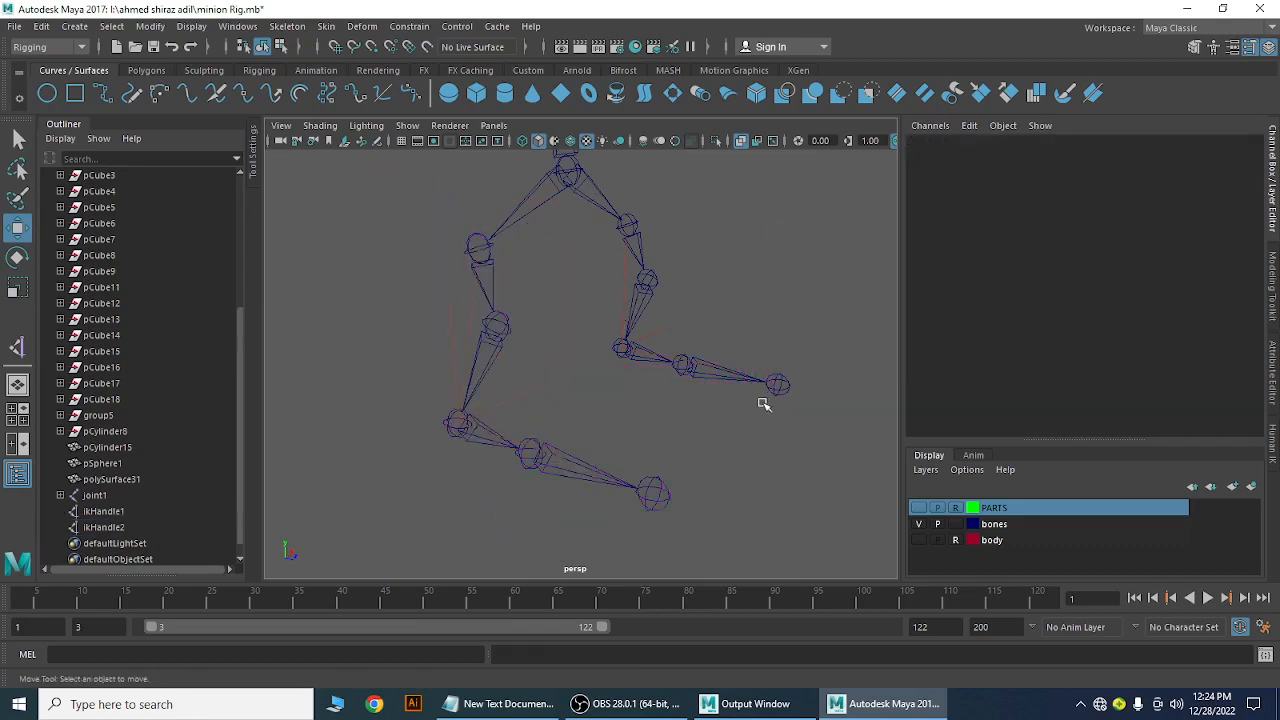
Create ikHandle3 on the arm, running from joint17 to the wrist joint
left_click_drag(763, 400, 651, 446, "alt")
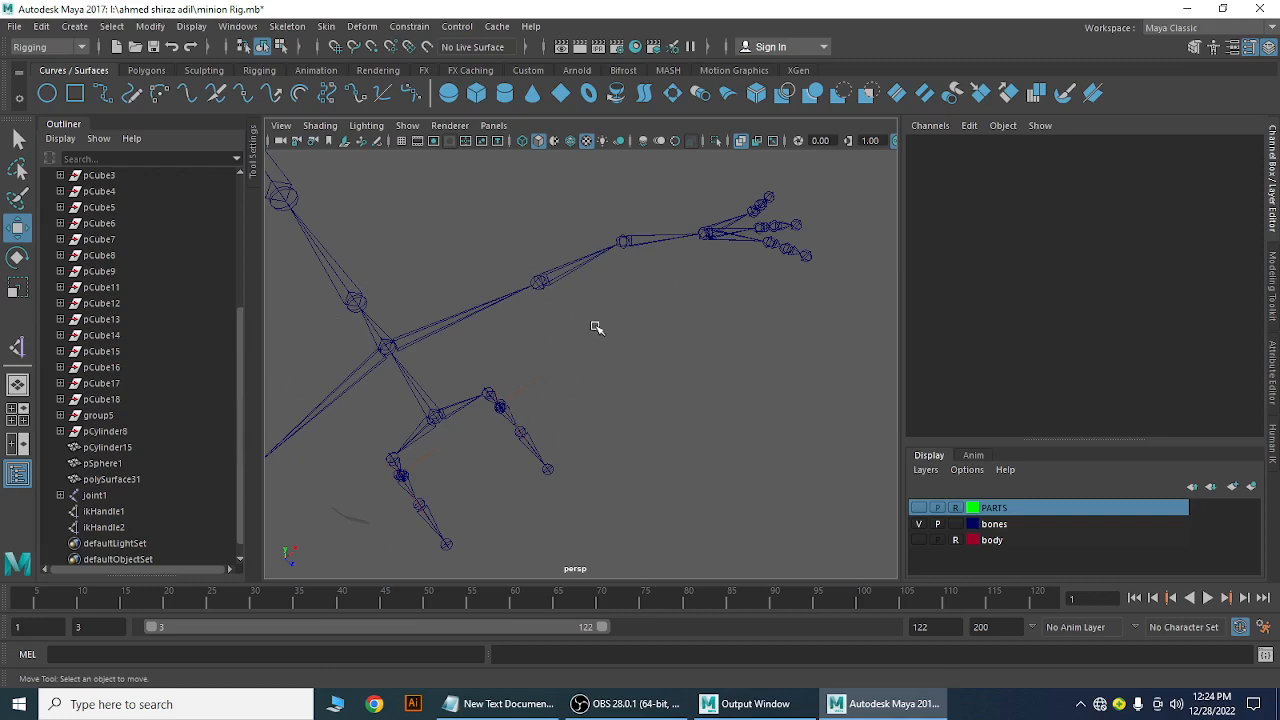
left_click(539, 285)
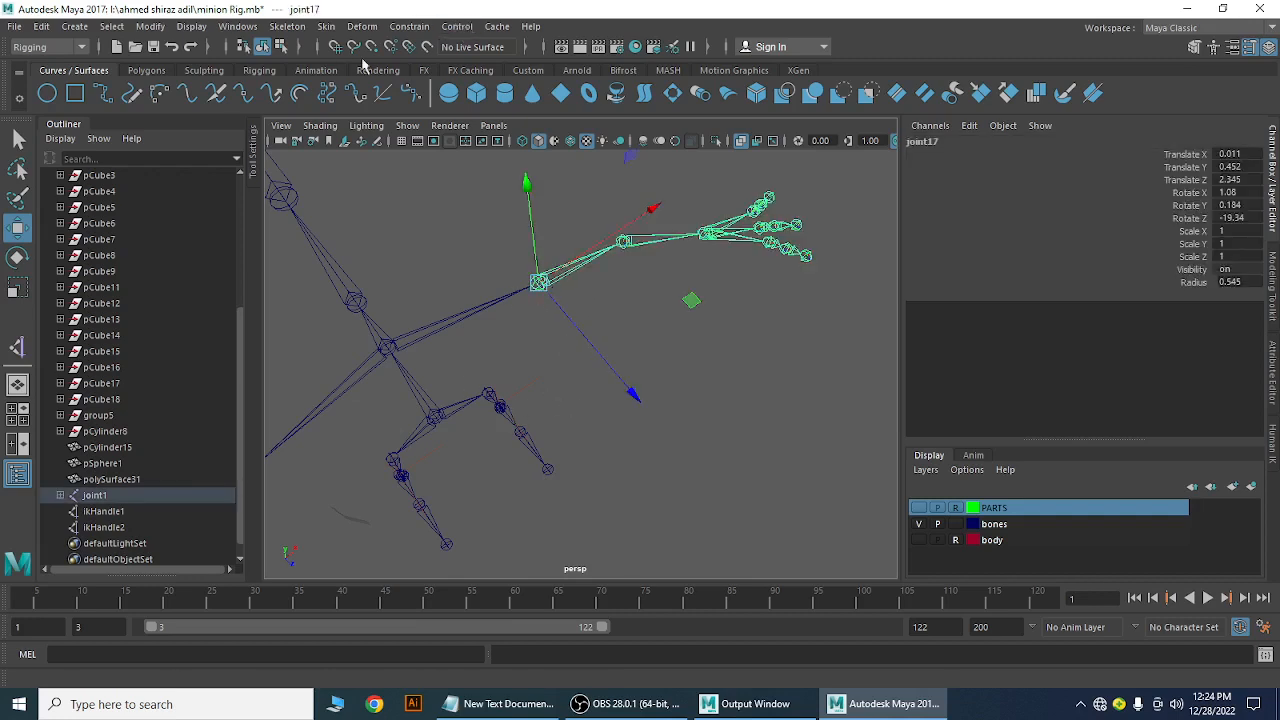
left_click(287, 26)
left_click(327, 223)
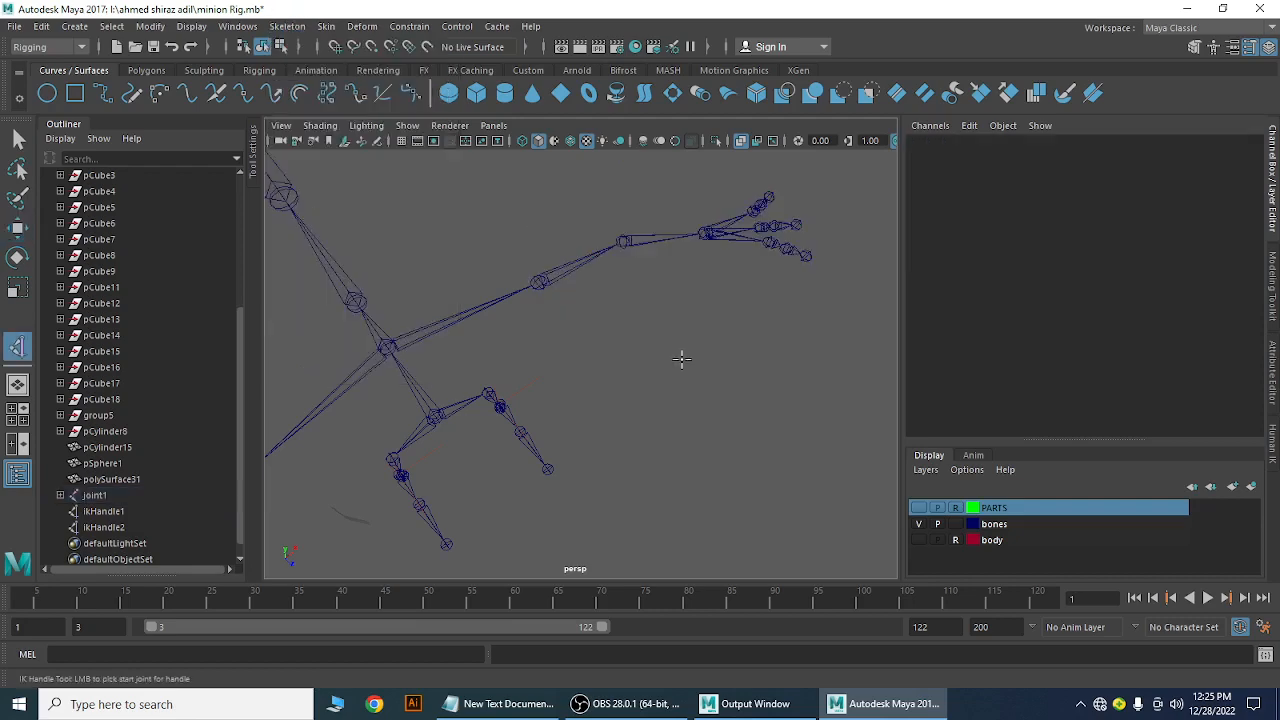
left_click(538, 283)
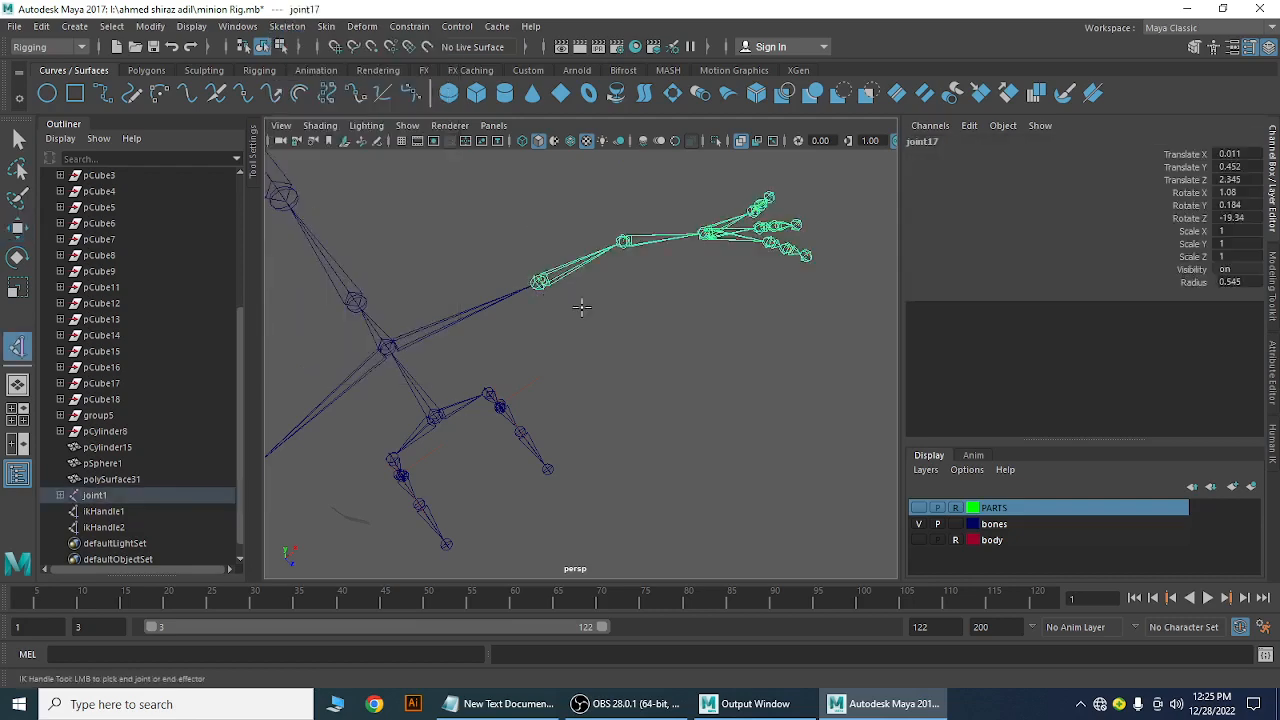
left_click(707, 233)
Move ikHandle3 to test the arm bend, then return it to its start
left_click_drag(711, 391, 620, 456, "alt")
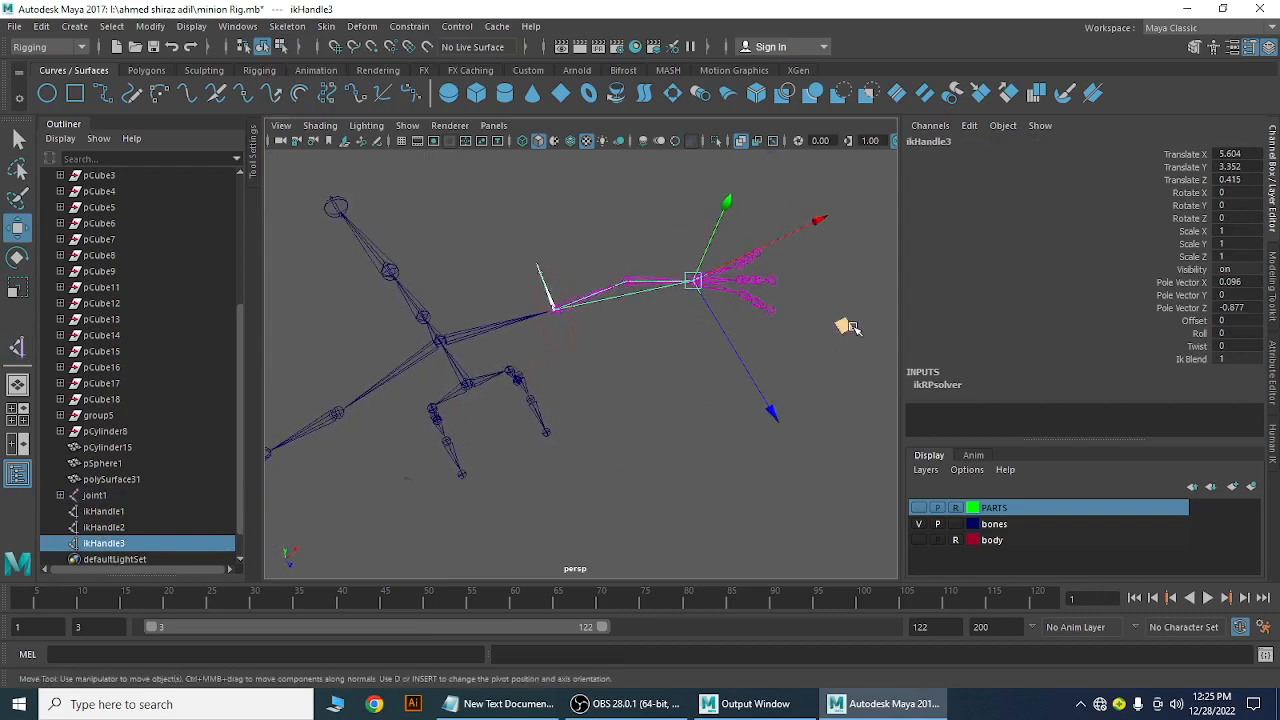
mouse_move(848, 327)
left_mouse_down()
mouse_move(815, 381)
mouse_move(829, 401)
mouse_move(781, 354)
mouse_move(768, 425)
mouse_move(810, 381)
mouse_move(775, 400)
mouse_move(817, 378)
mouse_move(825, 287)
mouse_move(803, 340)
mouse_move(830, 330)
left_mouse_up()
mouse_move(651, 434)
left_mouse_down("alt")
mouse_move(586, 457)
mouse_move(629, 425)
mouse_move(697, 329)
mouse_move(743, 297)
mouse_move(703, 403)
mouse_move(669, 423)
left_mouse_up("alt")
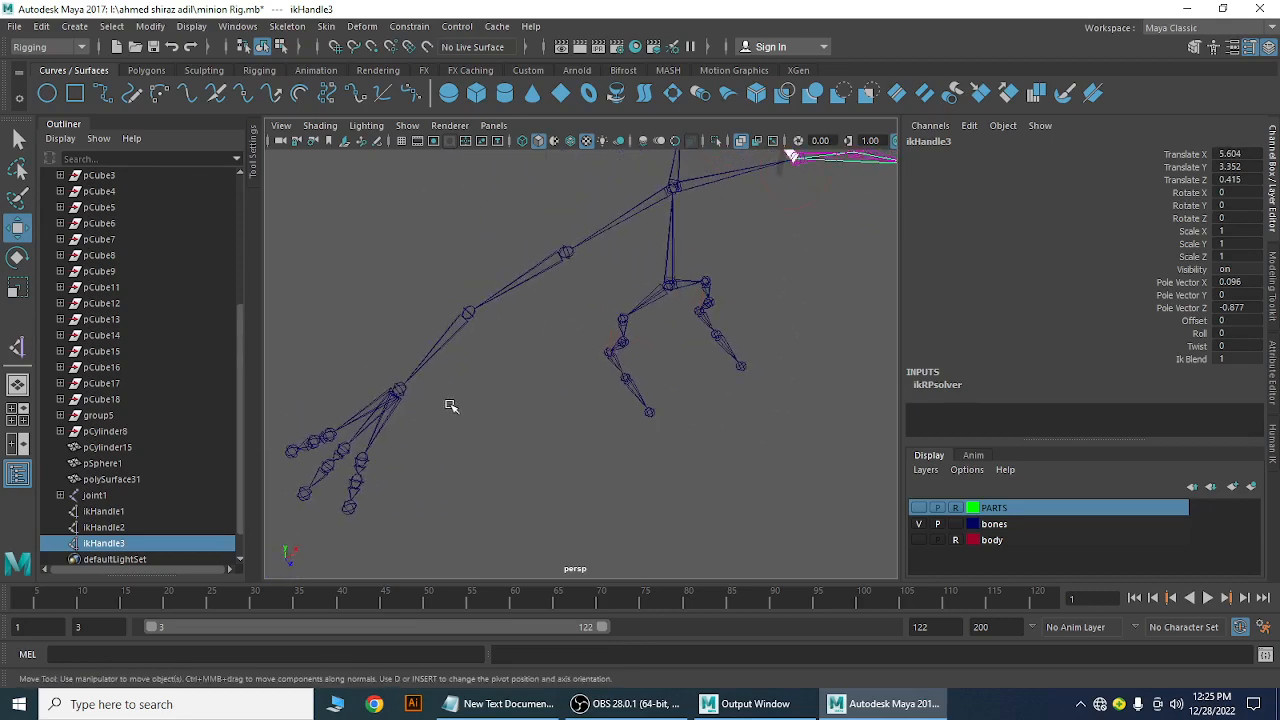
Create ikHandle4 from joint41 to the other wrist, test-move it, and deselect
key("y")
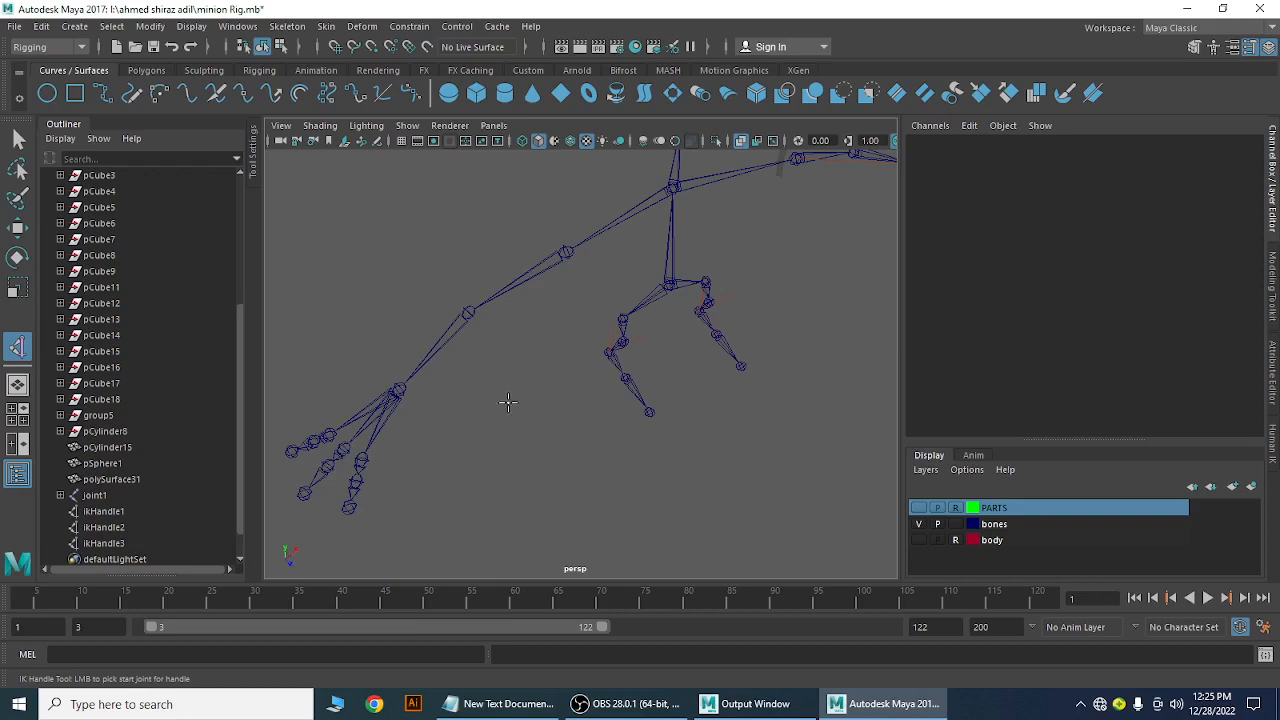
left_click(567, 252)
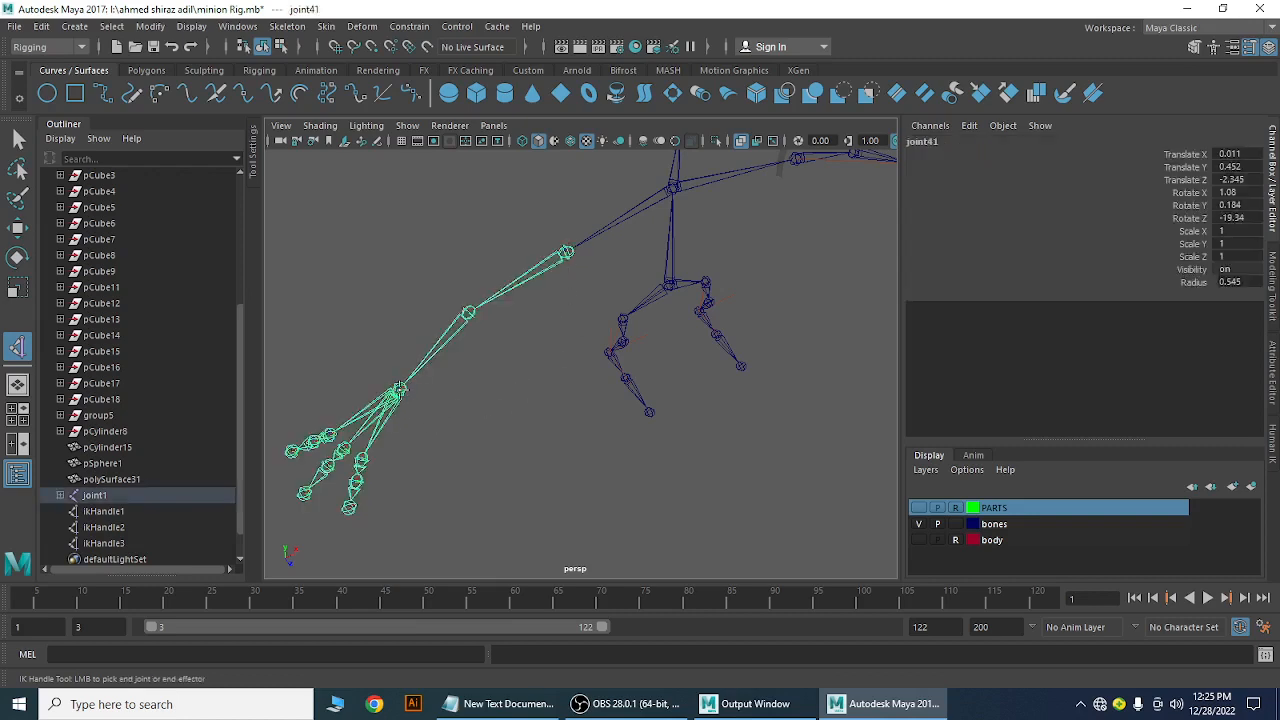
left_click(400, 390)
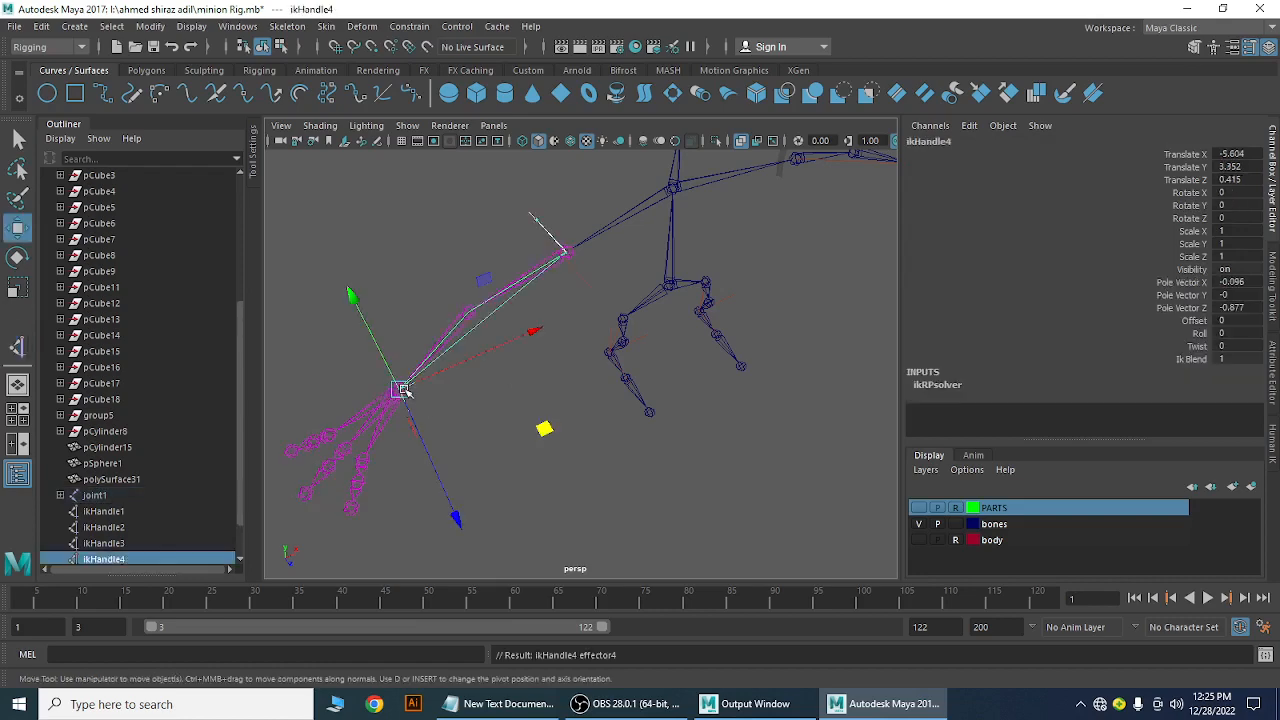
middle_click_drag(534, 437, 655, 428)
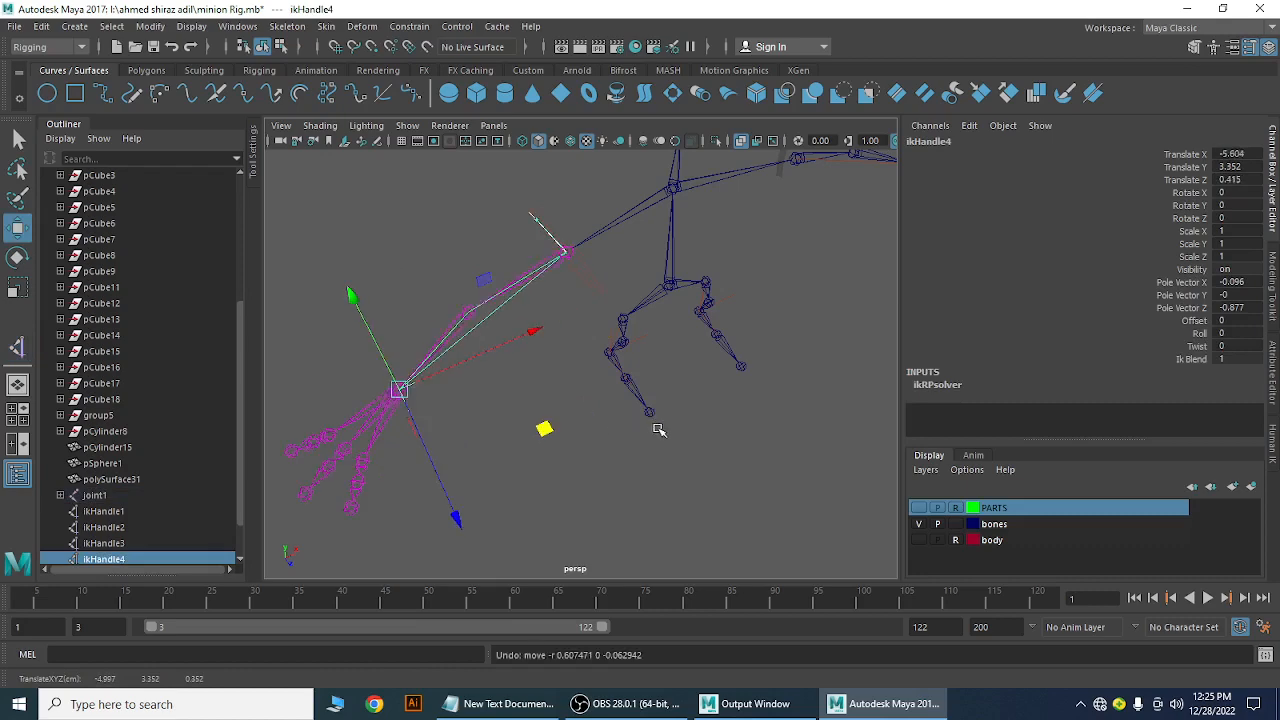
left_click(732, 466)
left_click_drag(687, 452, 611, 377, "alt")
Rename the shoulder joint joint17 to R_Shoulder
left_click(610, 261)
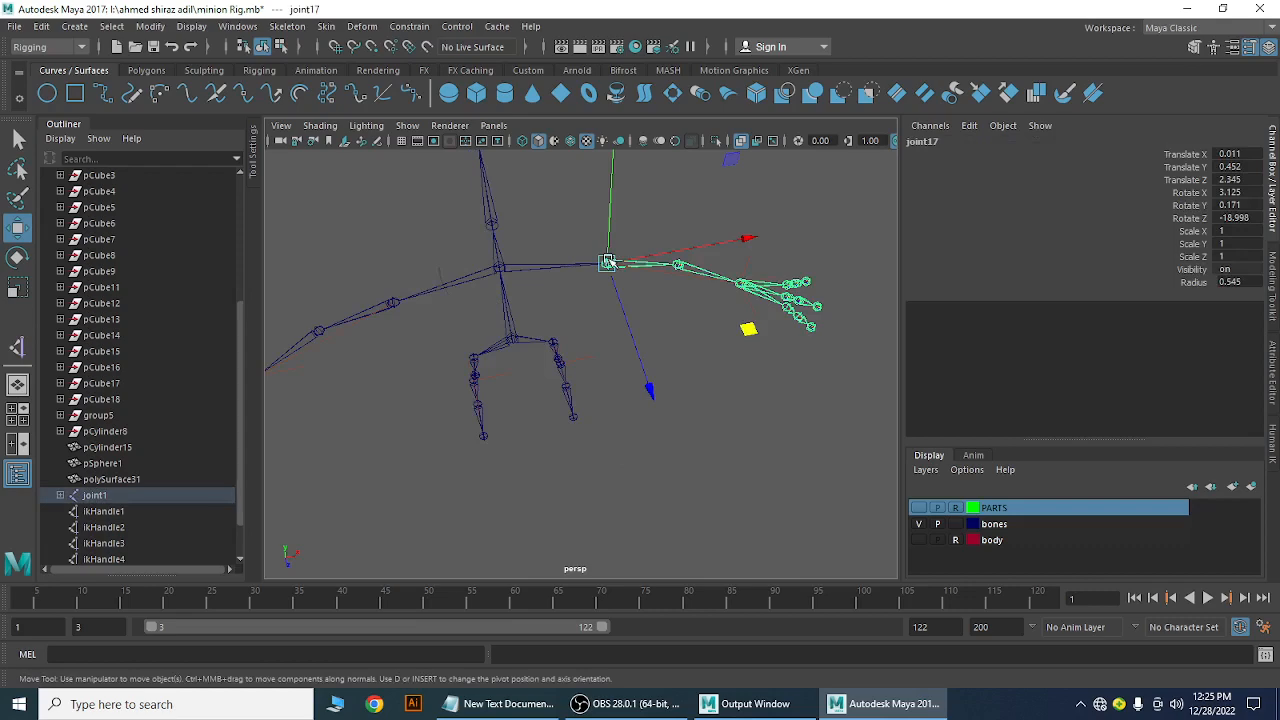
right_click_drag(580, 386, 663, 391, "alt")
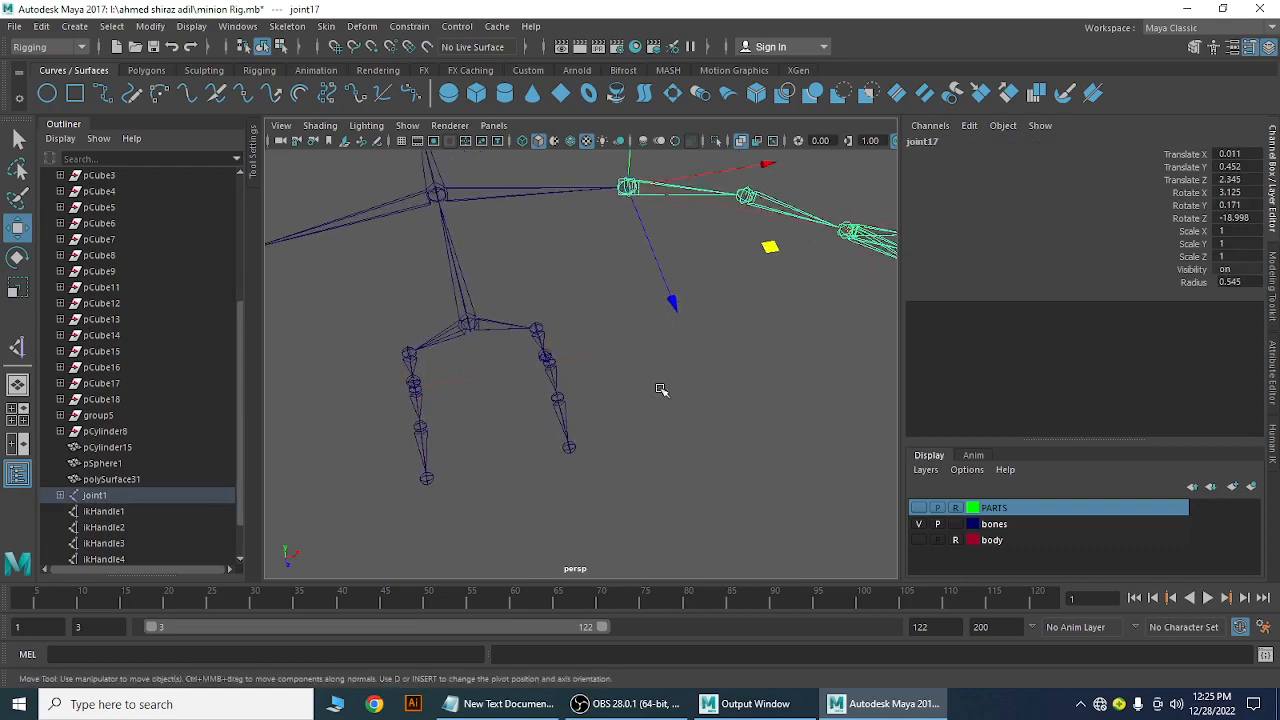
middle_click_drag(663, 391, 483, 466, "alt")
double_click(925, 143)
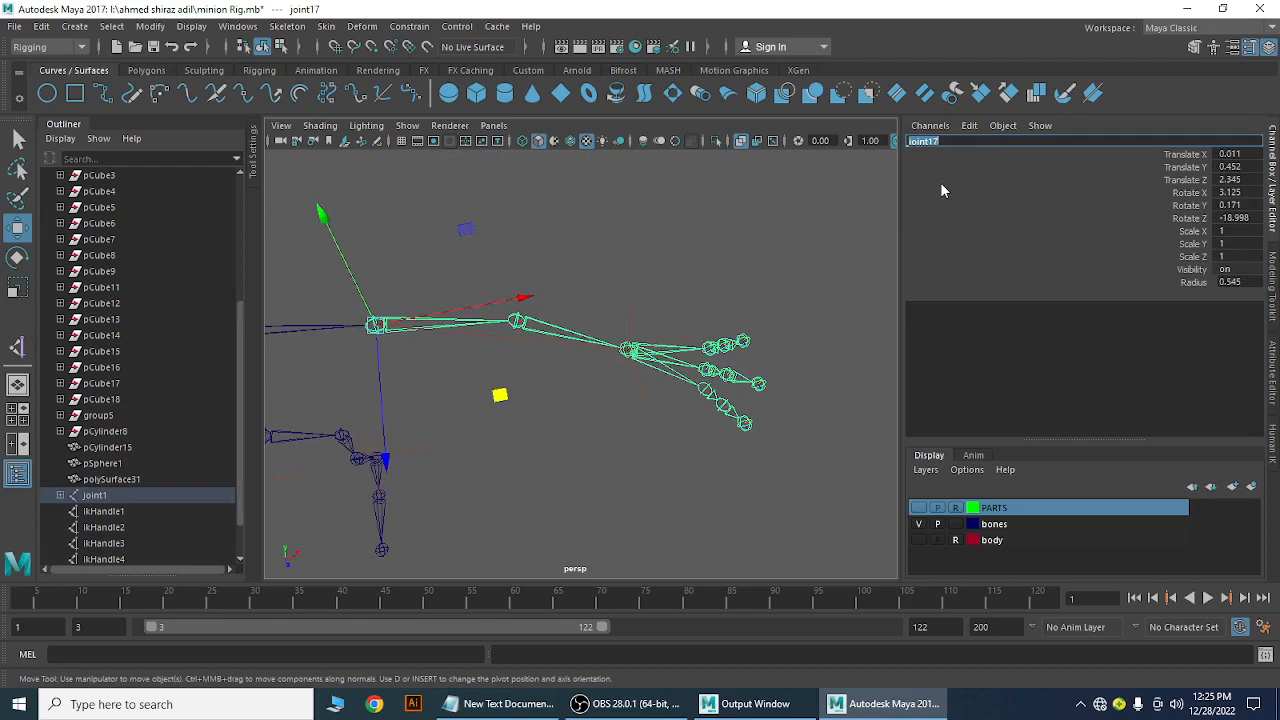
type("R Shoulder")
key("Return")
Rename the elbow joint joint18 to R_Elbow
key("Down")
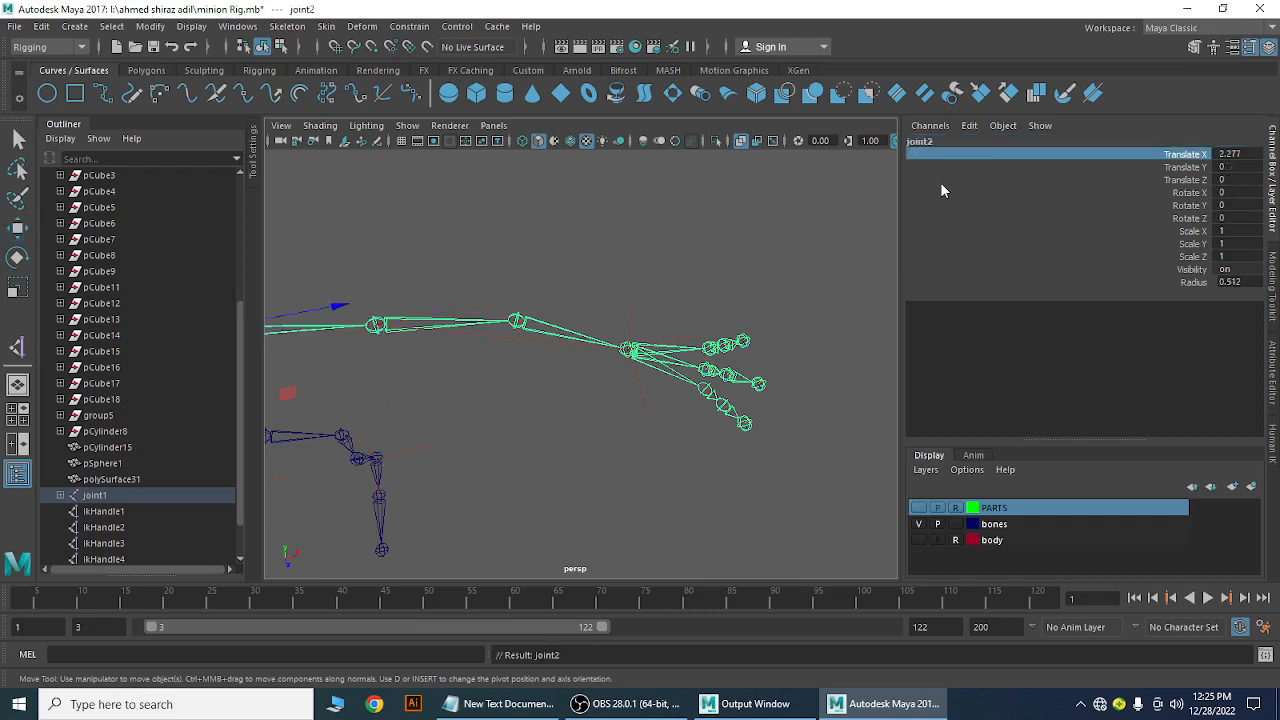
key("Down")
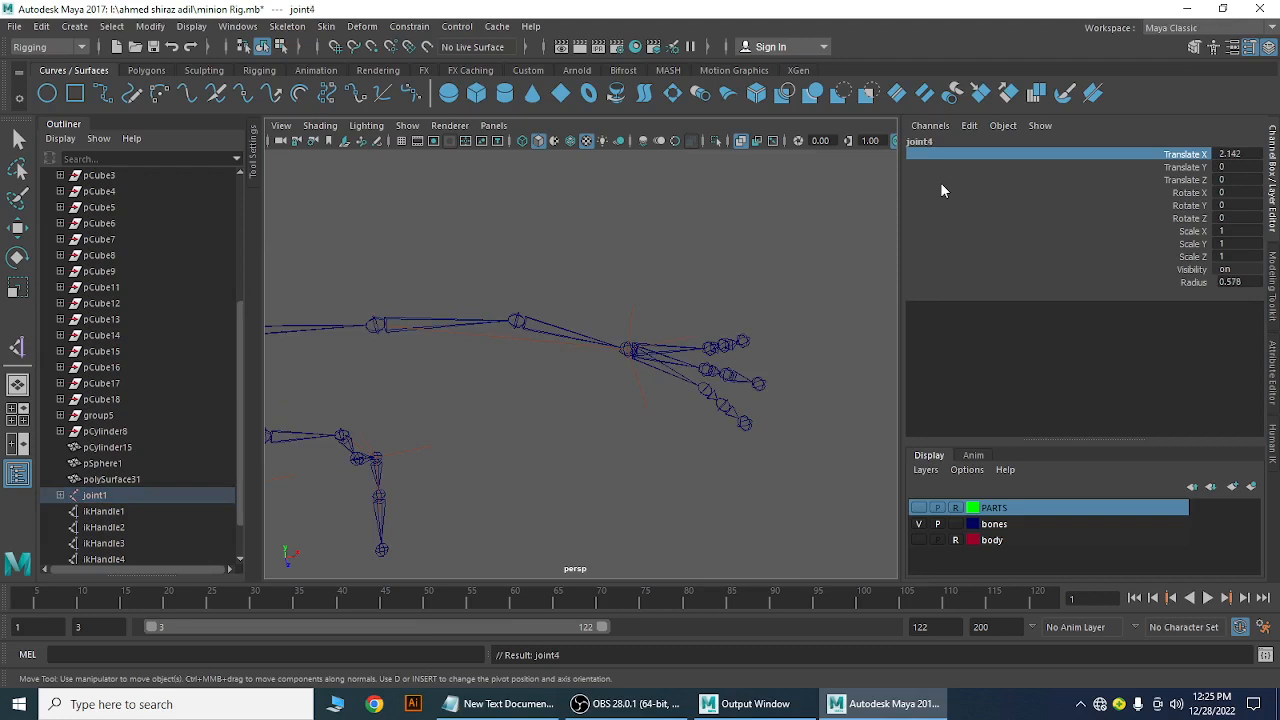
left_click(519, 322)
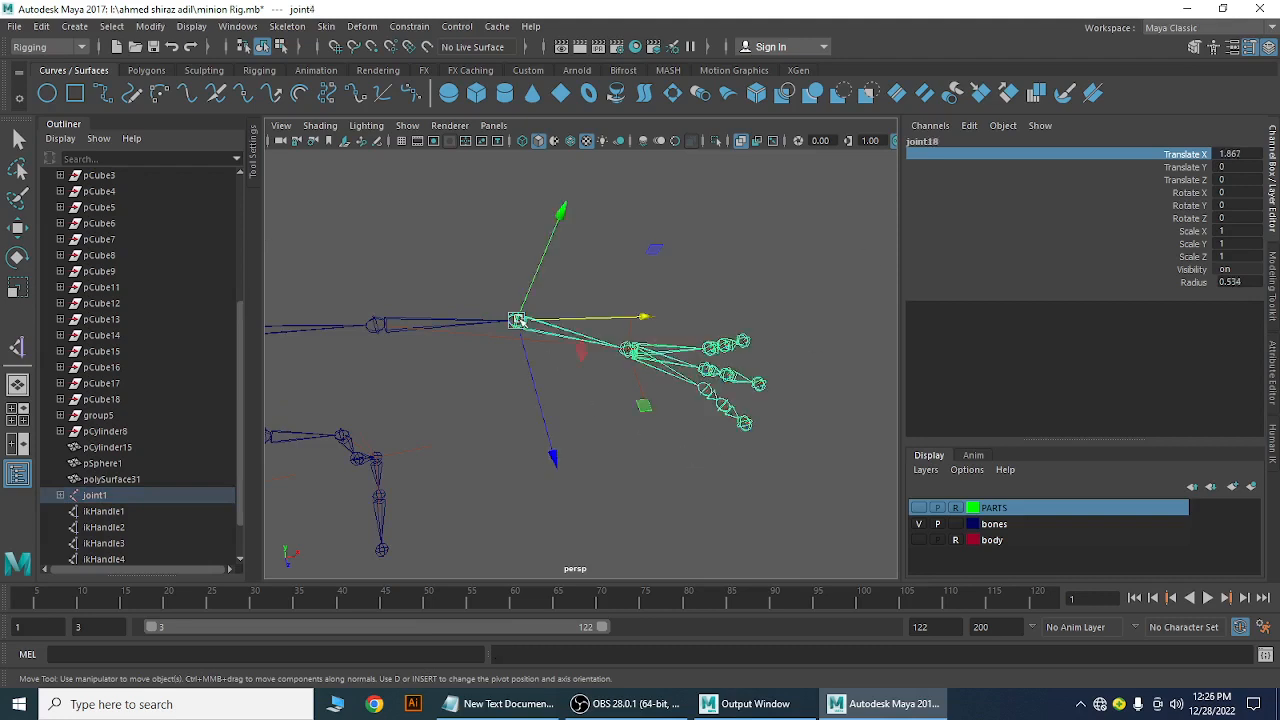
left_click(928, 143)
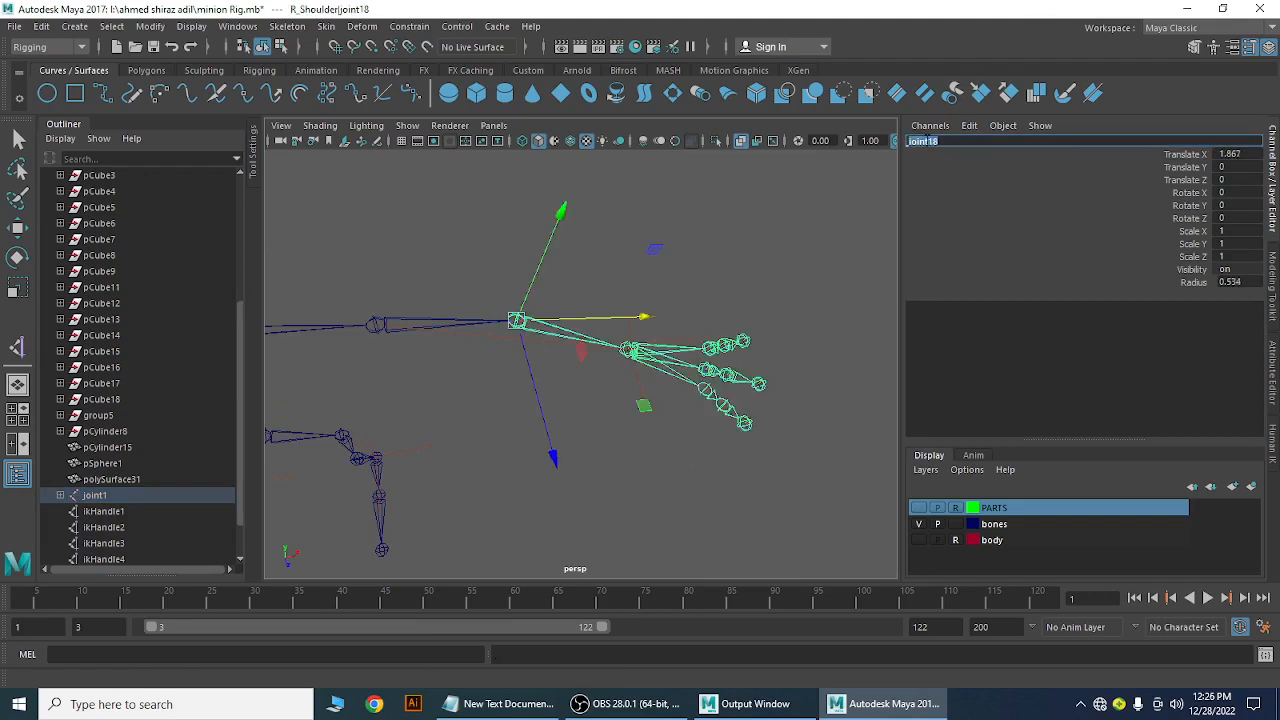
type("R_Elbow")
key("Return")
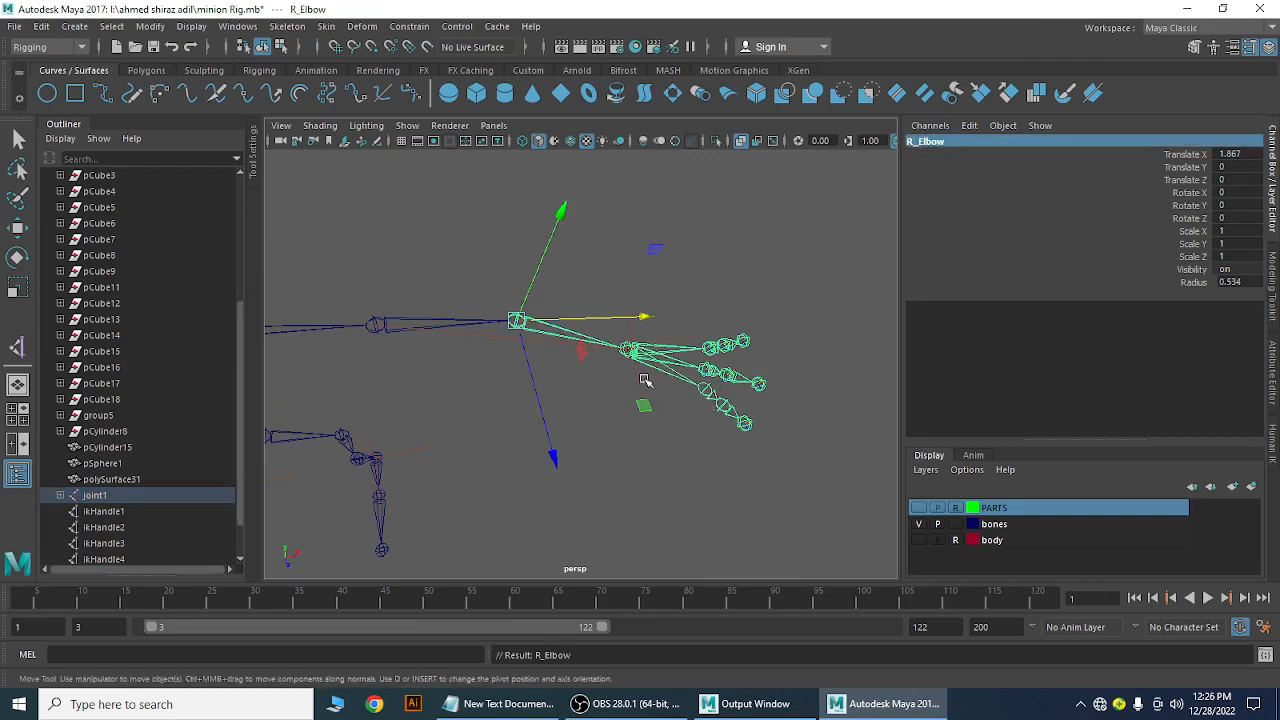
Rename the wrist IK handle ikHandle3 to R_Wrist
left_click(608, 388)
left_click(626, 352)
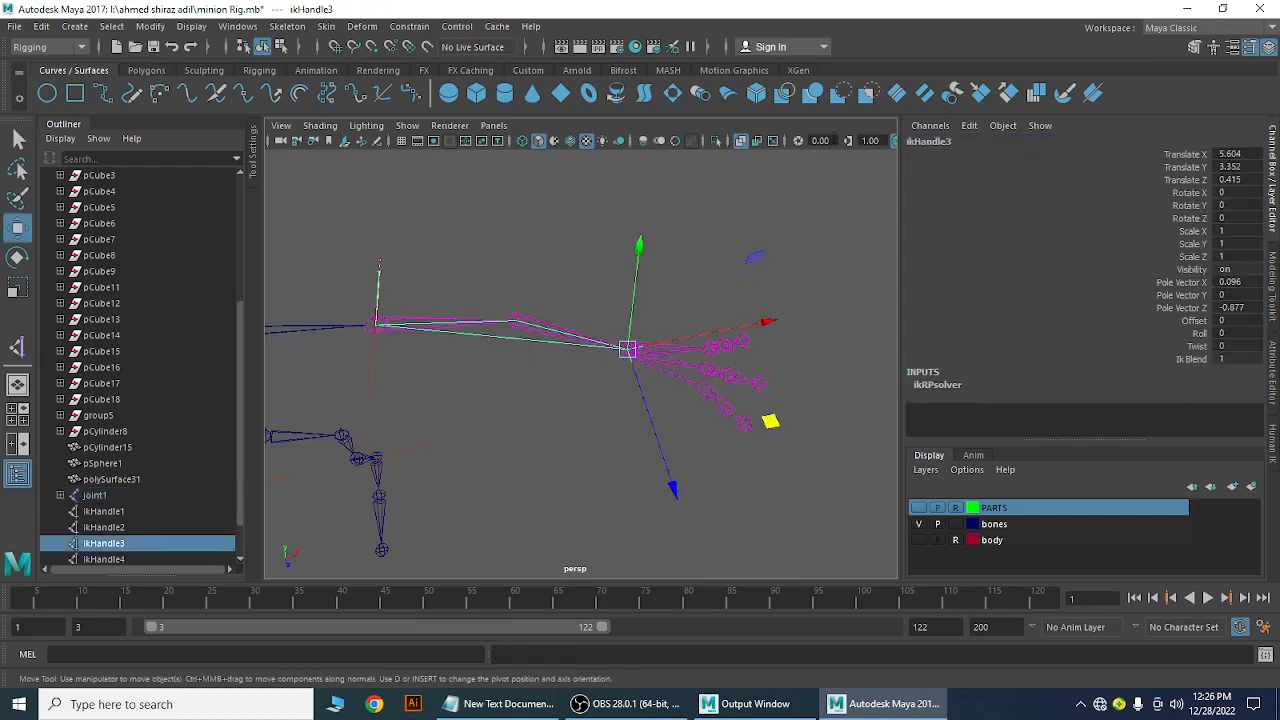
double_click(930, 141)
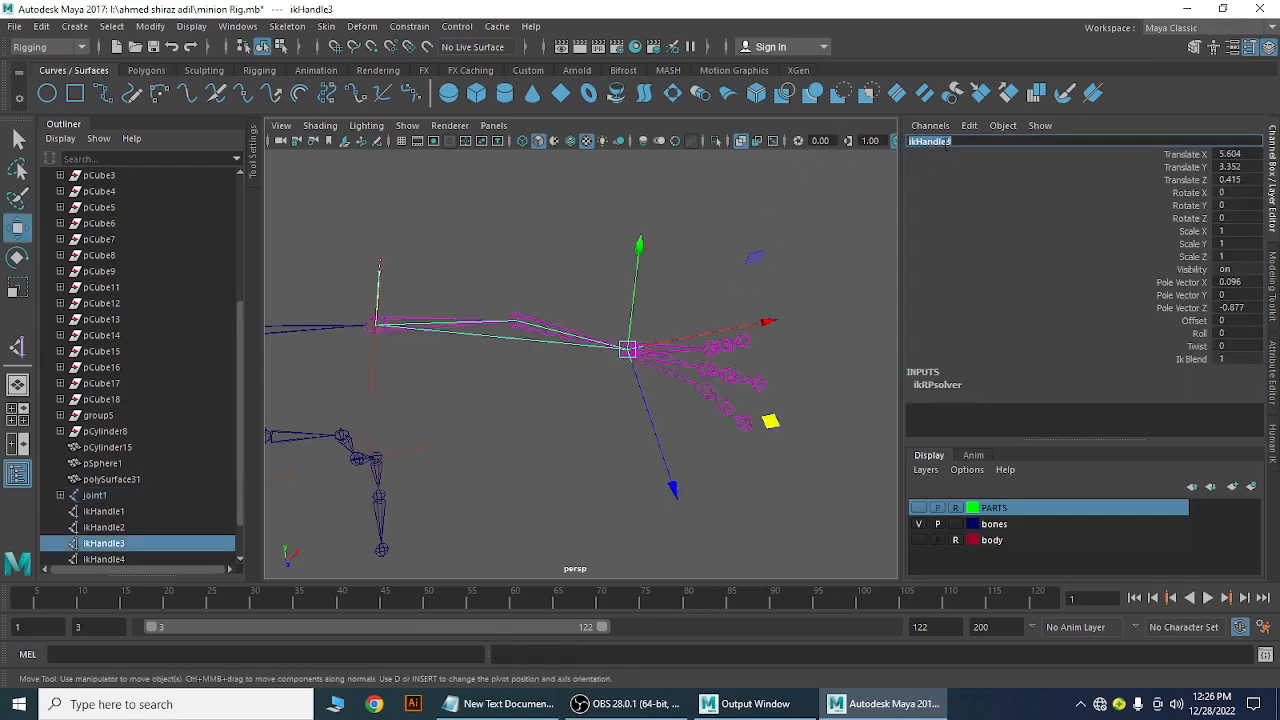
type("R_Wrist")
key("Return")
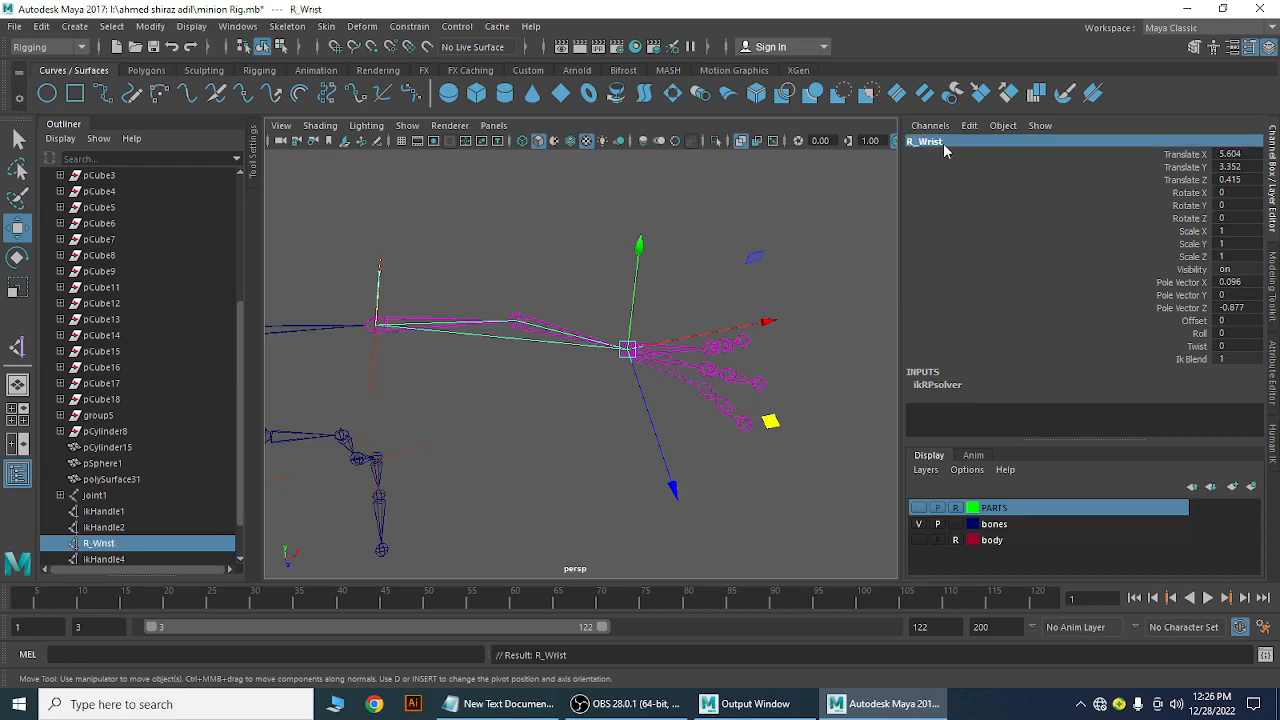
left_click_drag(371, 423, 607, 377, "alt")
Rename the other arm's shoulder joint joint41 to L_Shoulder
left_click(495, 332)
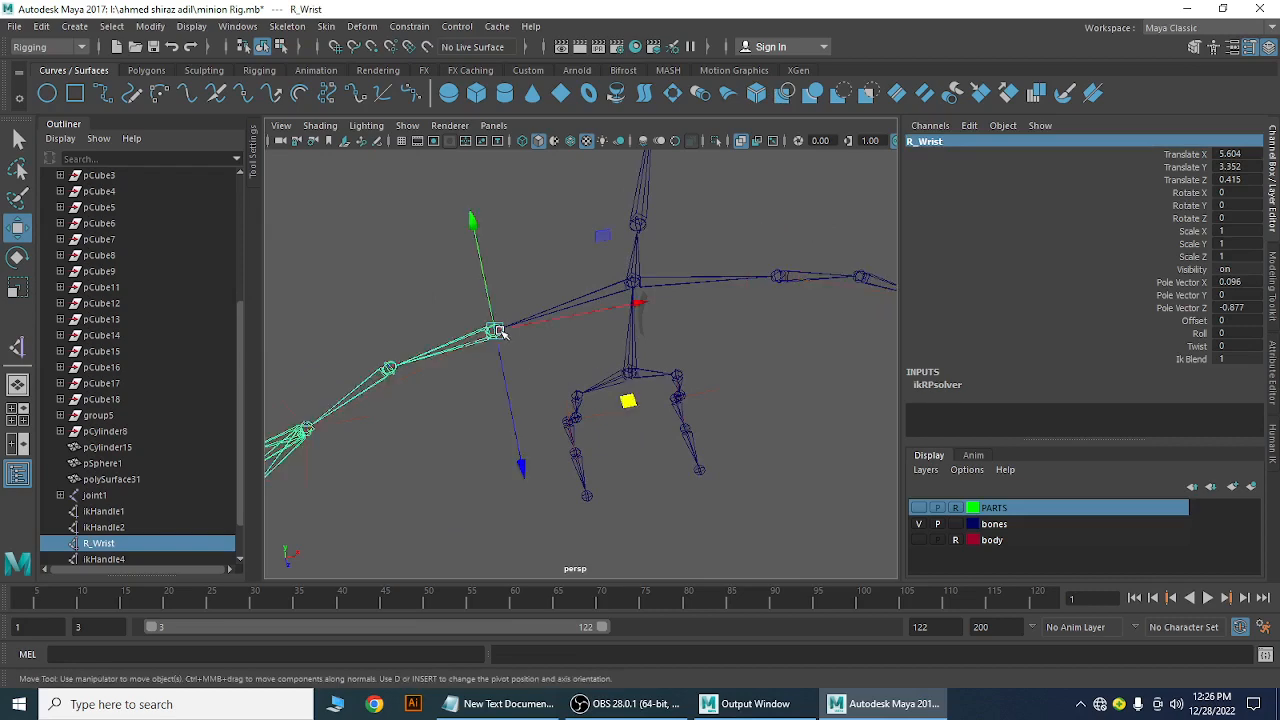
left_click_drag(647, 423, 619, 404, "alt")
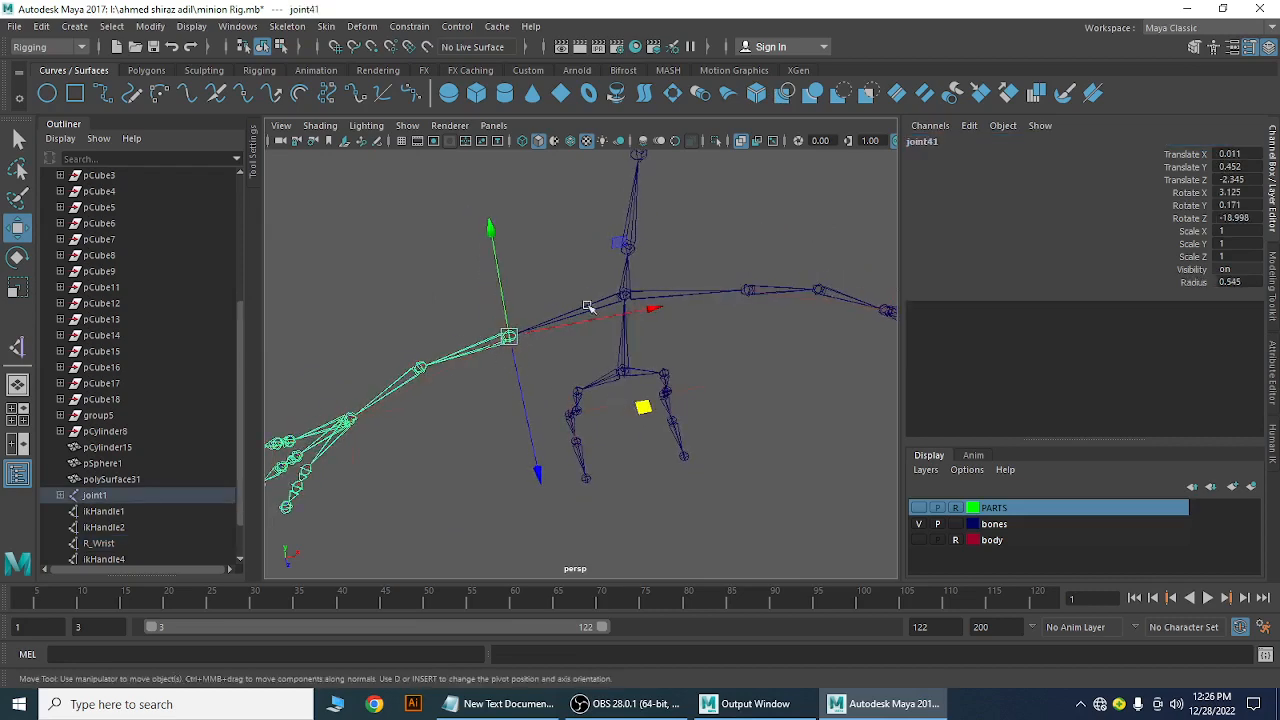
left_click_drag(557, 457, 663, 400, "alt")
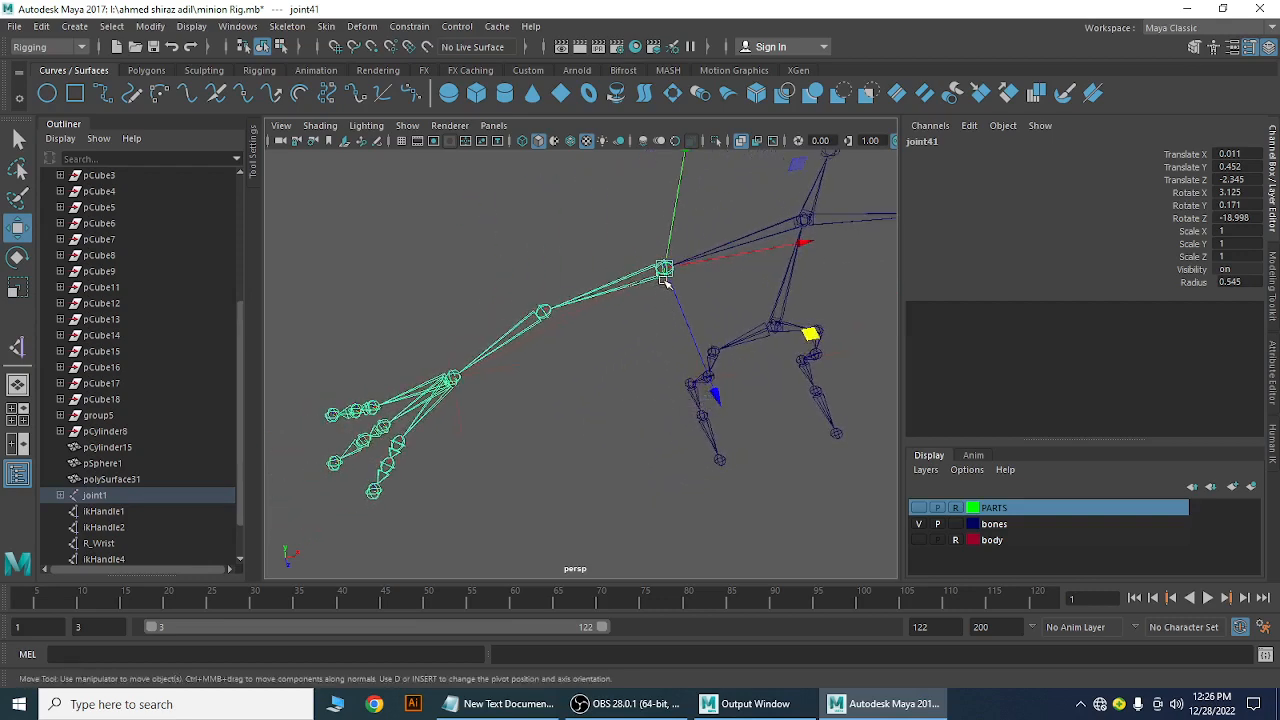
left_click(922, 143)
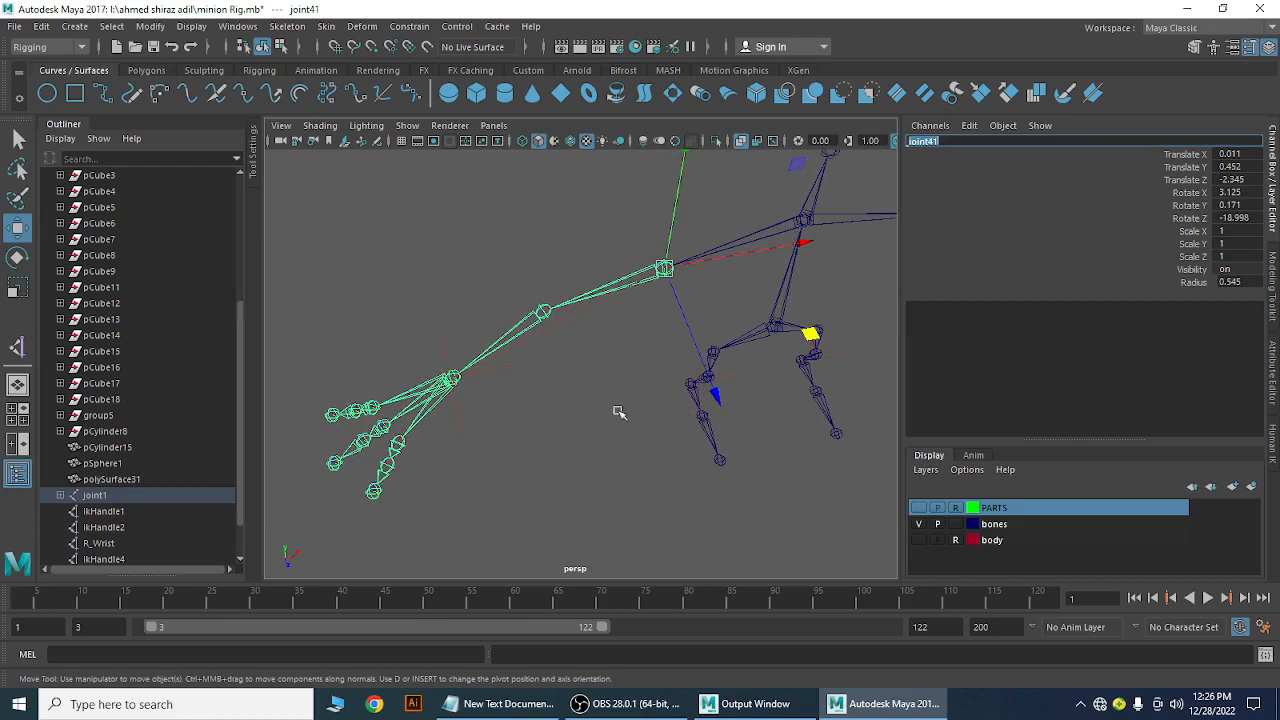
key("BackSpace")
type("L_Shoulder")
key("Return")
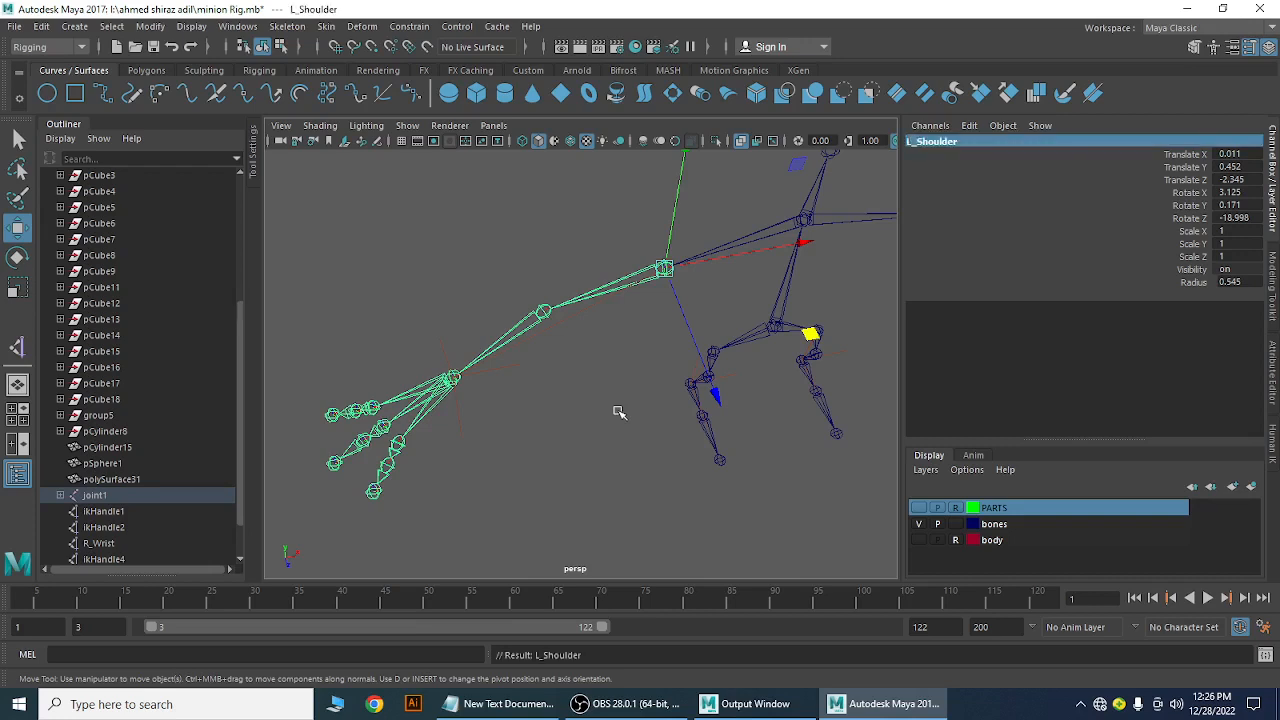
Rename this arm's elbow joint to L_Elbow
left_click(542, 312)
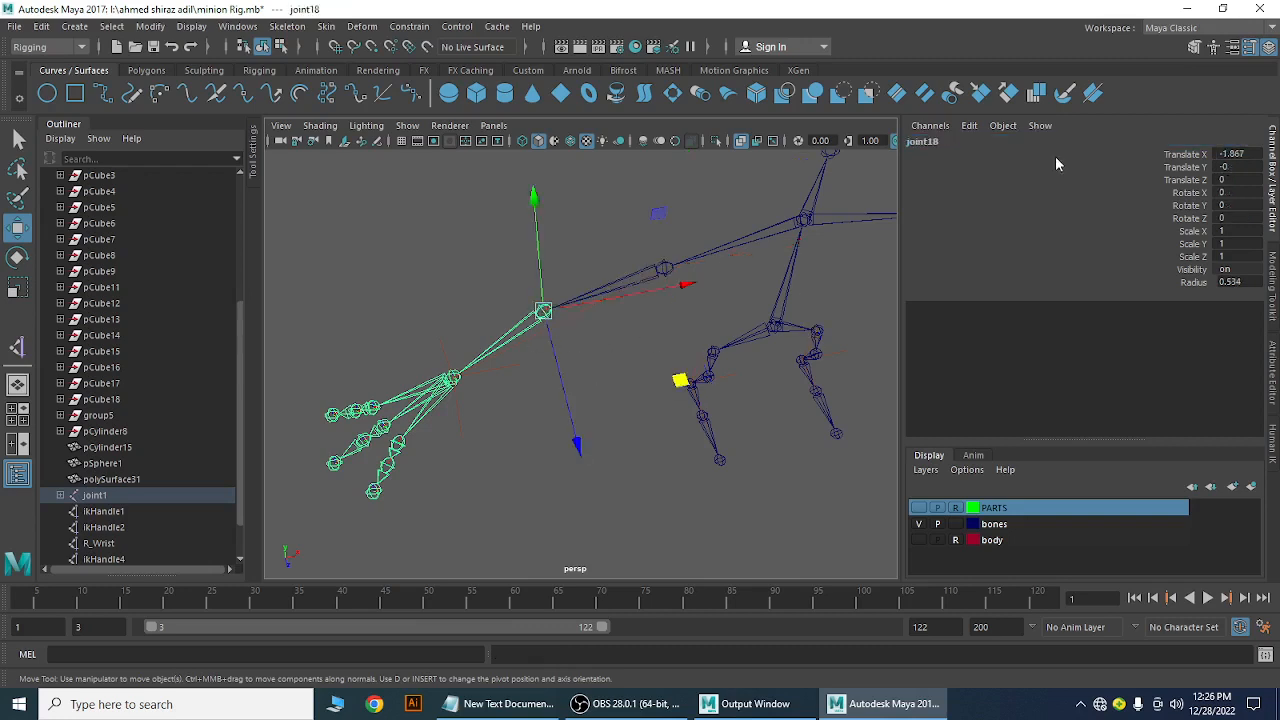
double_click(946, 141)
key("BackSpace")
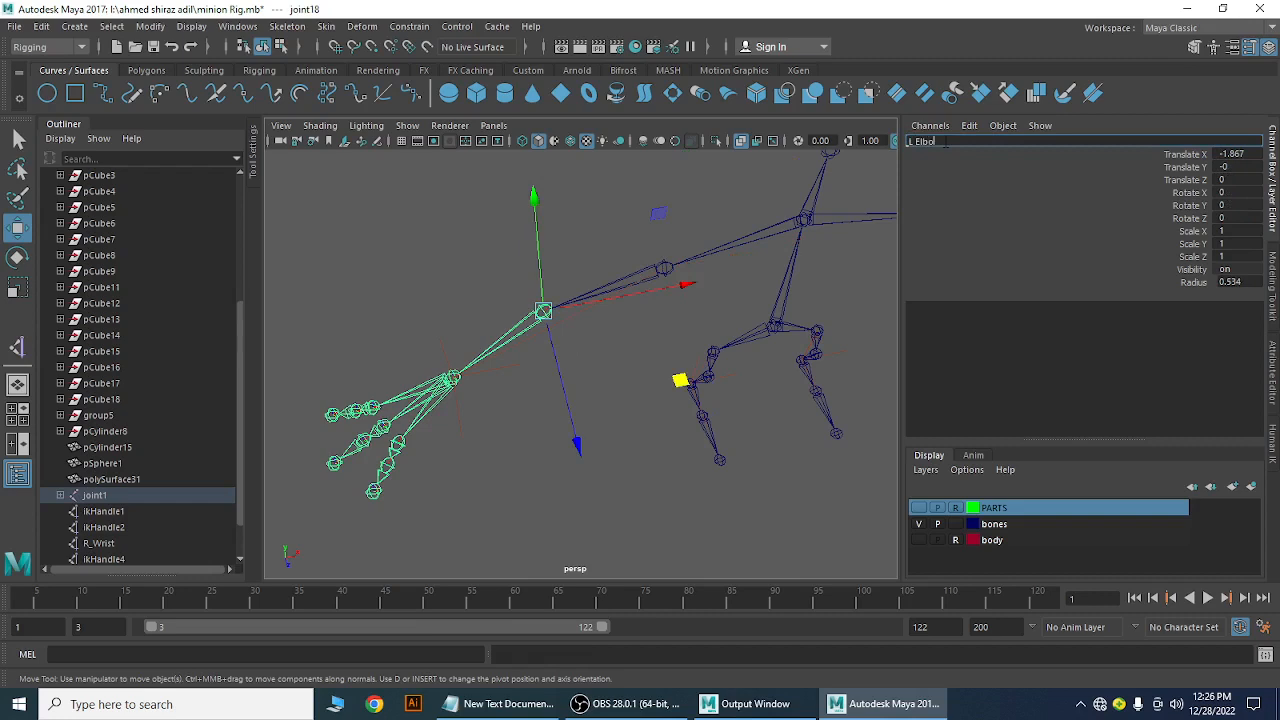
type("L_Elbow")
key("Return")
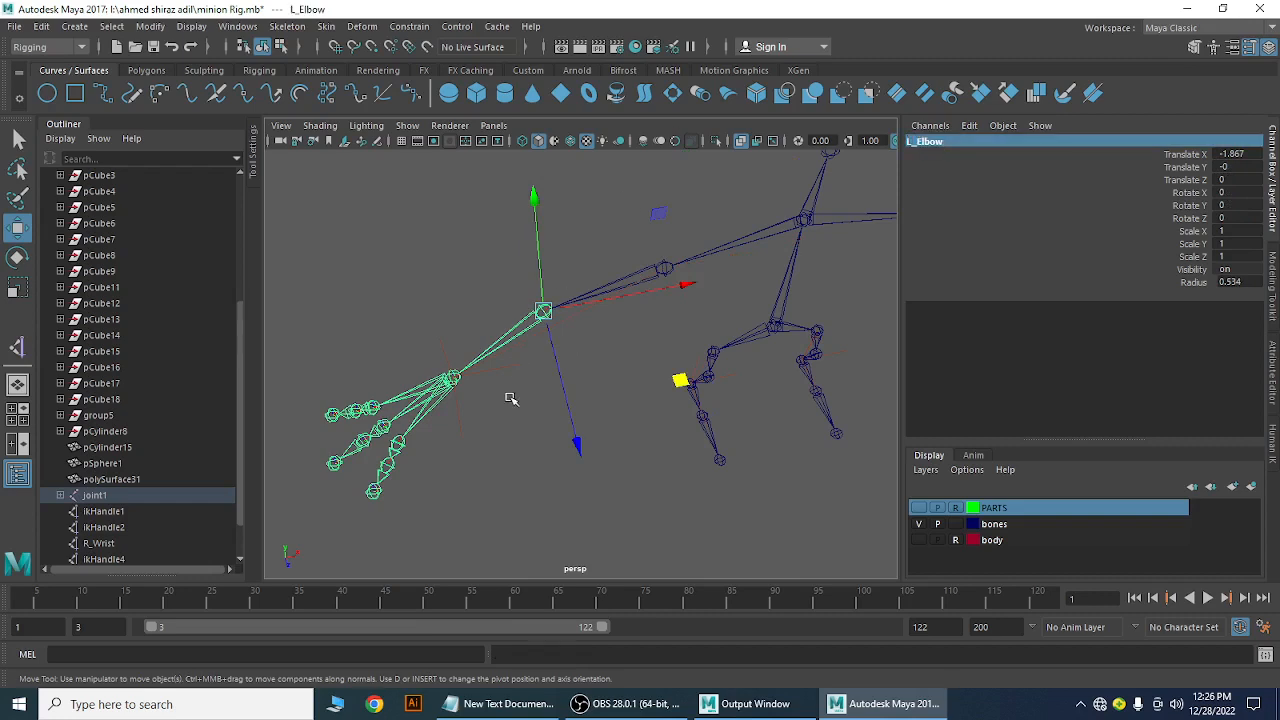
Rename the wrist joint joint19 to L_Wrist
left_click(505, 392)
left_click(455, 381)
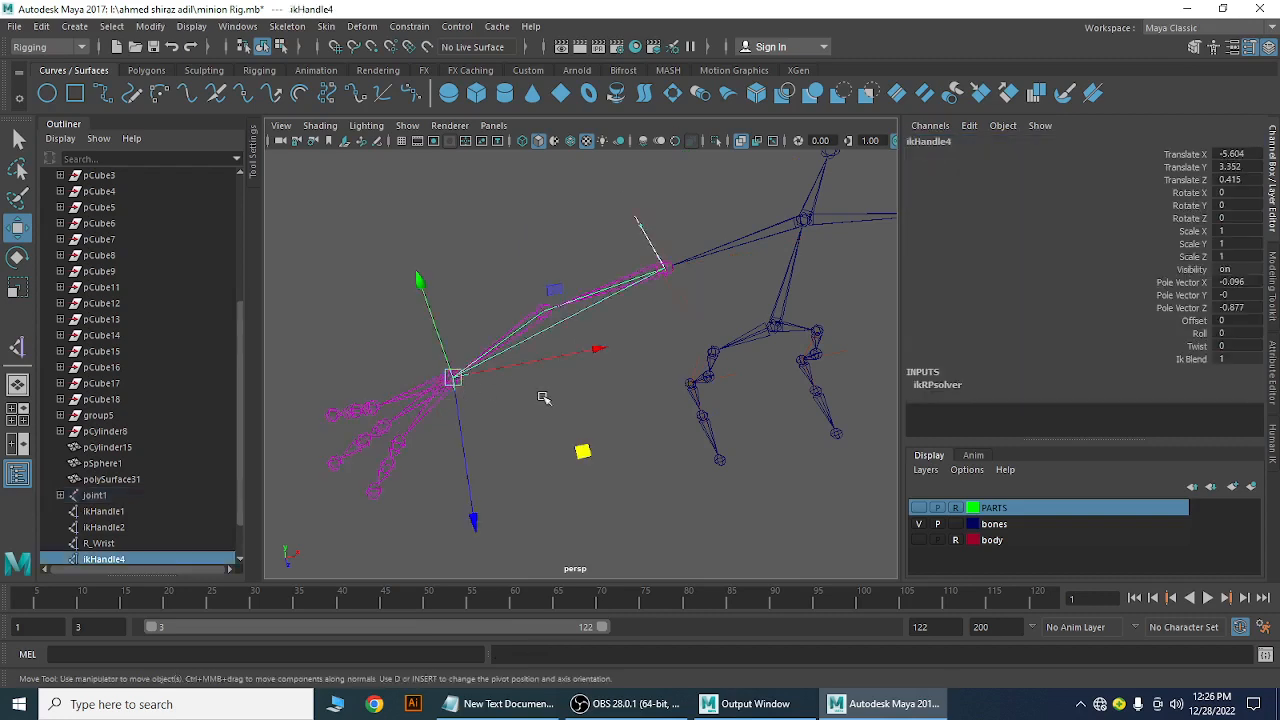
double_click(926, 142)
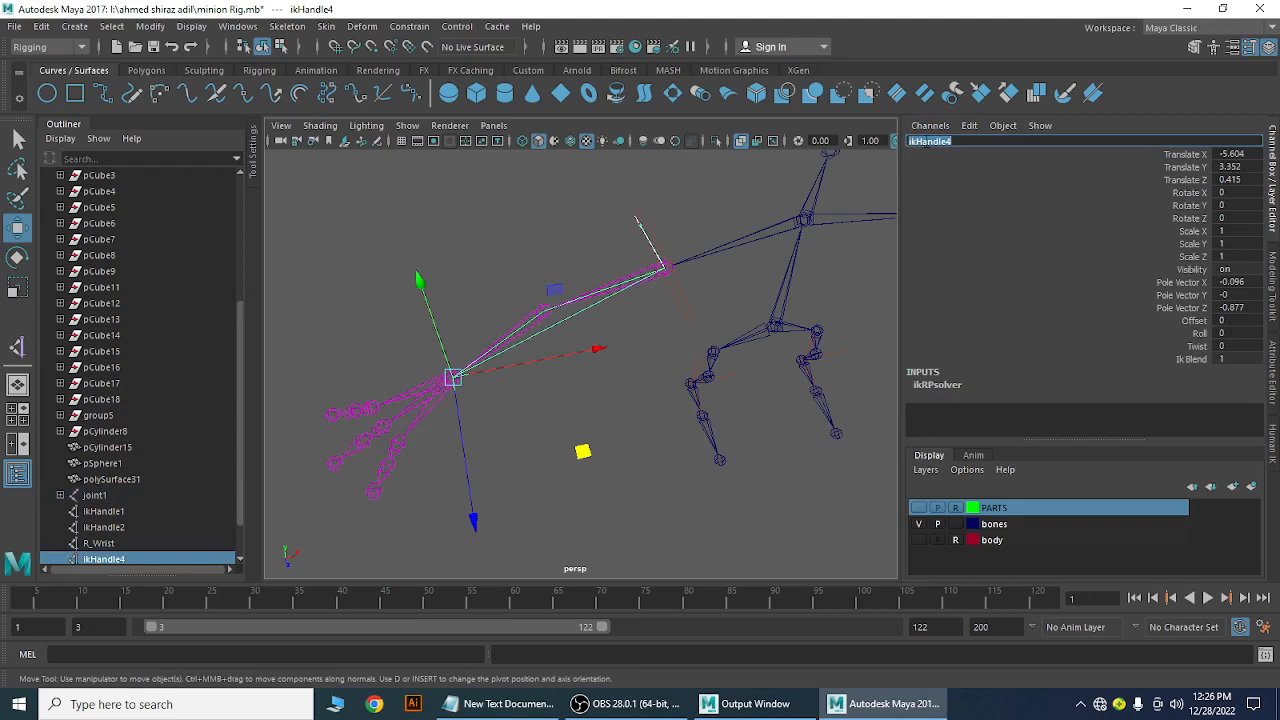
left_click(603, 387)
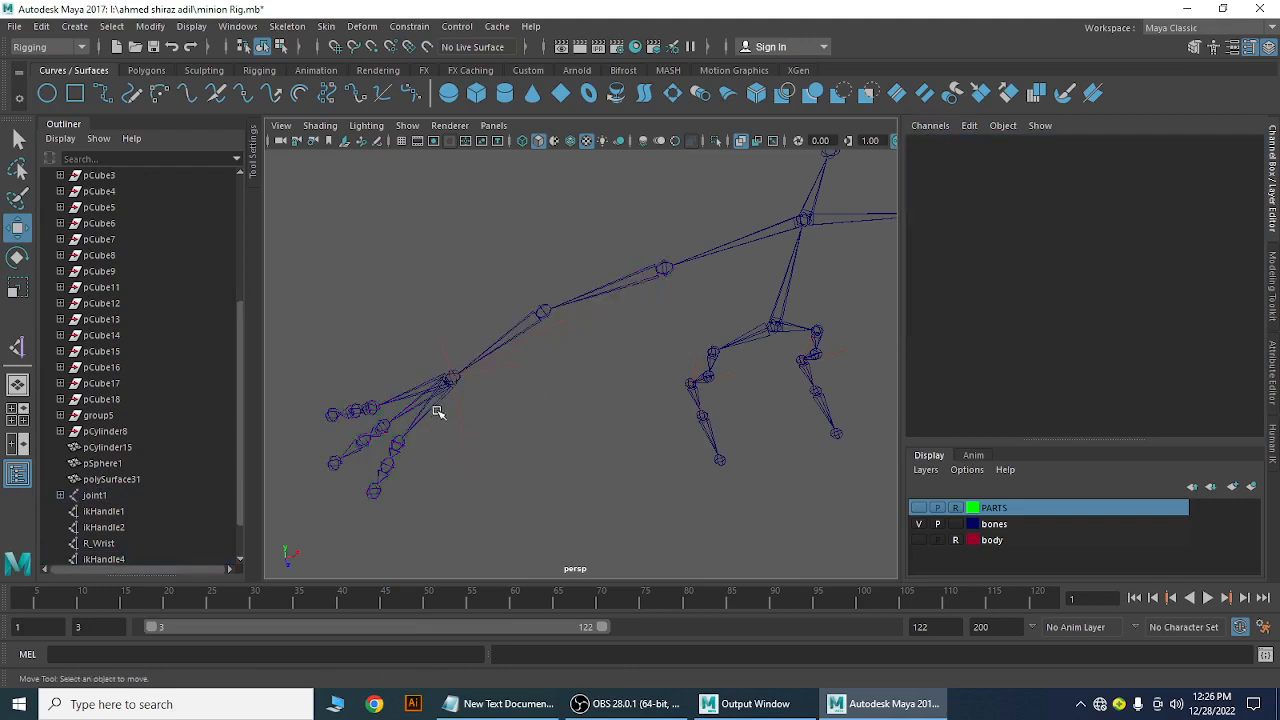
left_click(446, 380)
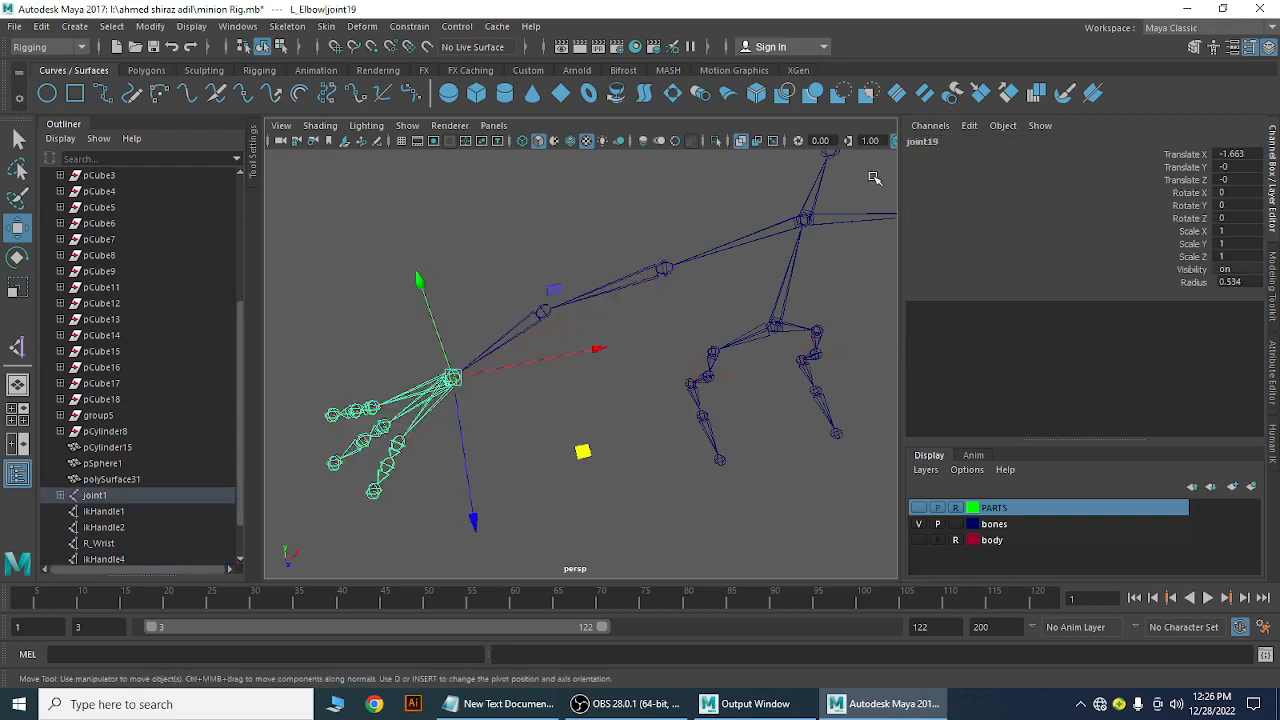
left_click(936, 143)
left_click(936, 143)
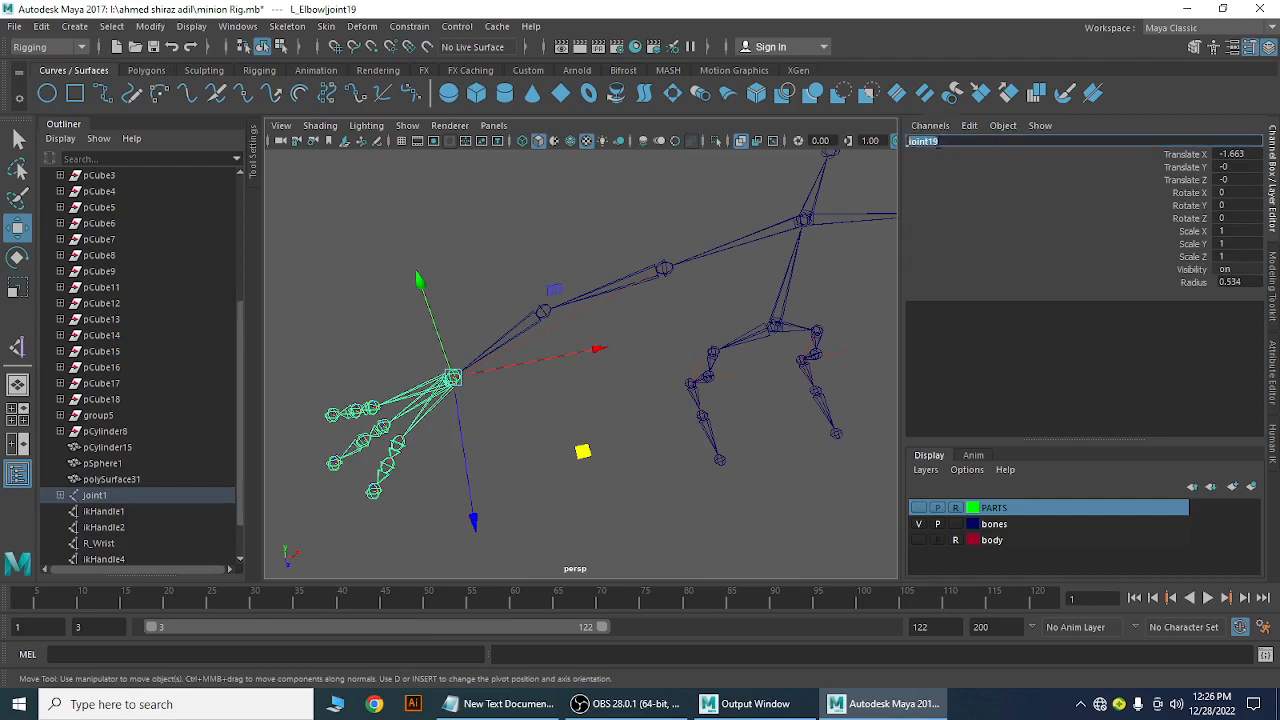
type("L_Wrist")
key("Return")
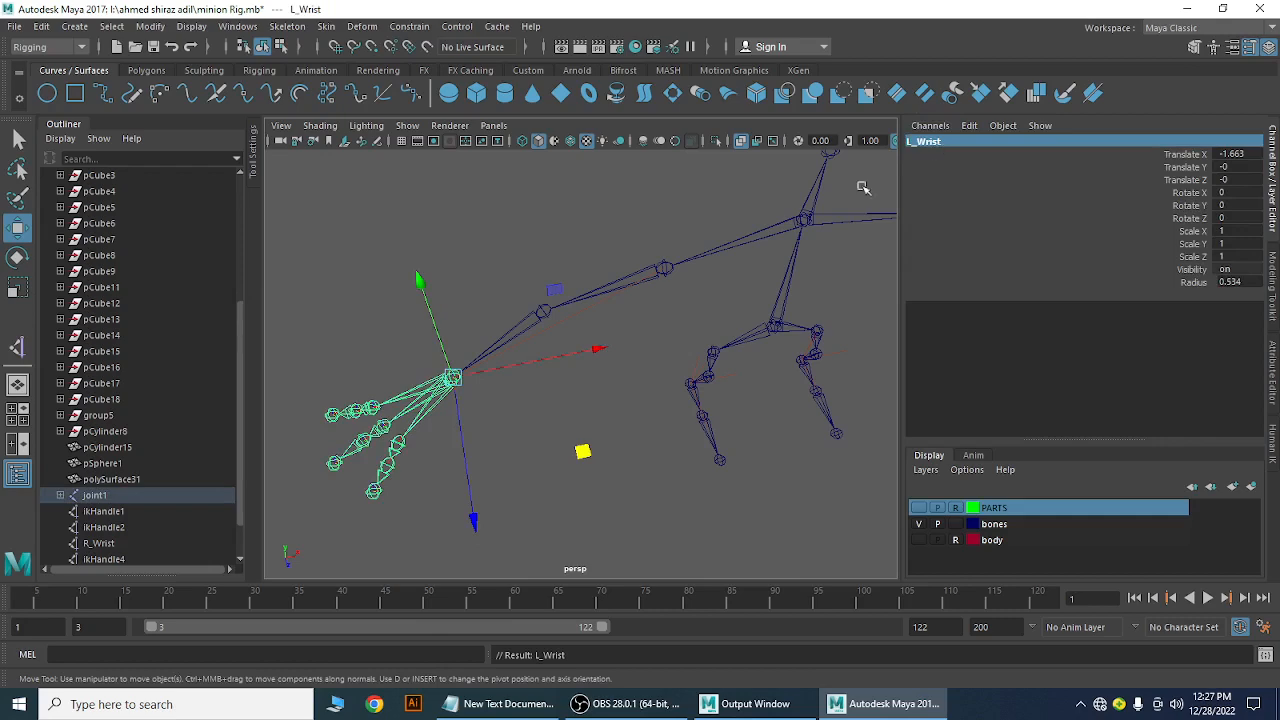
left_click(575, 258)
Rename the right hip joint joint6 to R_Hip
left_click_drag(783, 420, 580, 358, "alt")
middle_click_drag(580, 358, 640, 274, "alt")
right_click_drag(640, 274, 785, 352, "alt")
middle_click_drag(779, 332, 677, 397, "alt")
left_click_drag(677, 397, 702, 400, "alt")
left_click(753, 288)
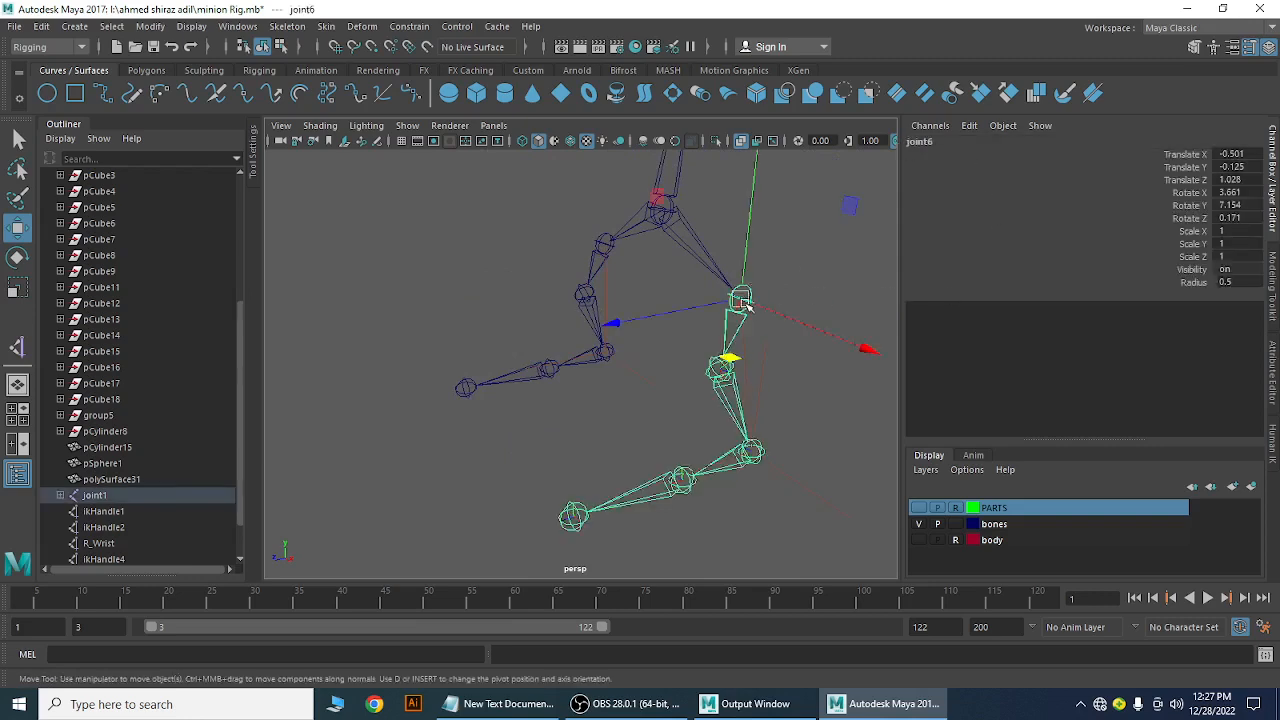
left_click(920, 141)
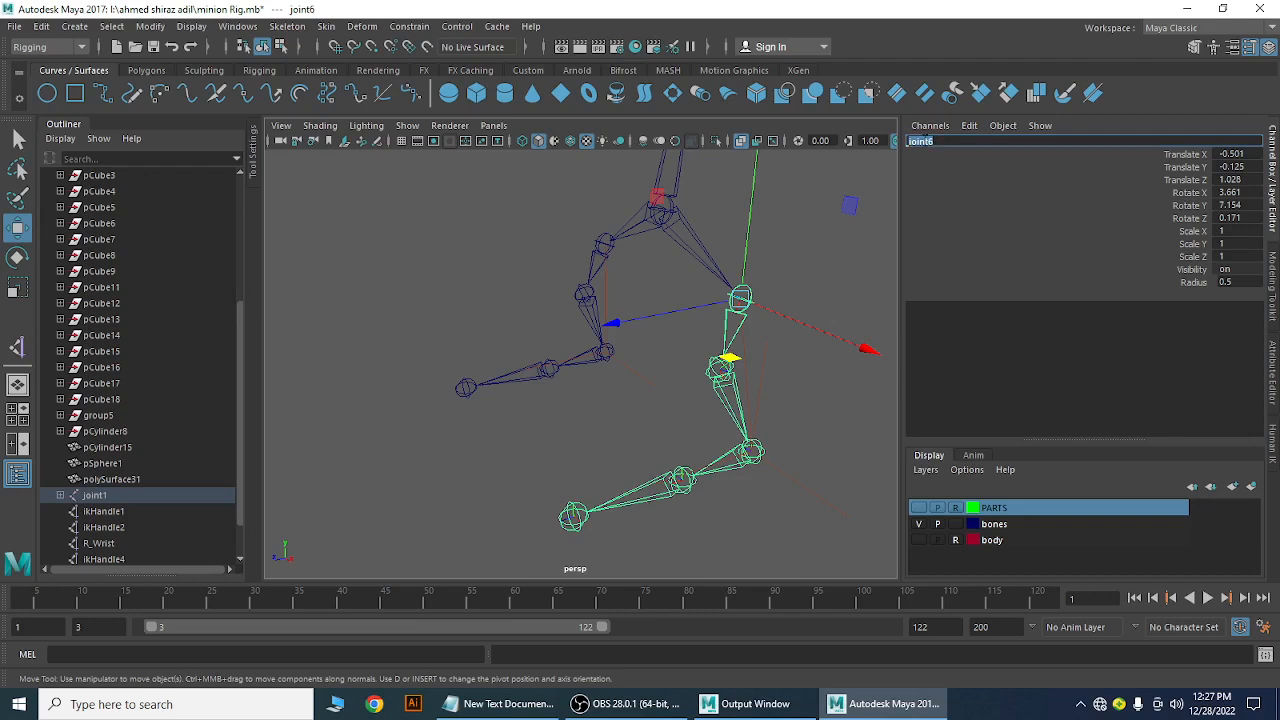
type("_Hip")
key("Return")
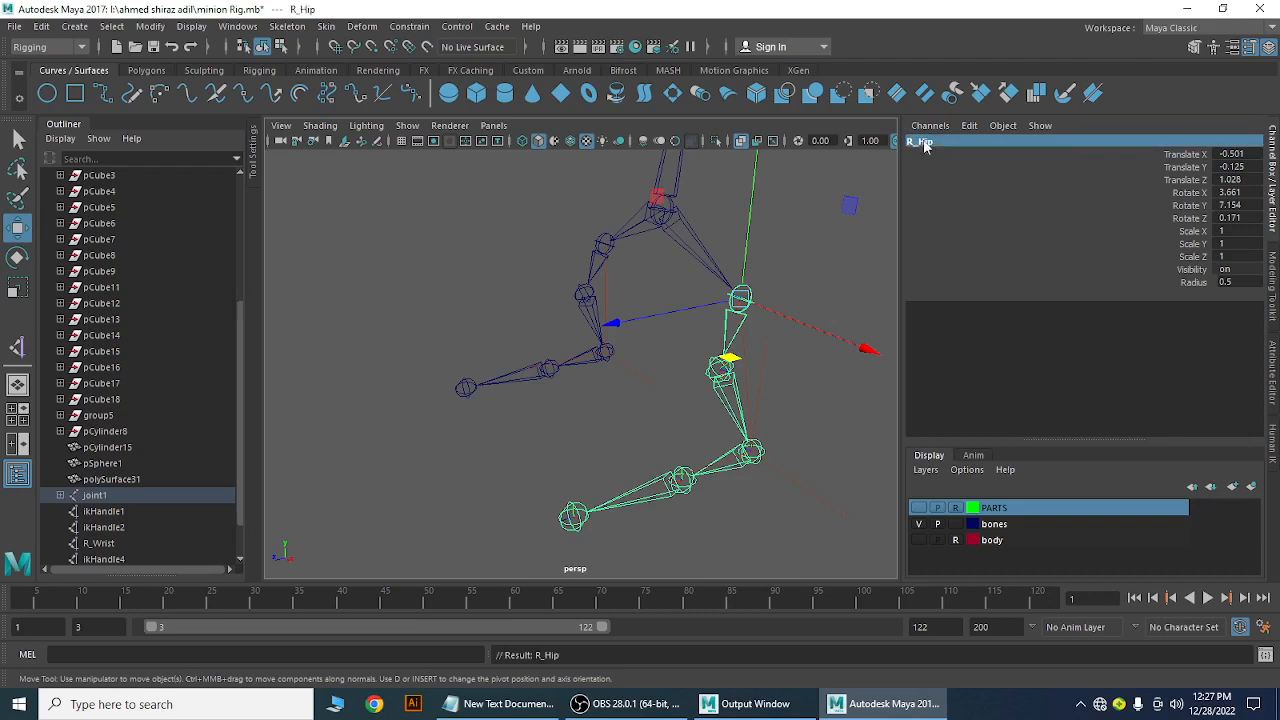
Rename the knee joint joint7 to R_Knee
key("Up")
key("Down")
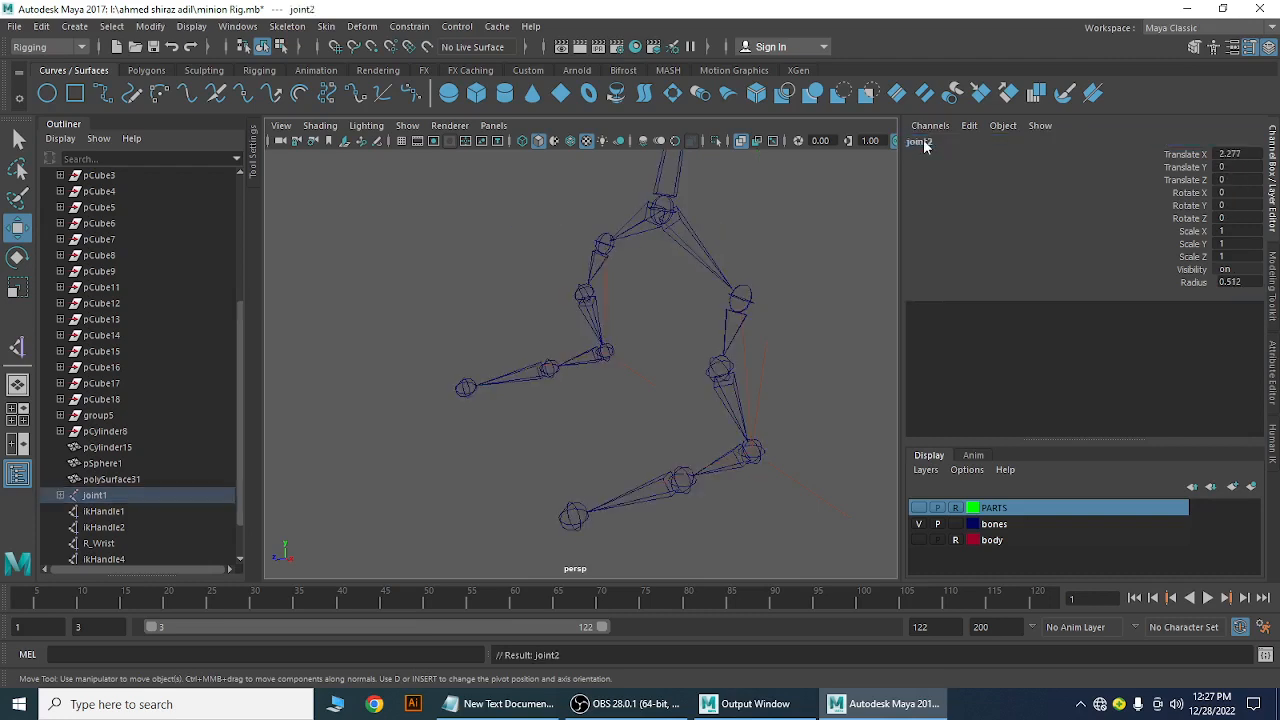
left_click(752, 296)
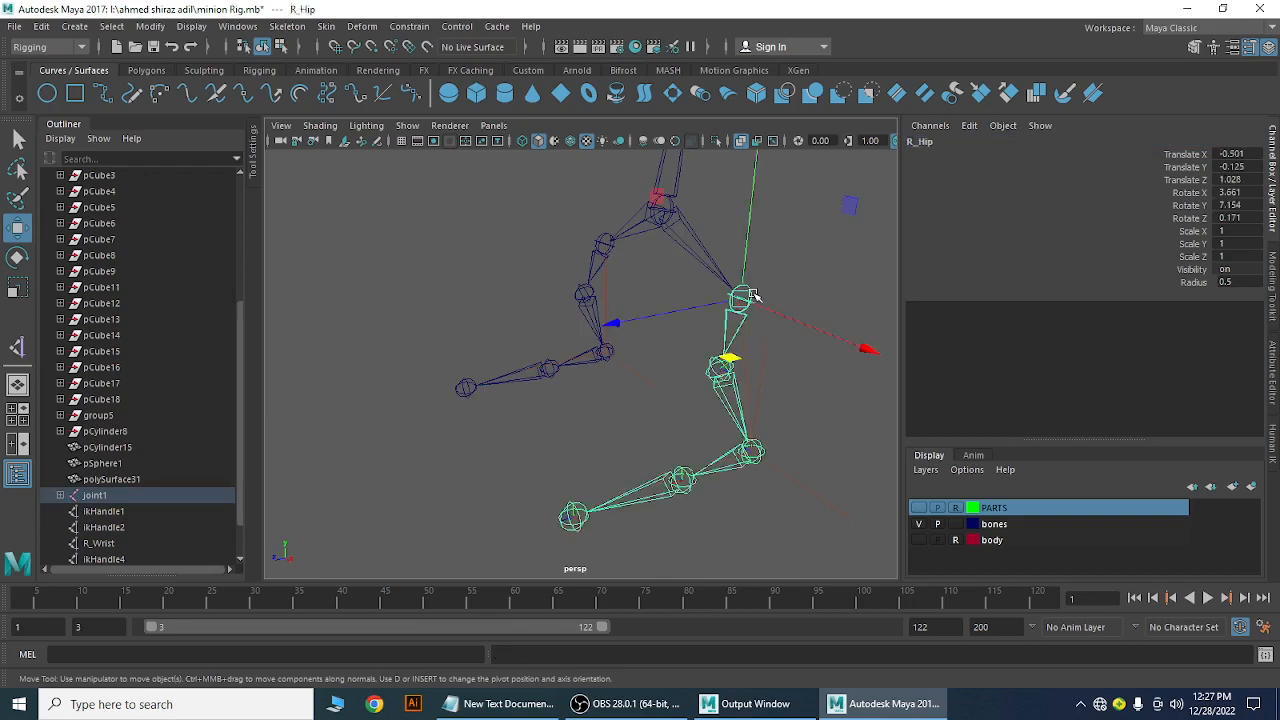
key("Down")
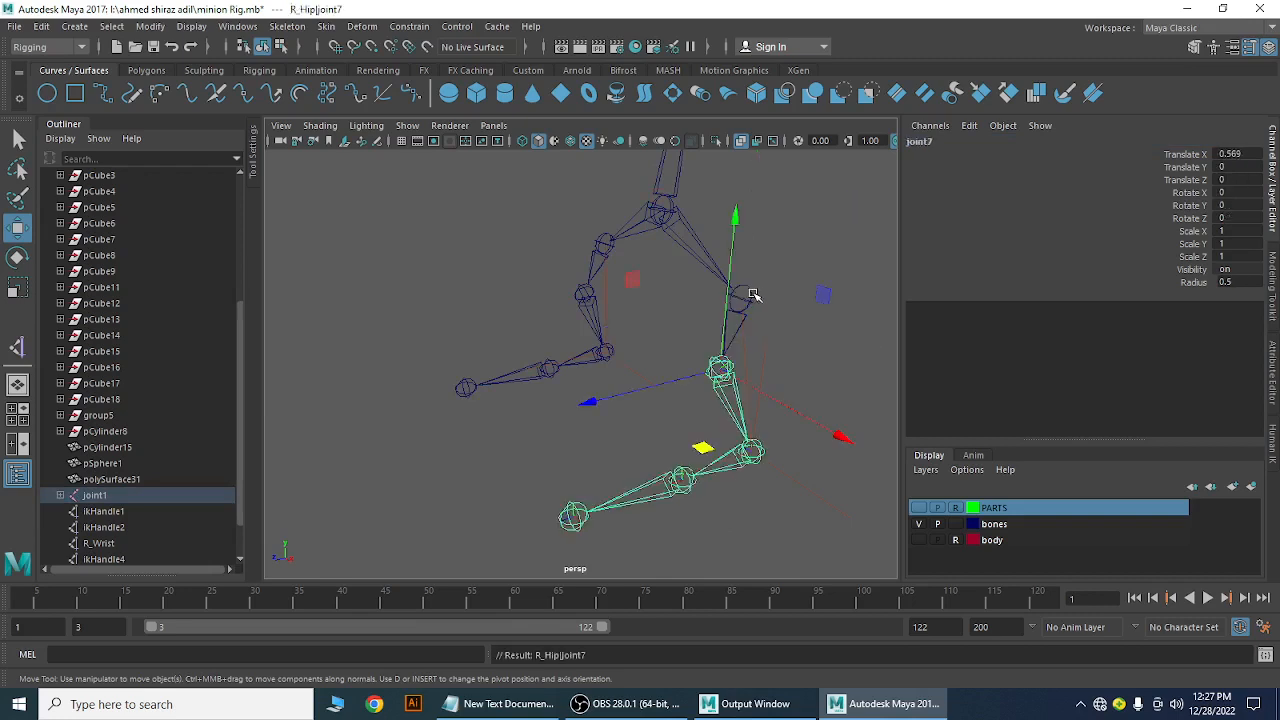
left_click(931, 145)
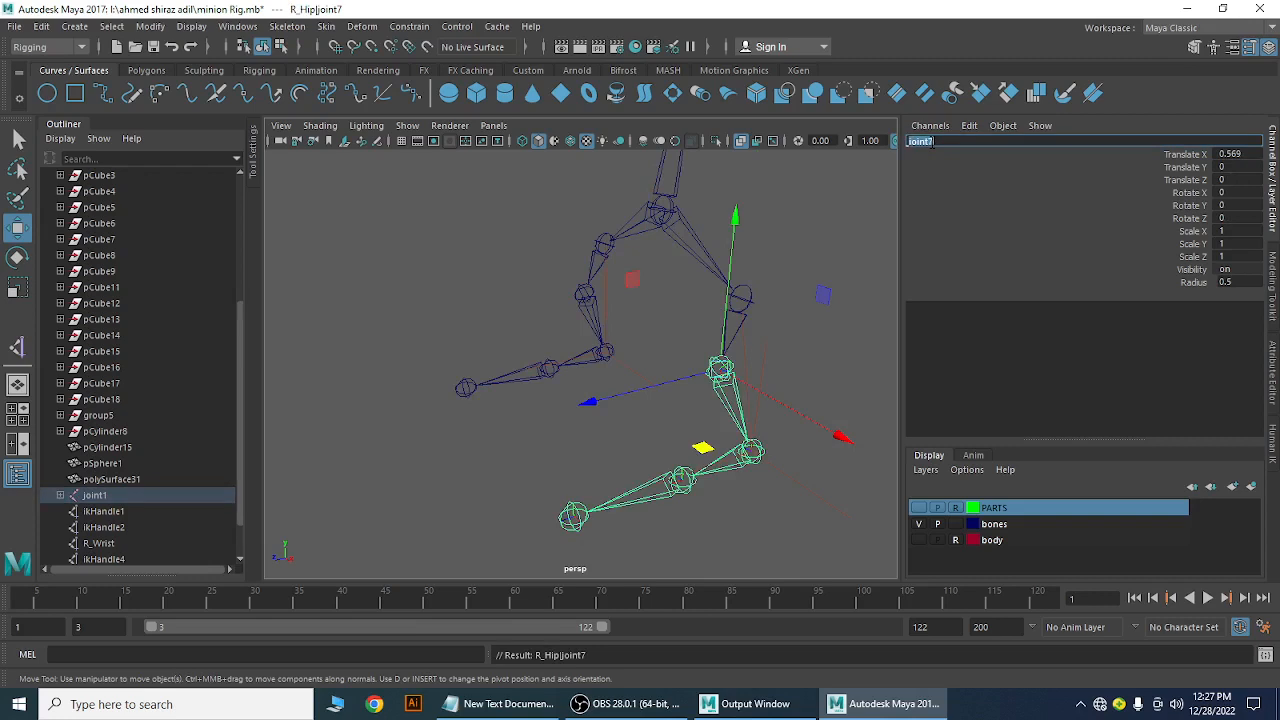
type("R_Knee")
key("Return")
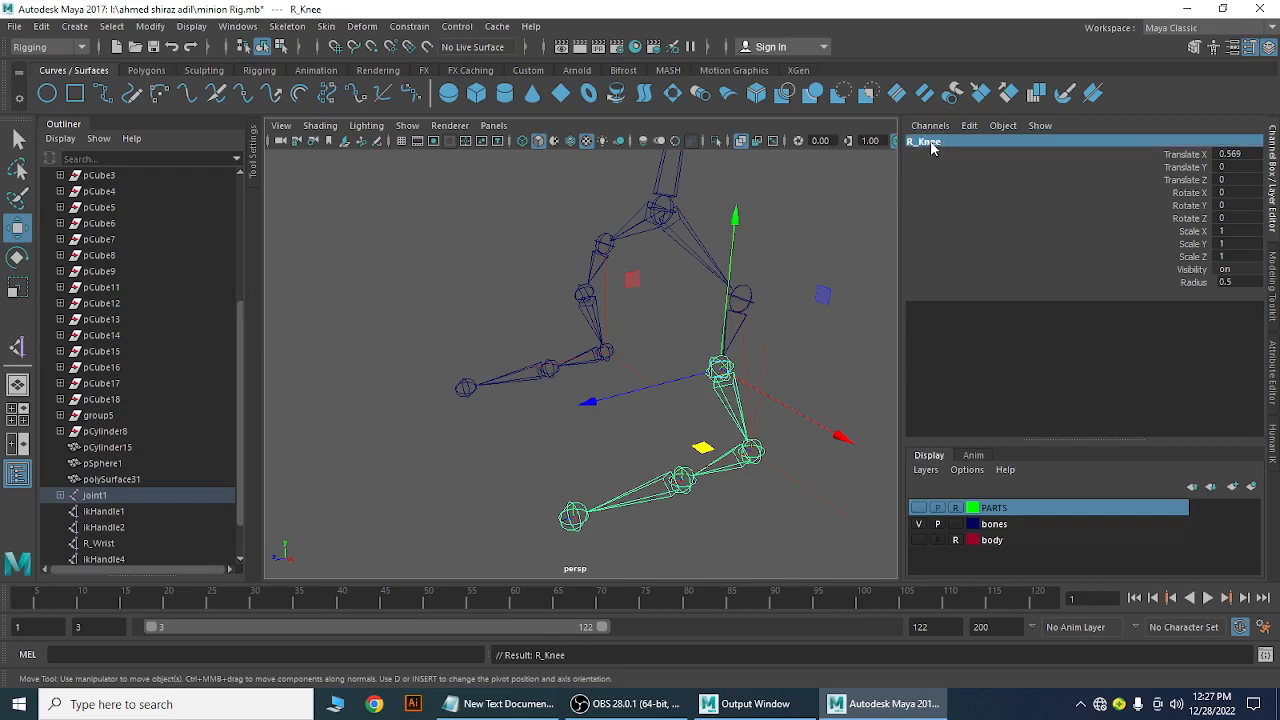
Rename the ankle joint joint8 to R_Ankle
key("Down")
double_click(928, 143)
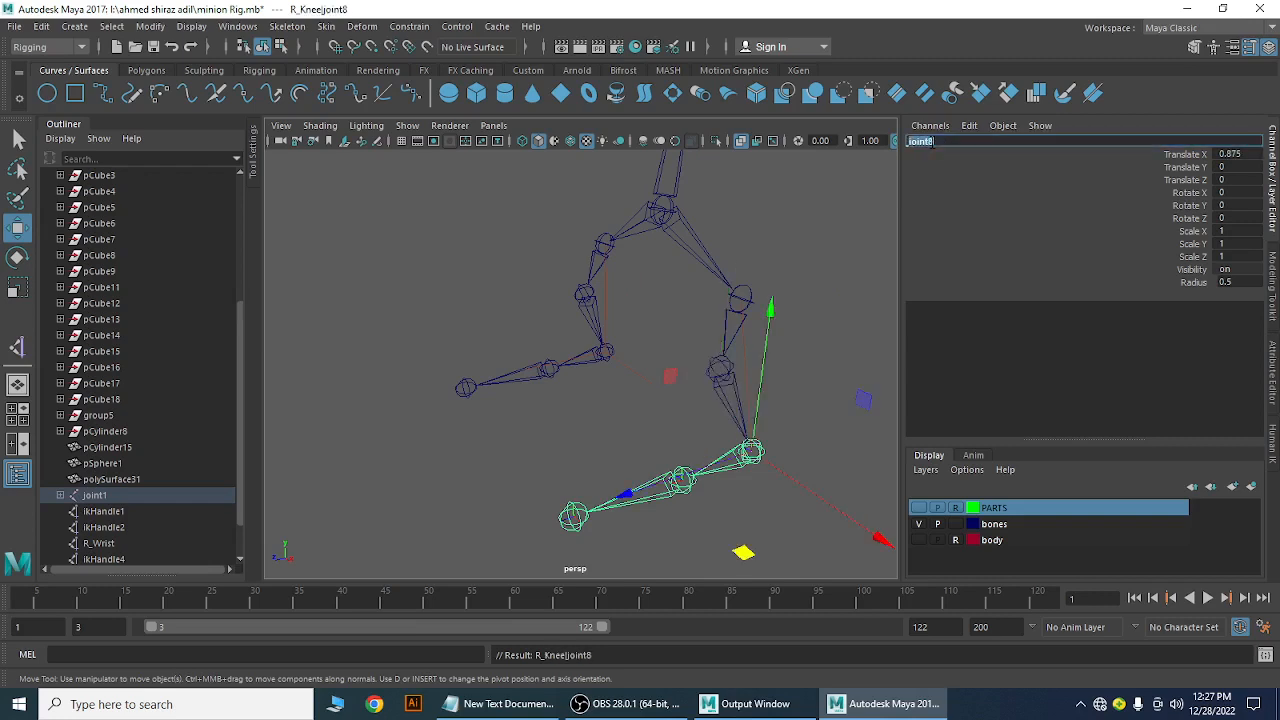
type("R_Ankle")
key("Return")
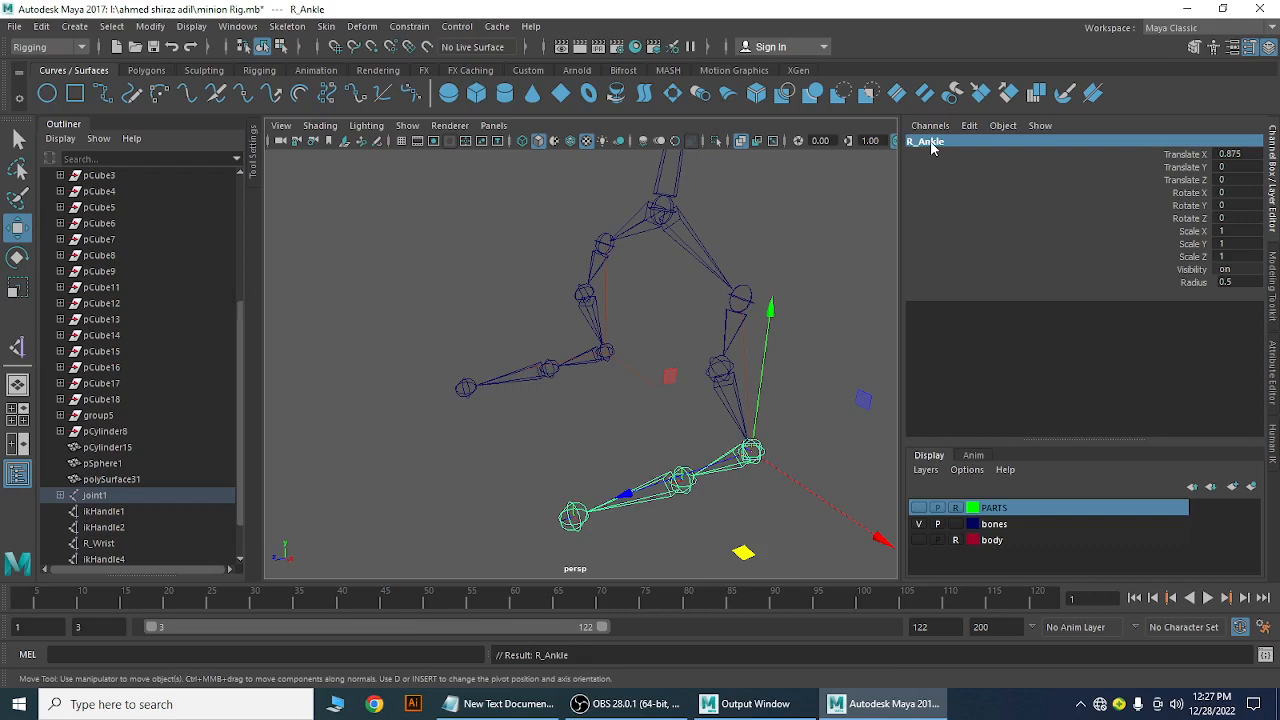
Rename the foot and toe joints R_Foot and R_Toe, then select joint16 for renaming
key("Down")
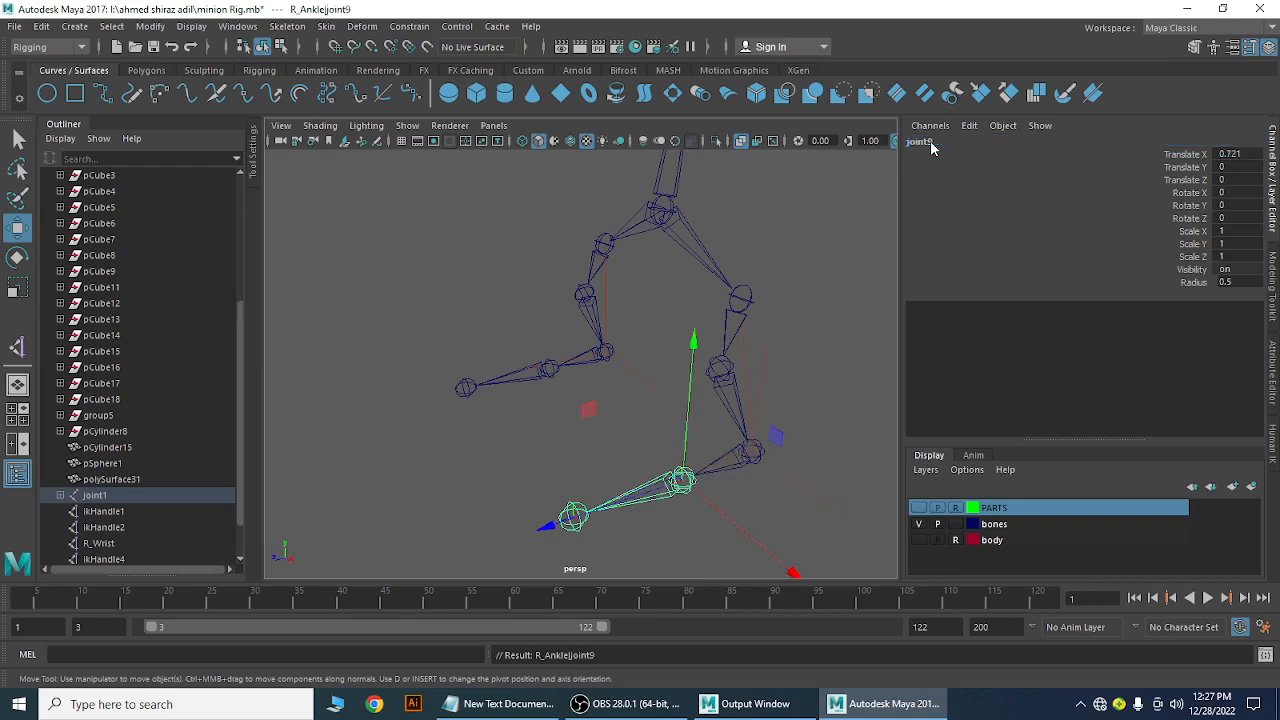
left_click(930, 143)
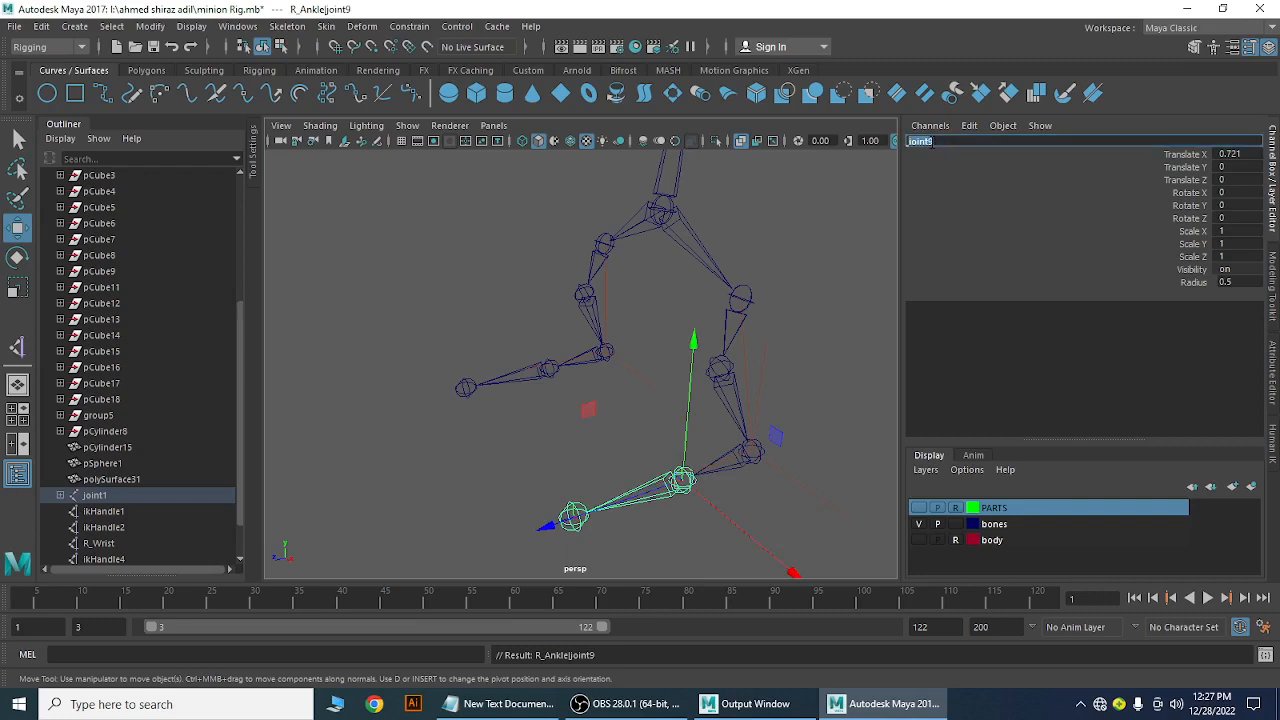
type("R_Foot")
key("Return")
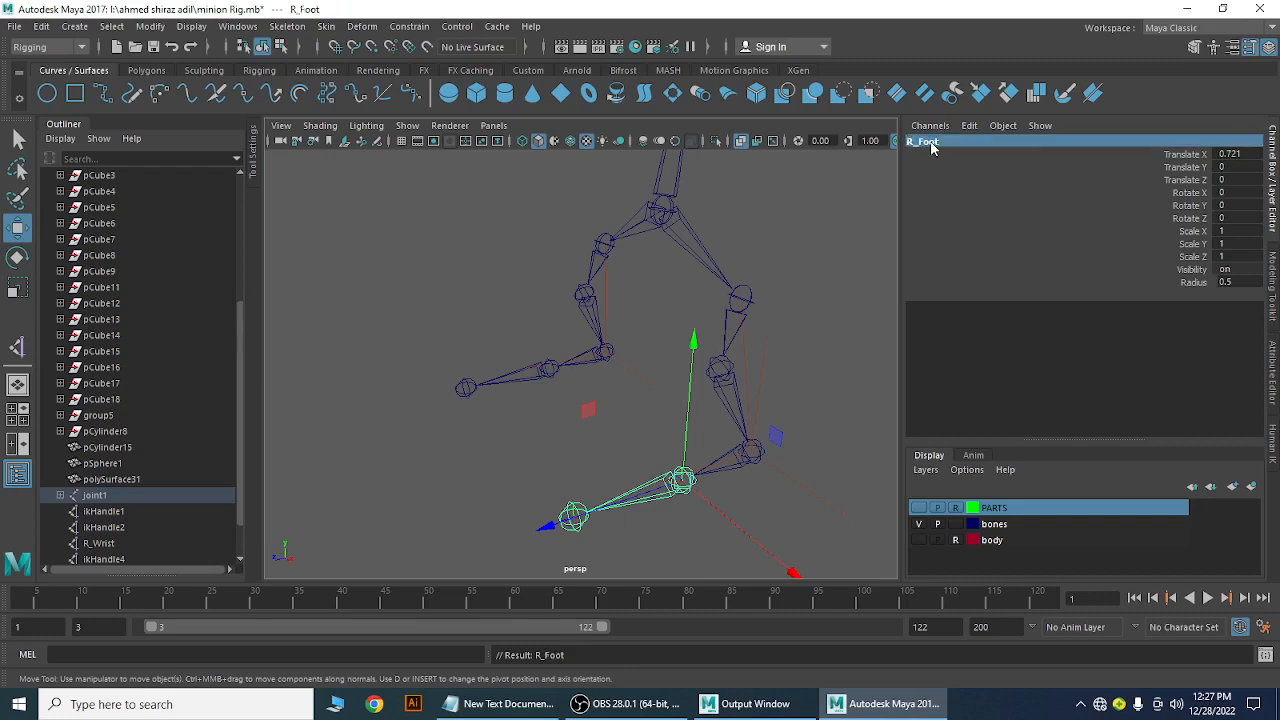
key("Down")
left_click(925, 142)
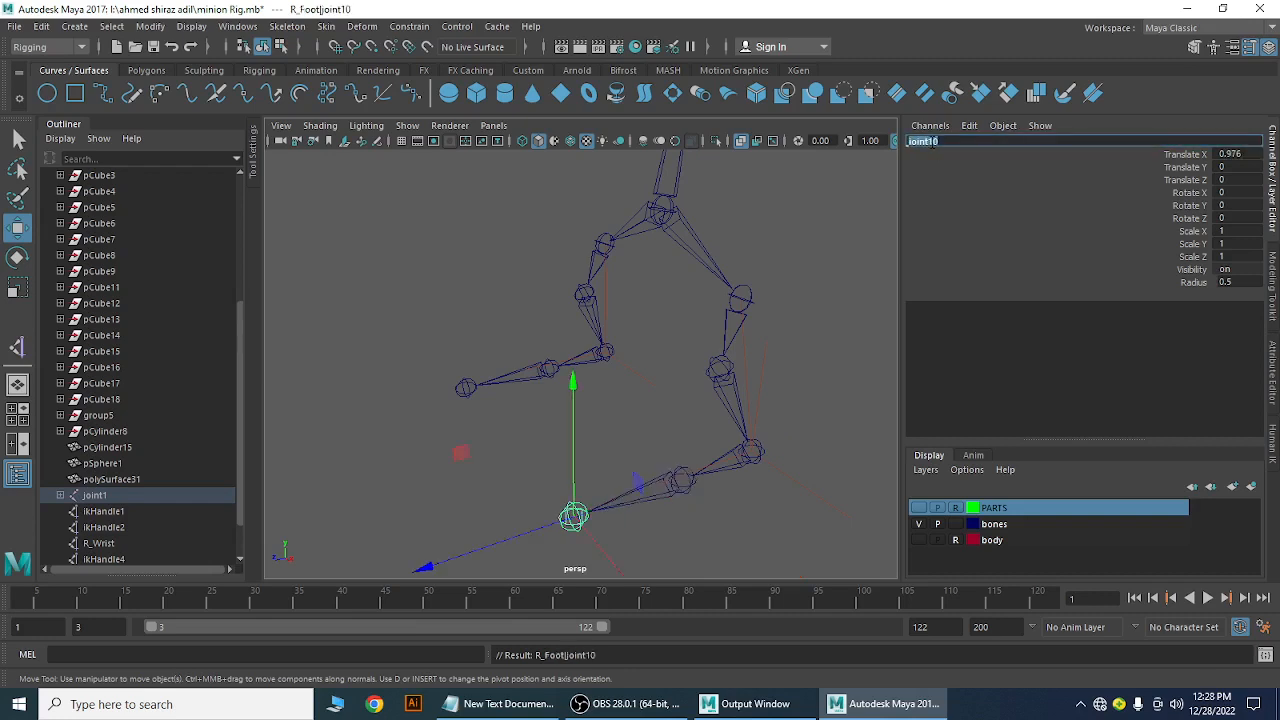
type("R_Toe")
key("Return")
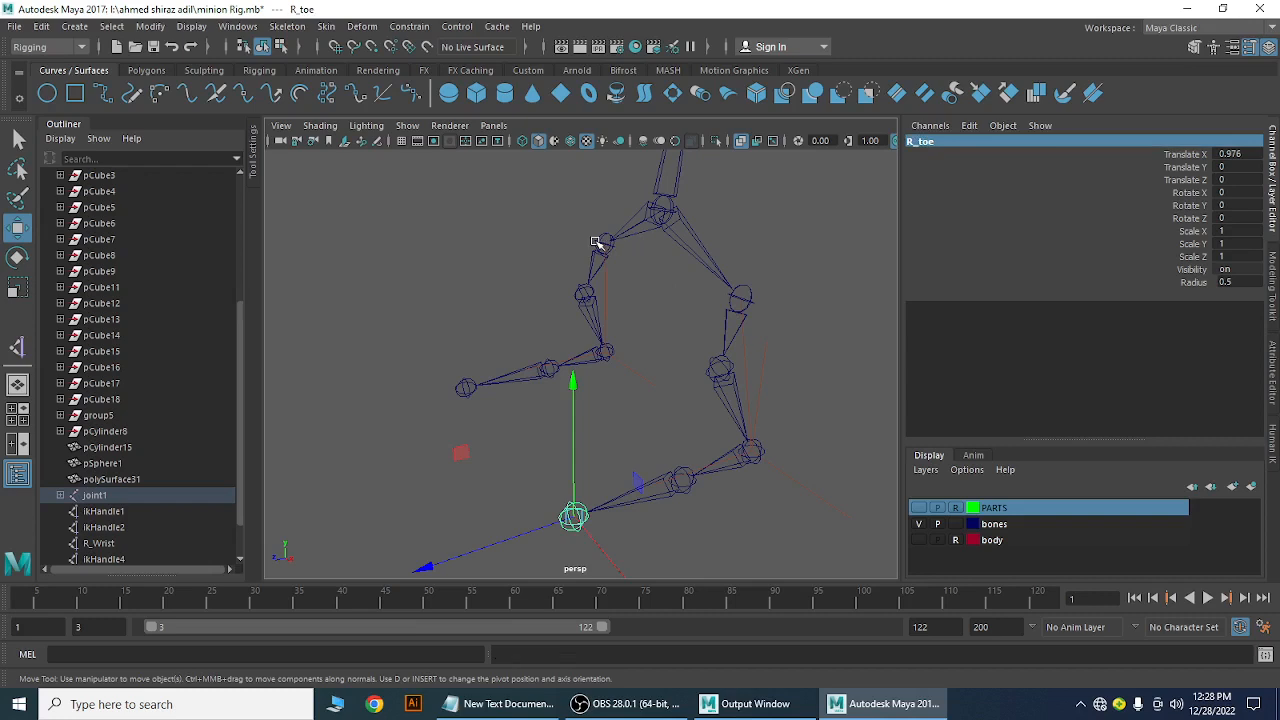
left_click(600, 242)
double_click(926, 142)
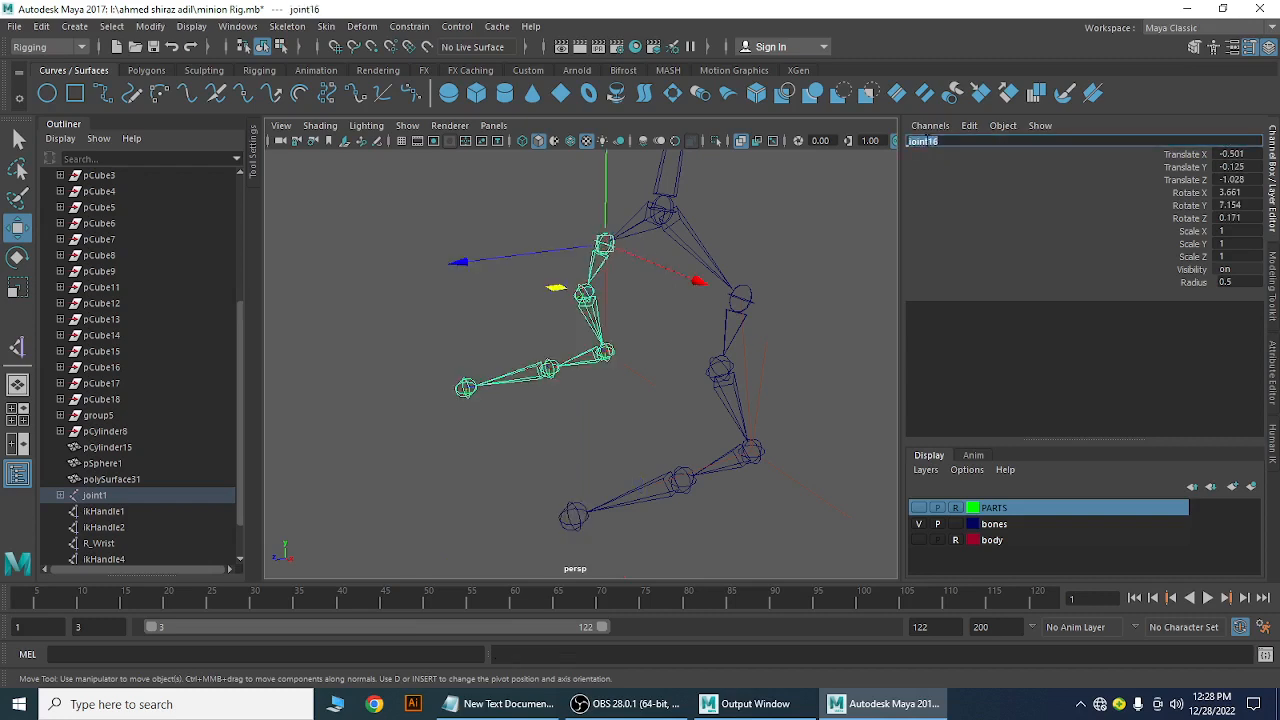
Rename joint16 to L_Hip, then the knee and ankle joints to L_Knee and L_ankle
type("L_Hip")
key("Return")
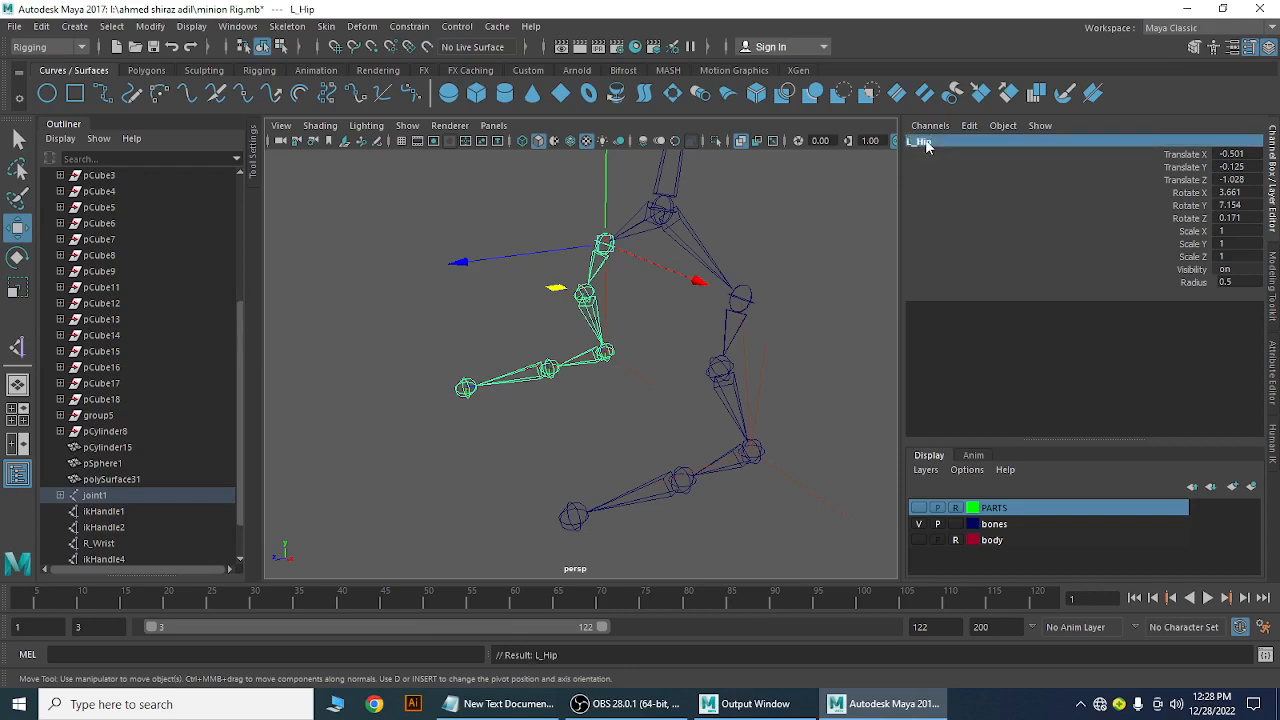
key("Down")
double_click(922, 142)
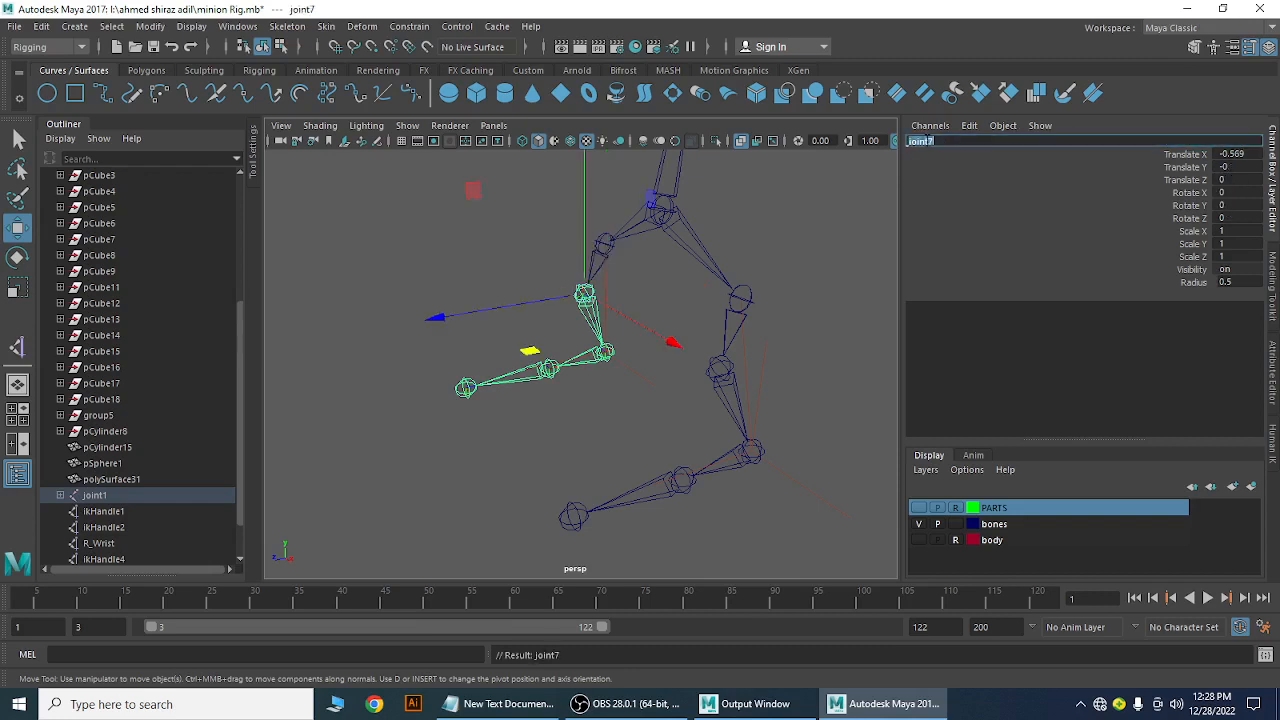
type("L_Knee")
key("Return")
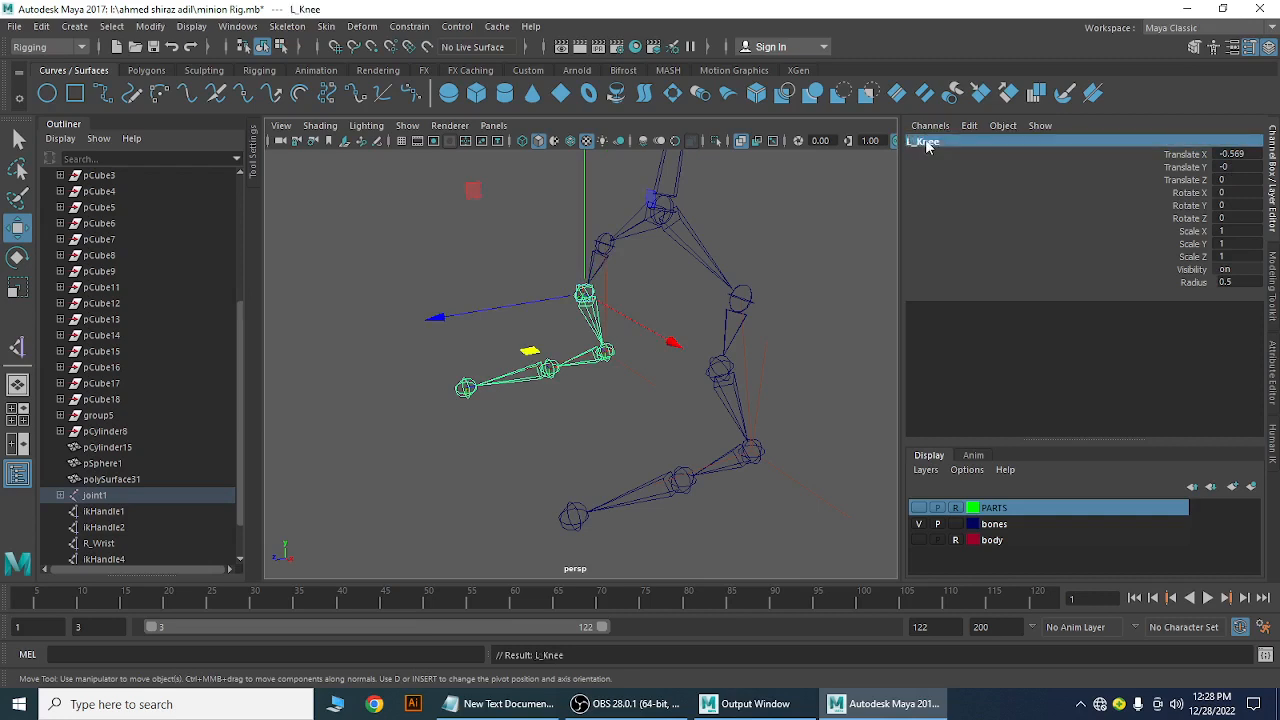
key("Down")
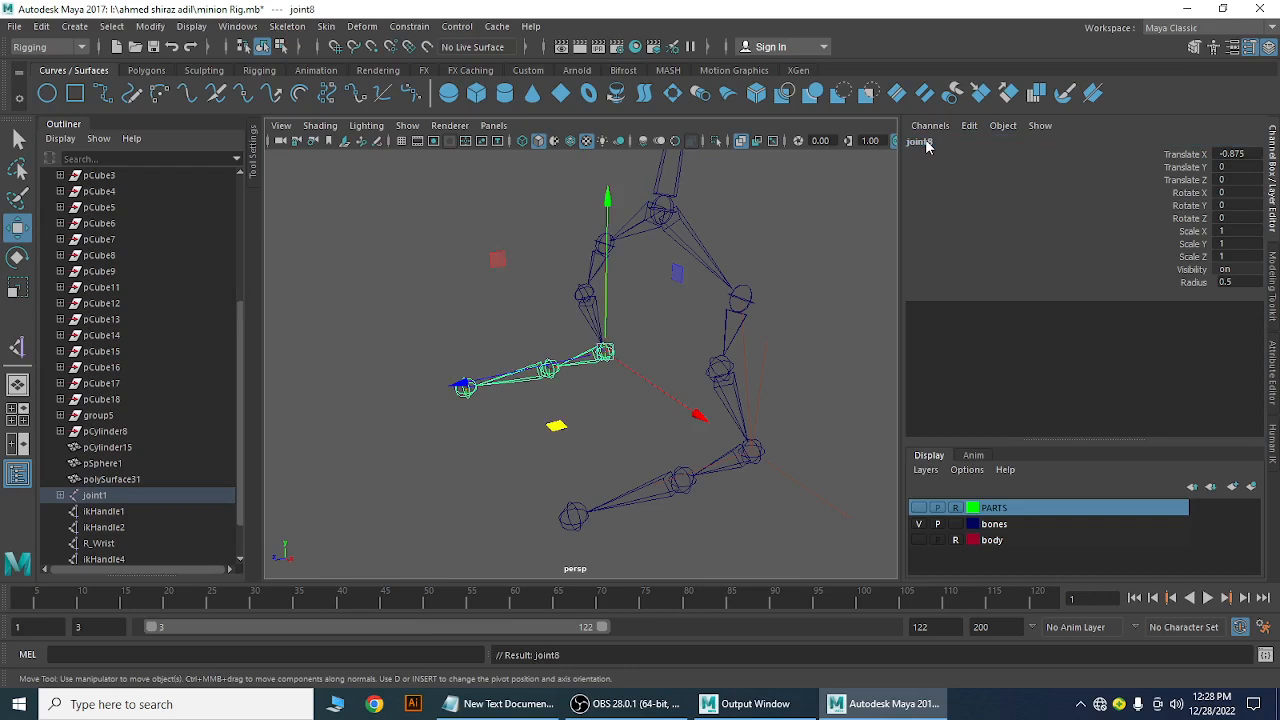
double_click(922, 142)
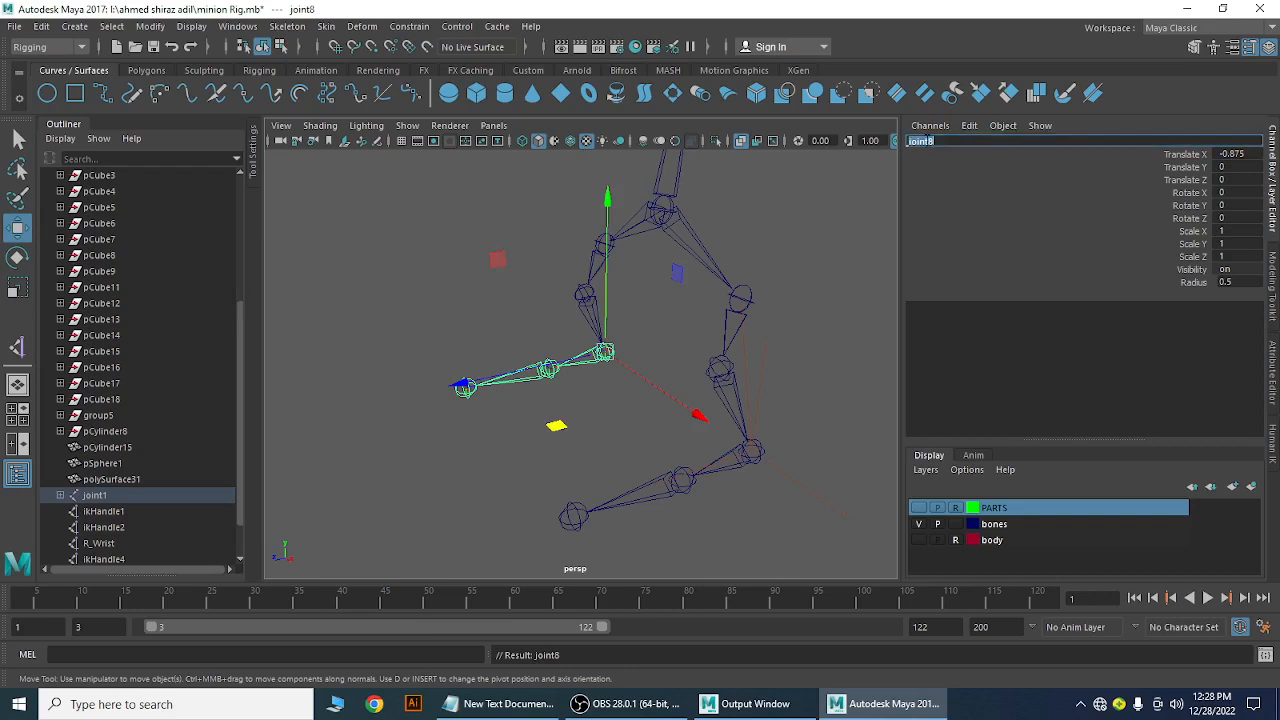
type("L_ankle")
key("Return")
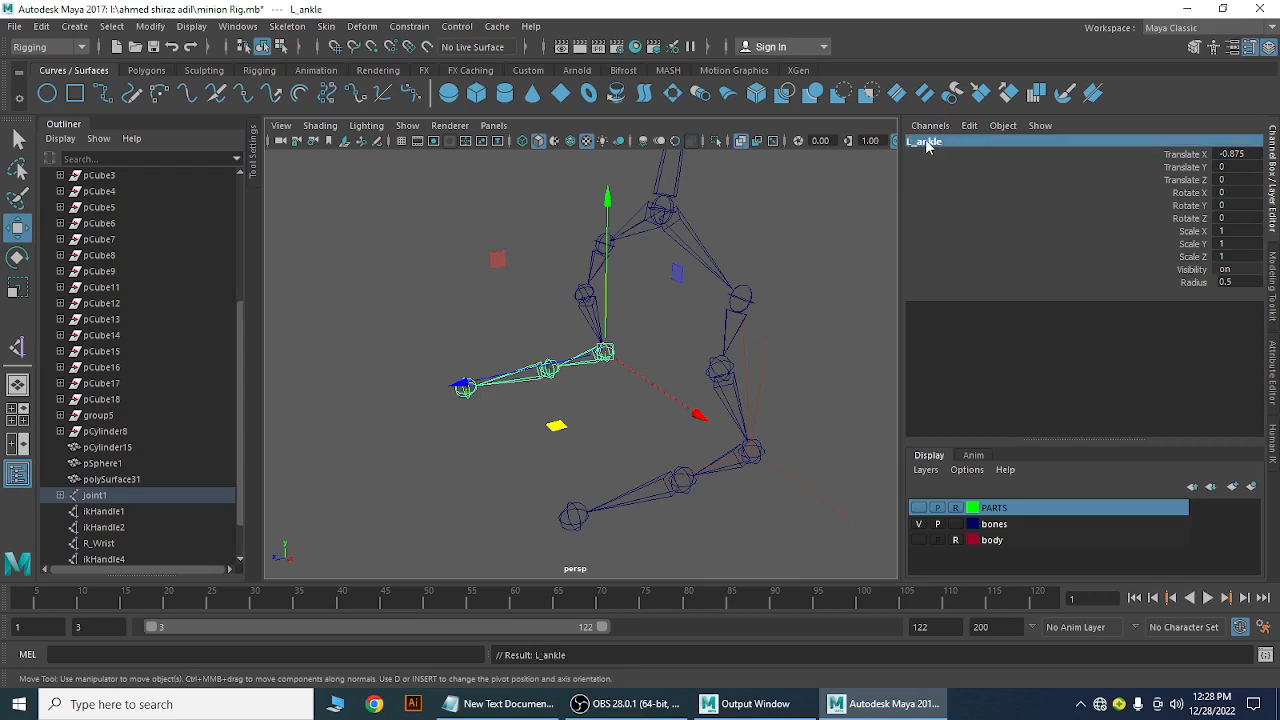
Rename the foot and toe joints to L_Foot and L_Toe
key("Down")
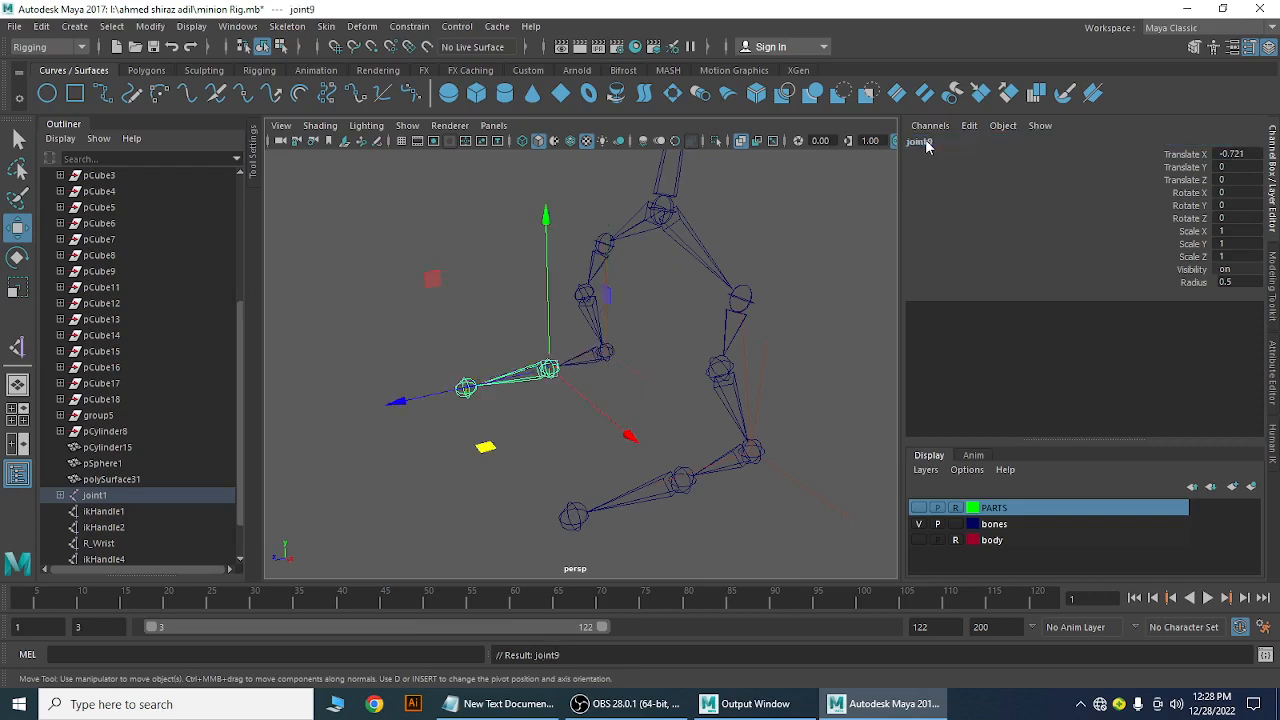
left_click(924, 142)
type("L")
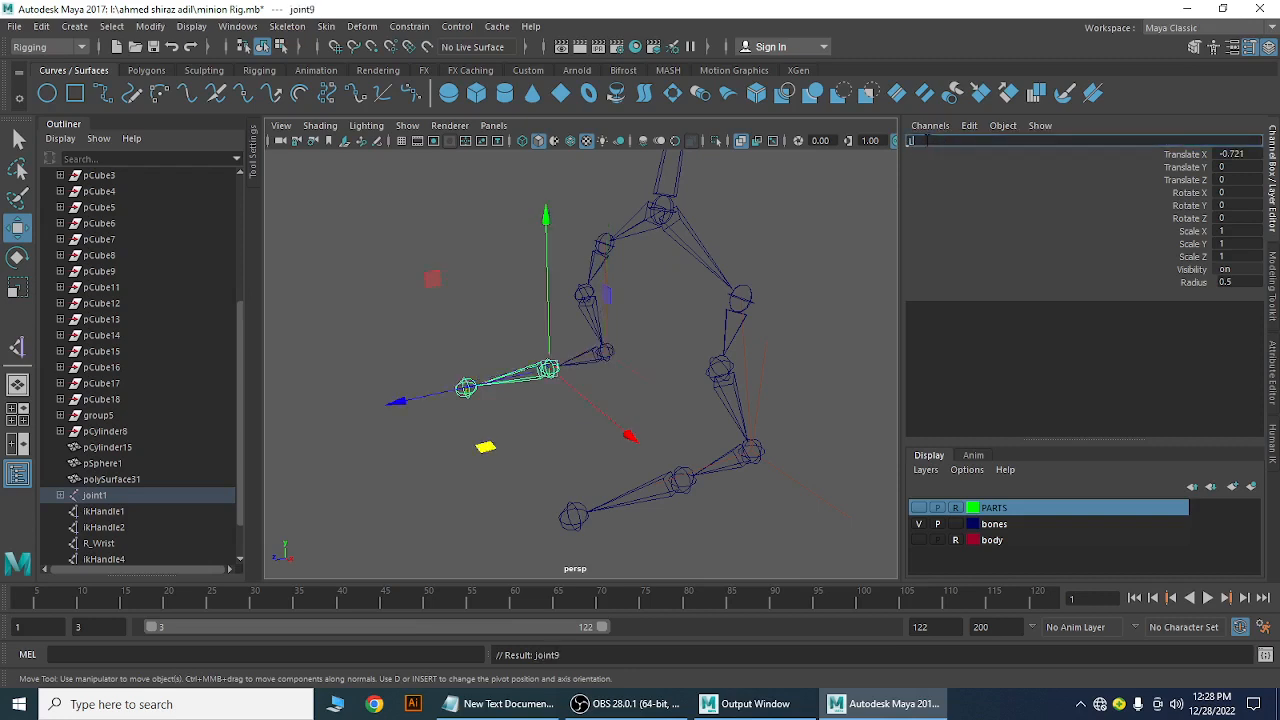
type("_Foot")
key("Return")
key("Down")
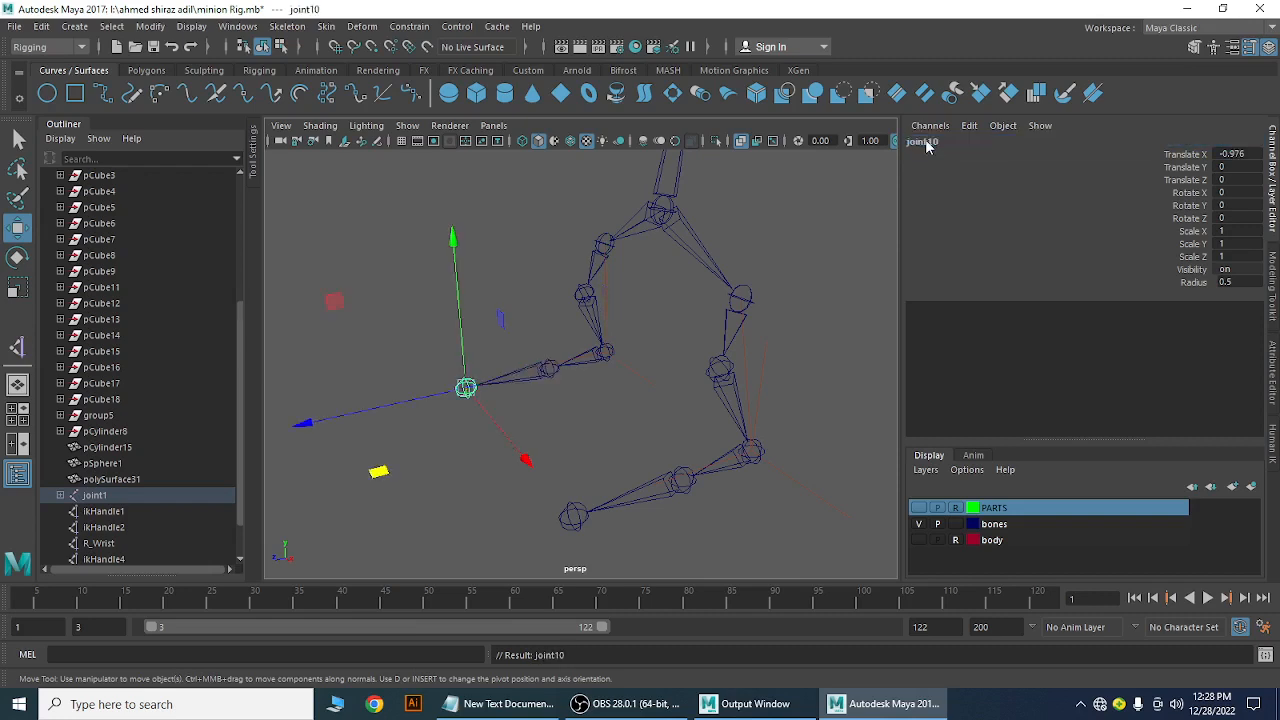
left_click(926, 146)
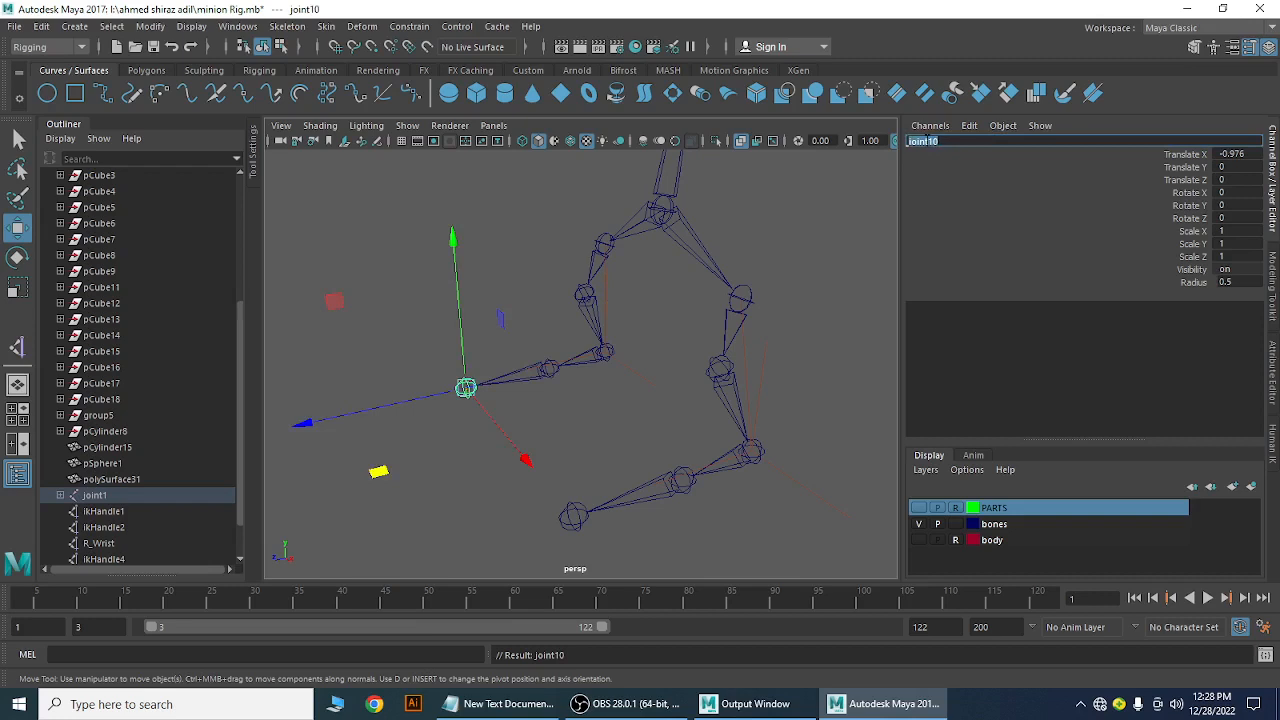
type("L_Toe")
key("Return")
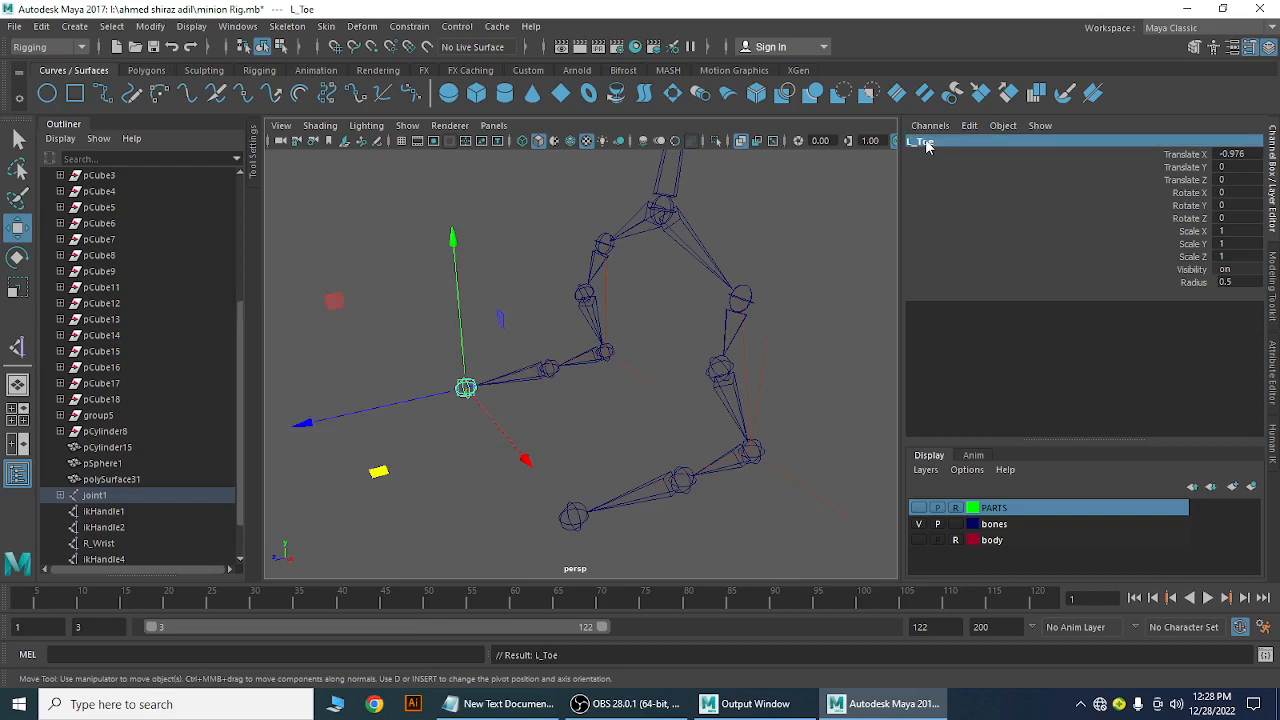
Show the body and PARTS layers, turn X-Ray off, and frame the minion from the front
left_click(390, 350)
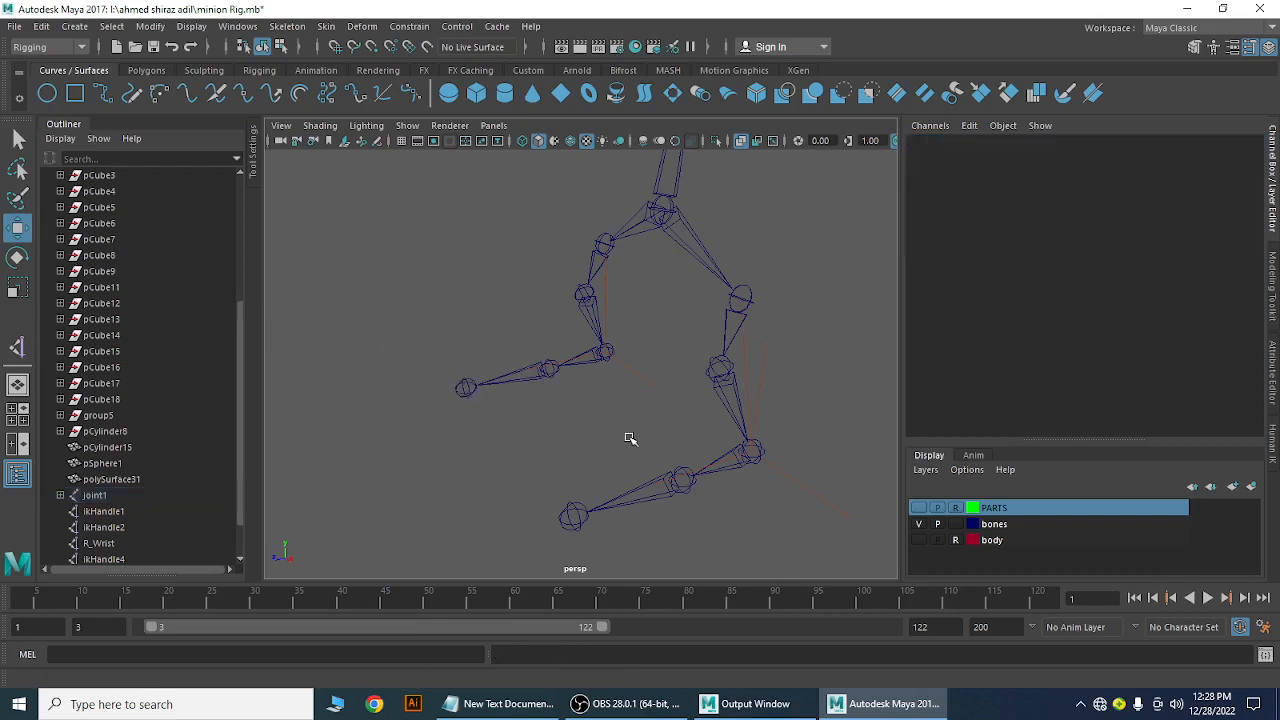
left_click_drag(629, 439, 371, 375, "alt")
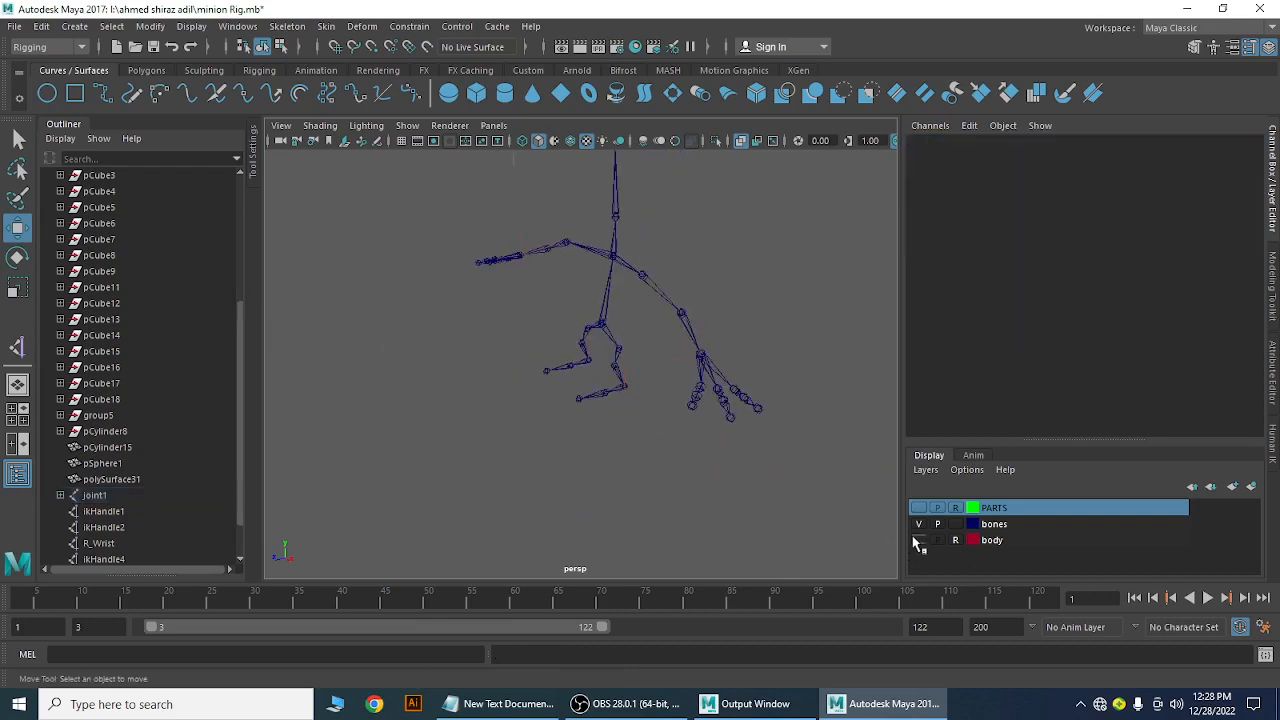
left_click(918, 540)
left_click(918, 508)
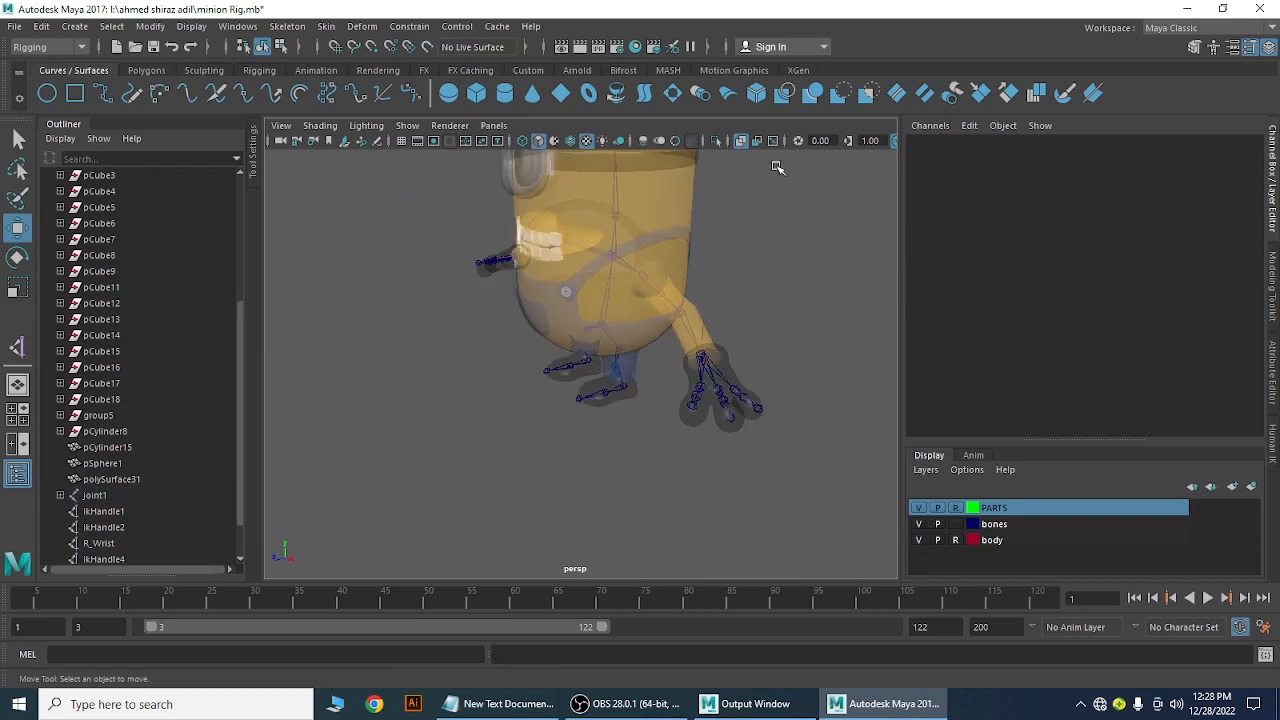
left_click(741, 141)
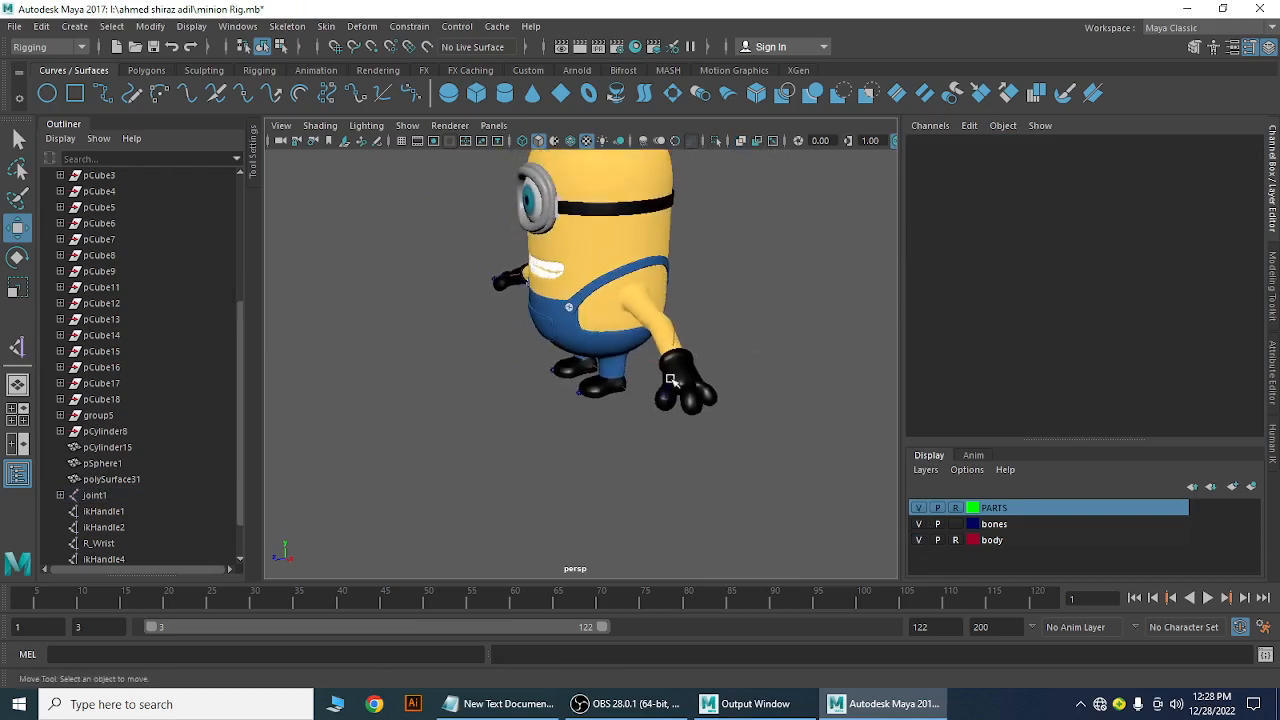
left_click_drag(670, 380, 686, 464, "alt")
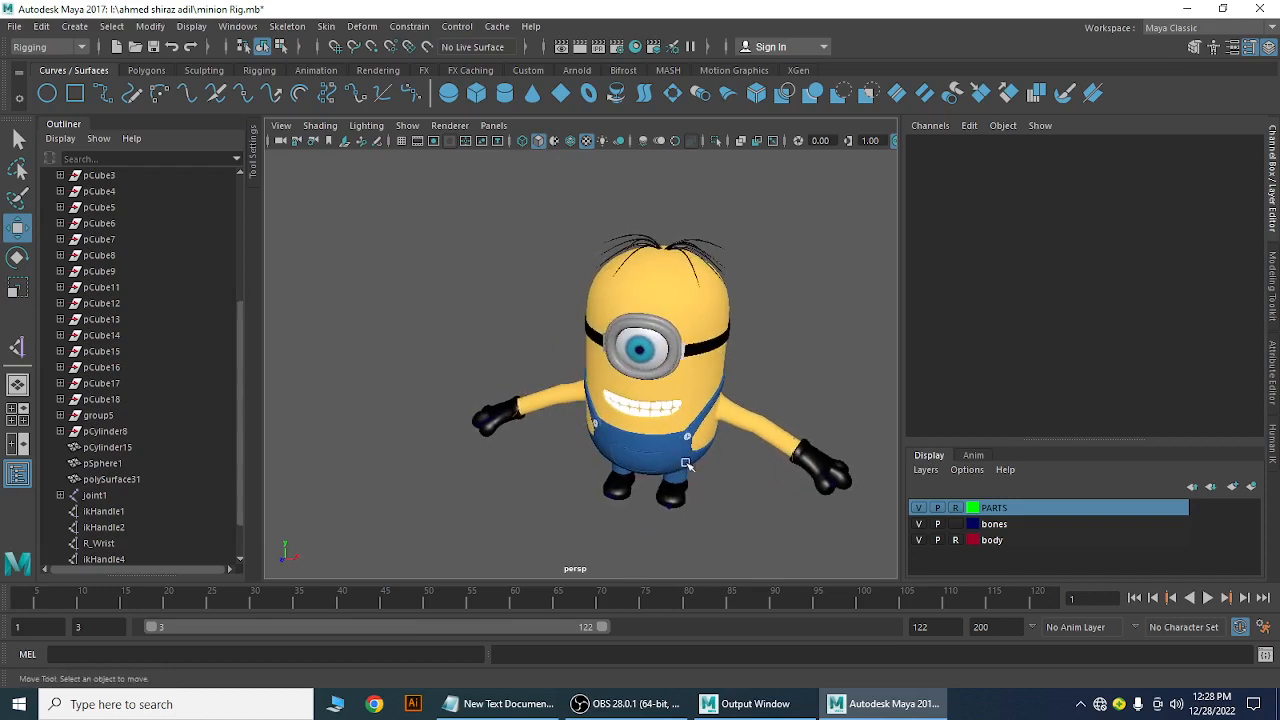
middle_click_drag(686, 464, 632, 444, "alt")
right_click_drag(637, 420, 692, 457, "alt")
middle_click_drag(698, 446, 634, 457, "alt")
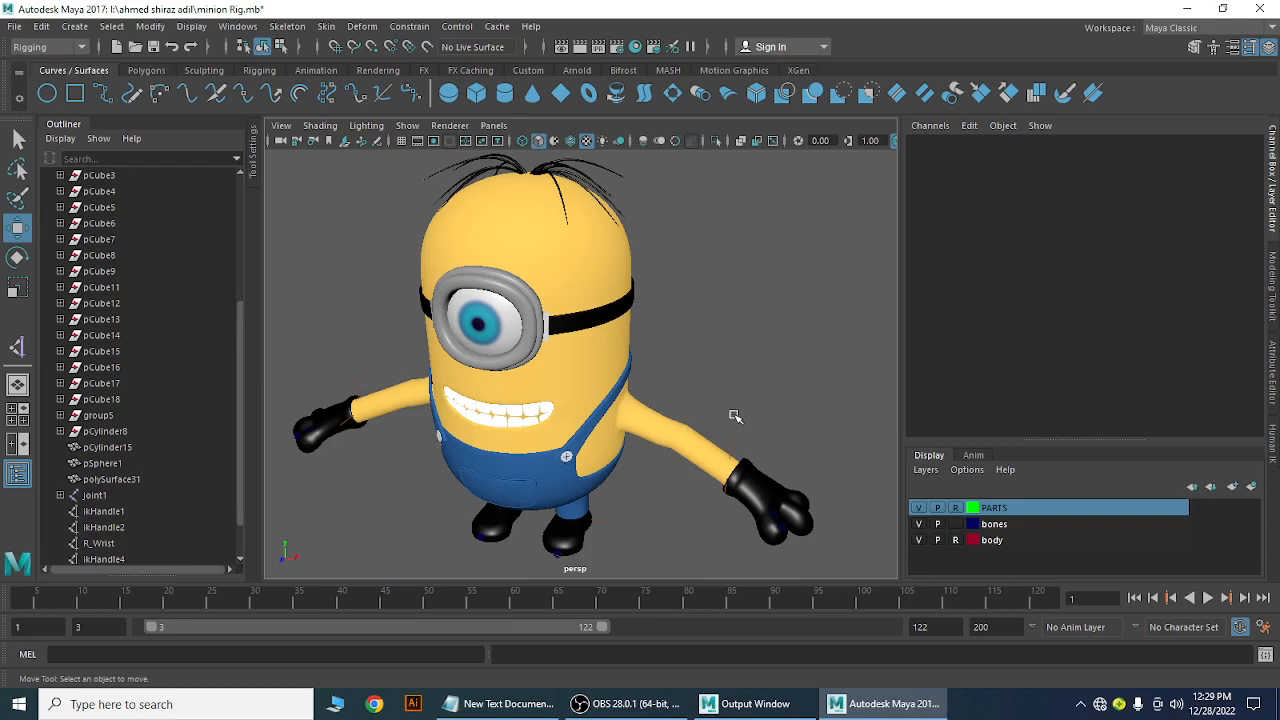
Turn X-Ray on, orbit to the minion's side, then hide the body and PARTS layers
left_click_drag(731, 414, 708, 405, "alt")
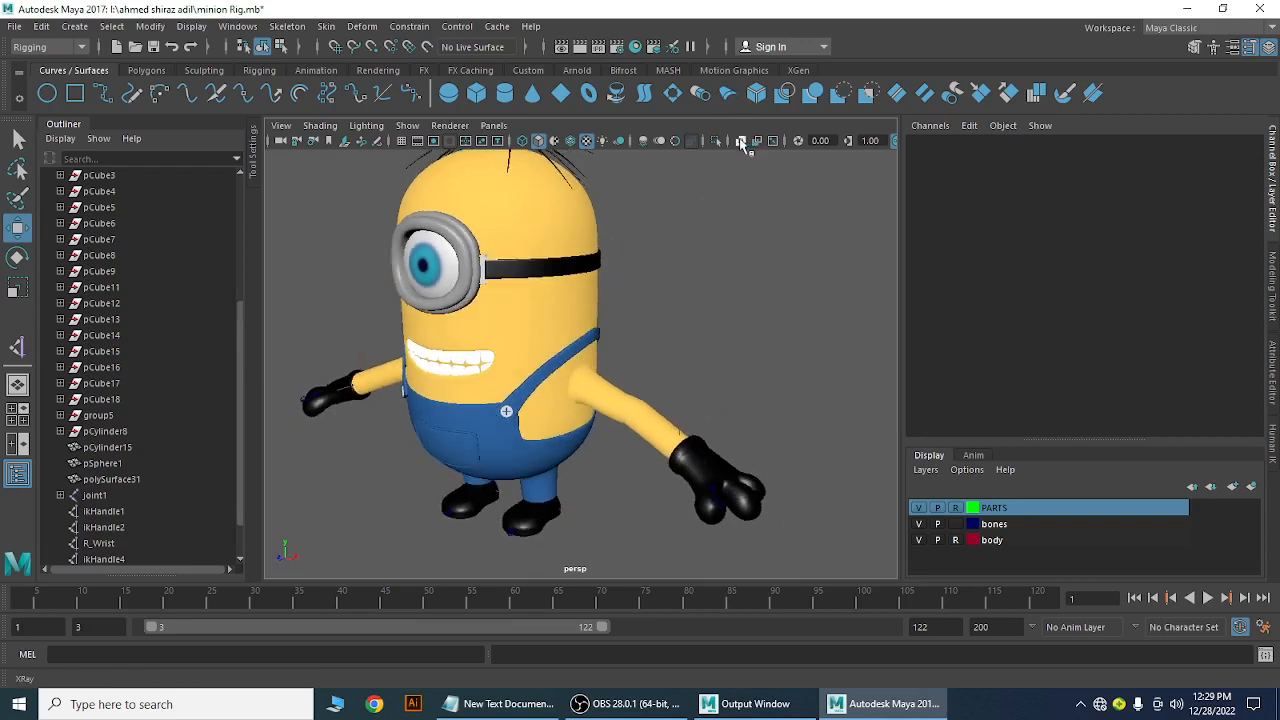
left_click(741, 140)
left_click_drag(593, 398, 533, 375, "alt")
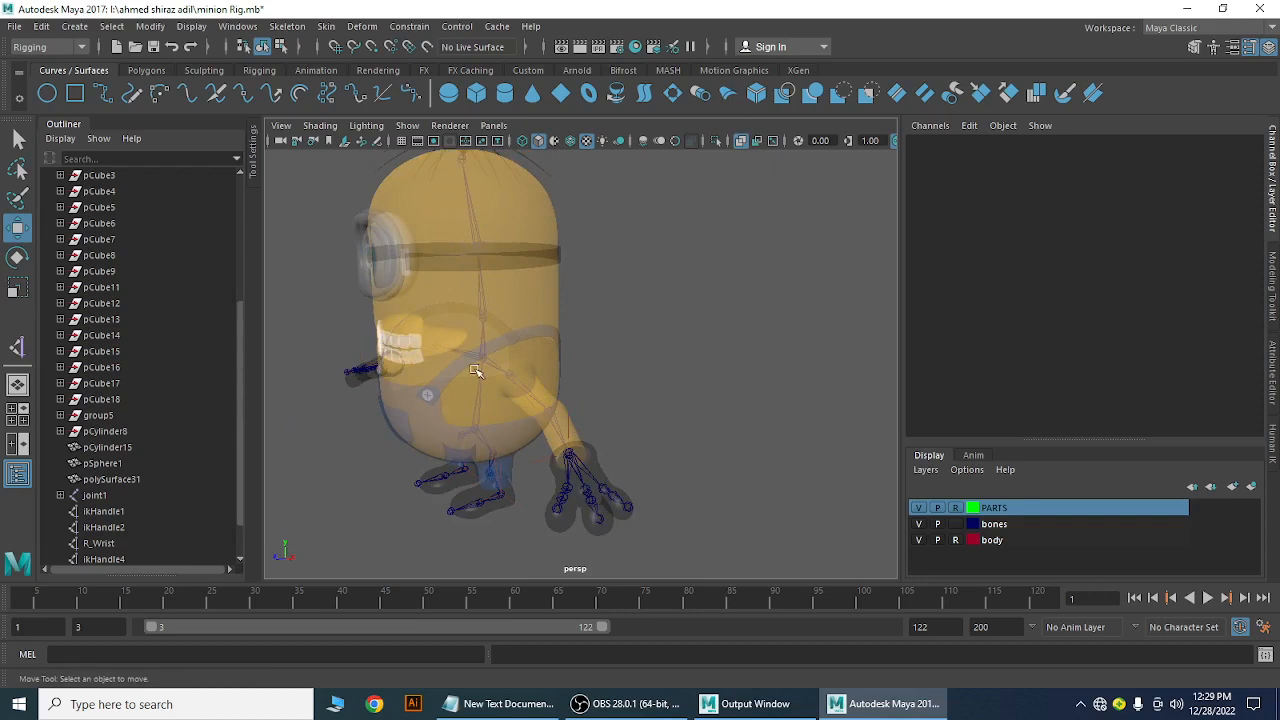
left_click_drag(688, 350, 644, 350, "alt")
right_click_drag(644, 350, 612, 460, "alt")
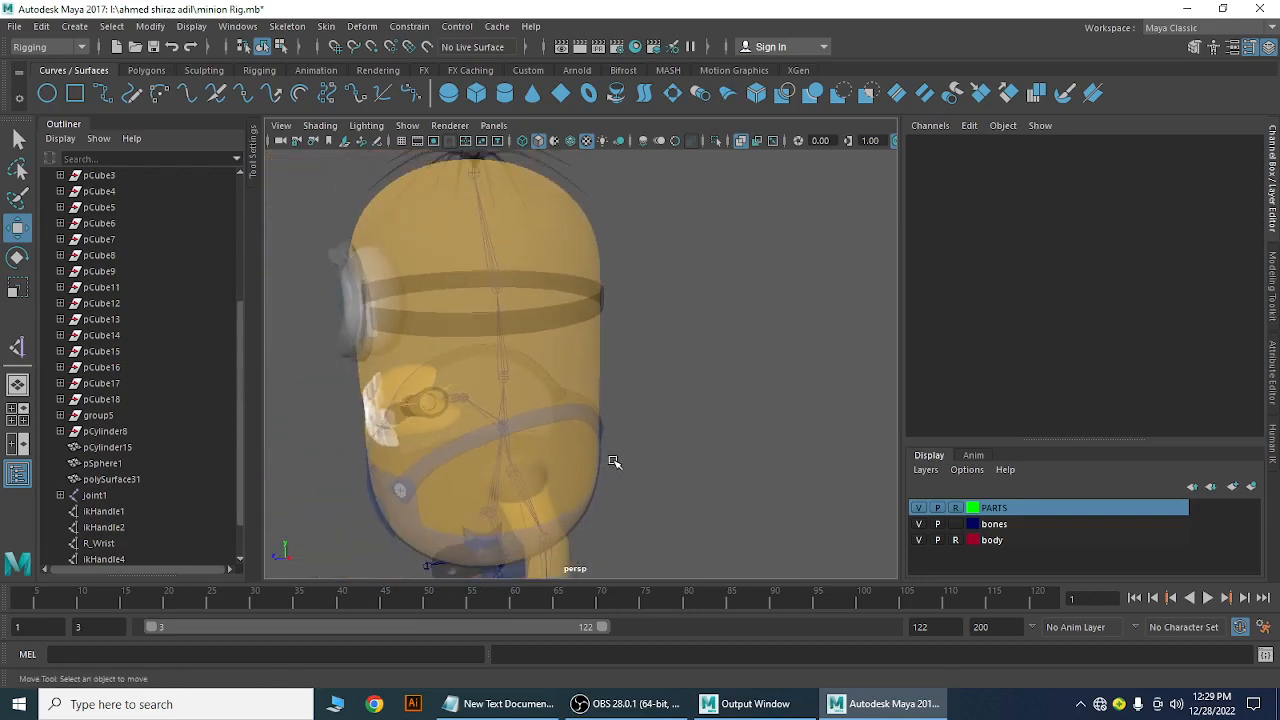
left_click(919, 540)
left_click(919, 508)
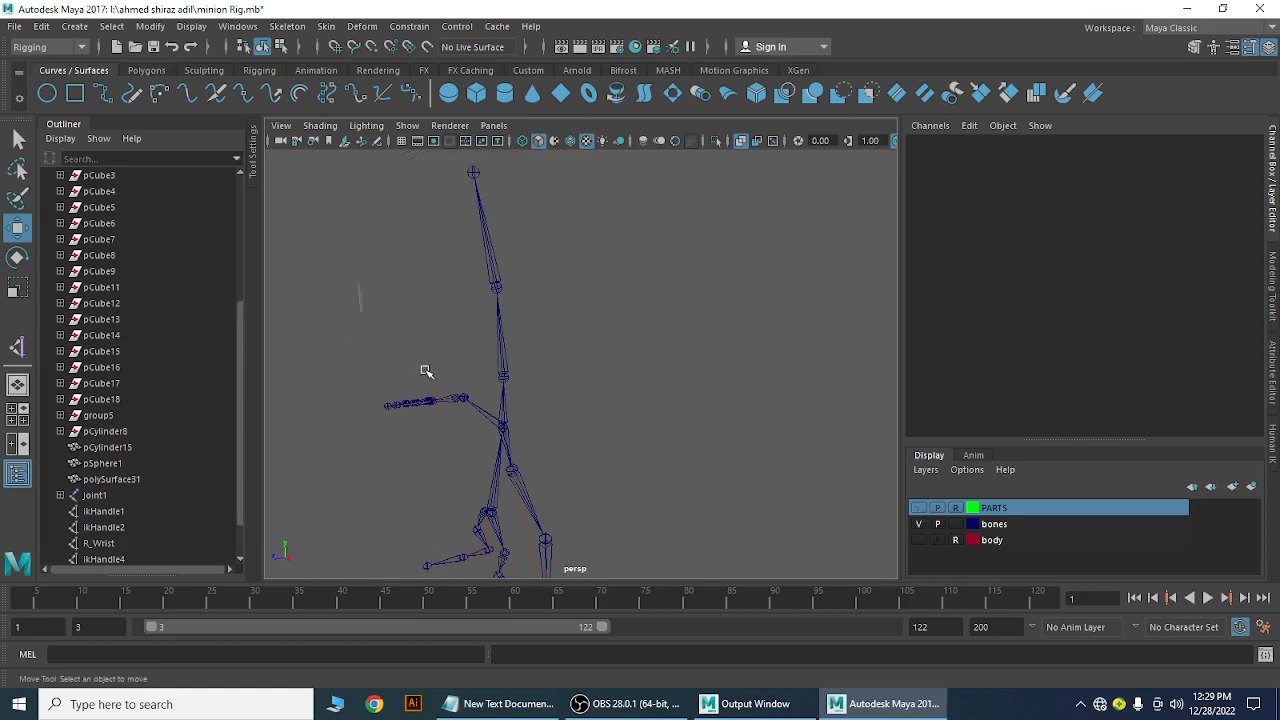
left_click(519, 418)
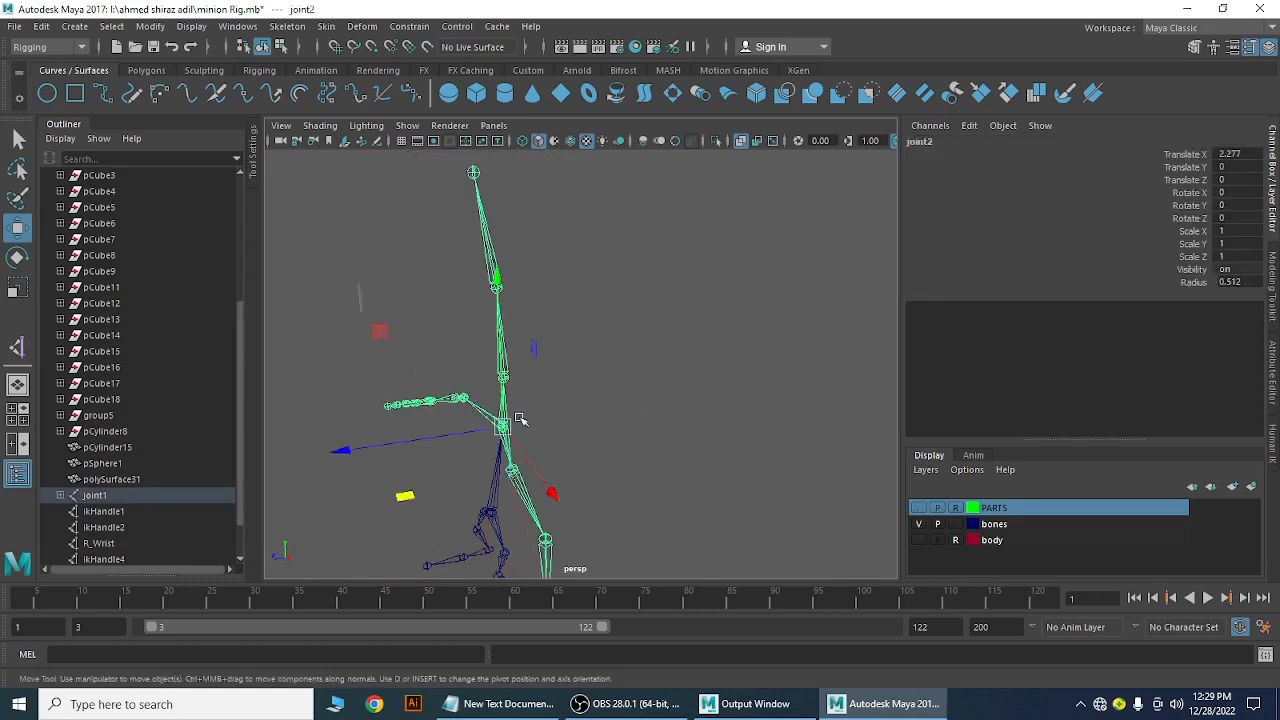
left_click(553, 394)
left_click(505, 377)
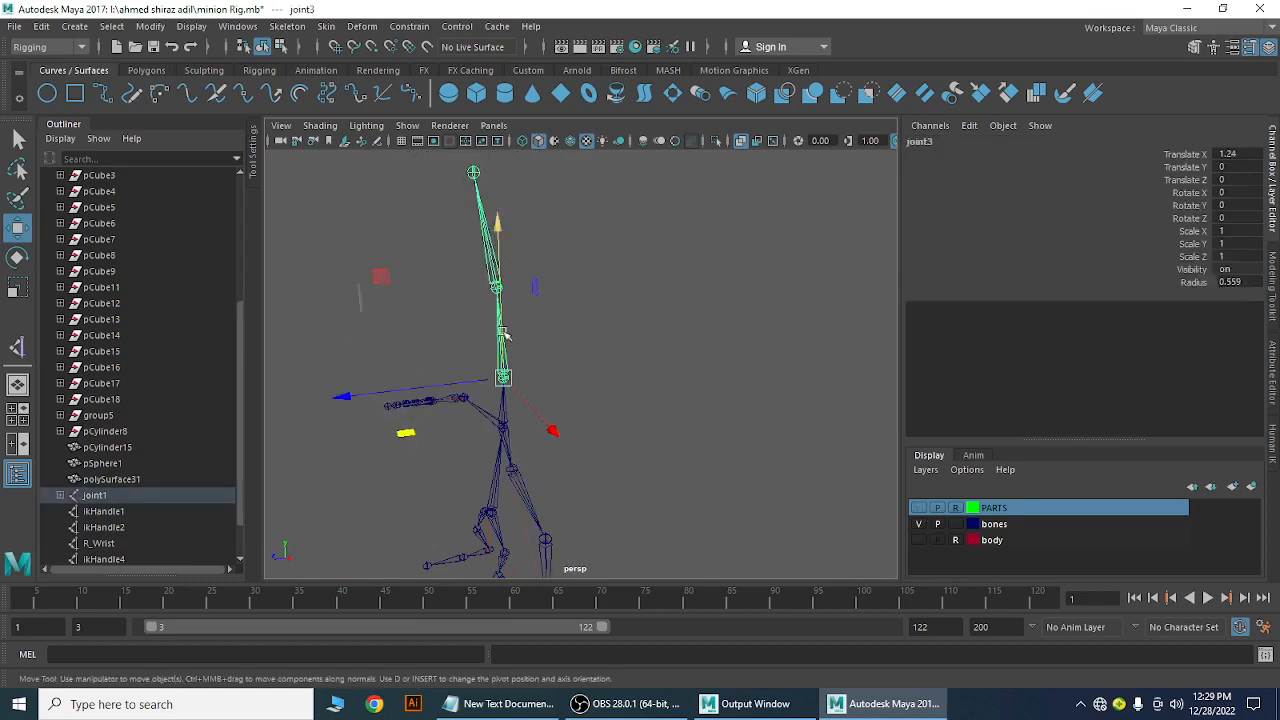
left_click(586, 240)
left_click(498, 289)
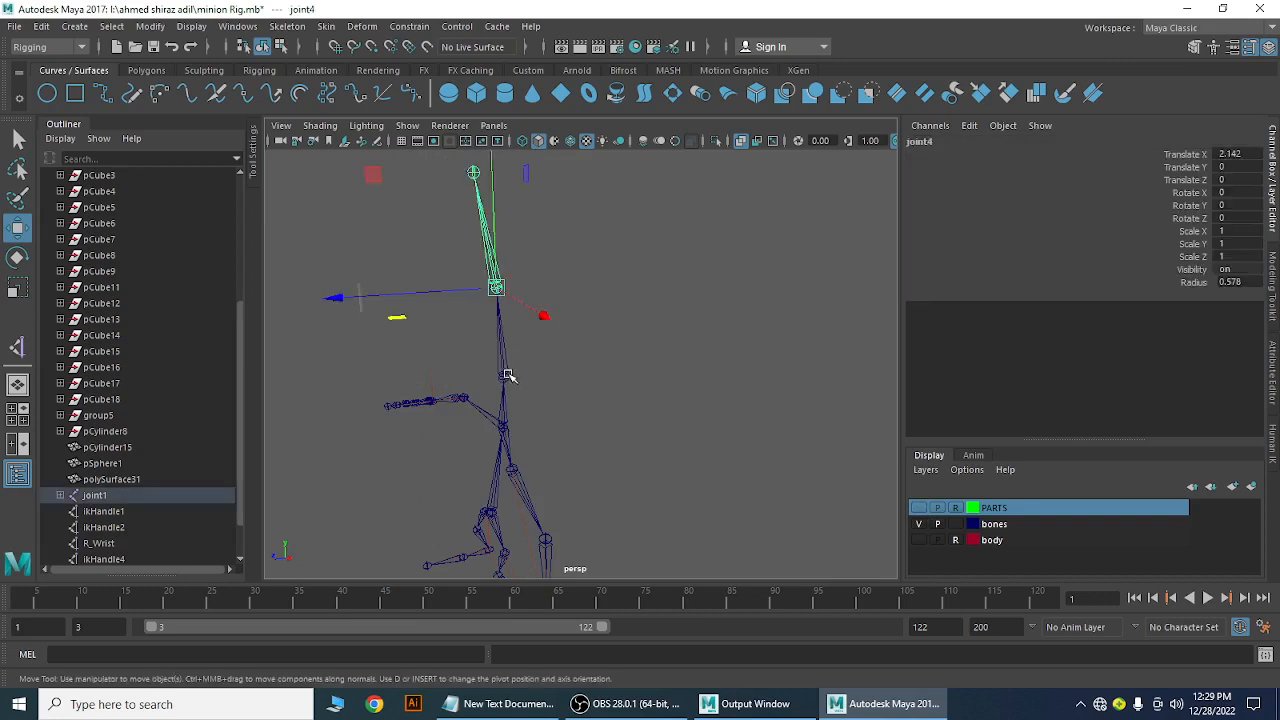
left_click(507, 375)
left_click(509, 425)
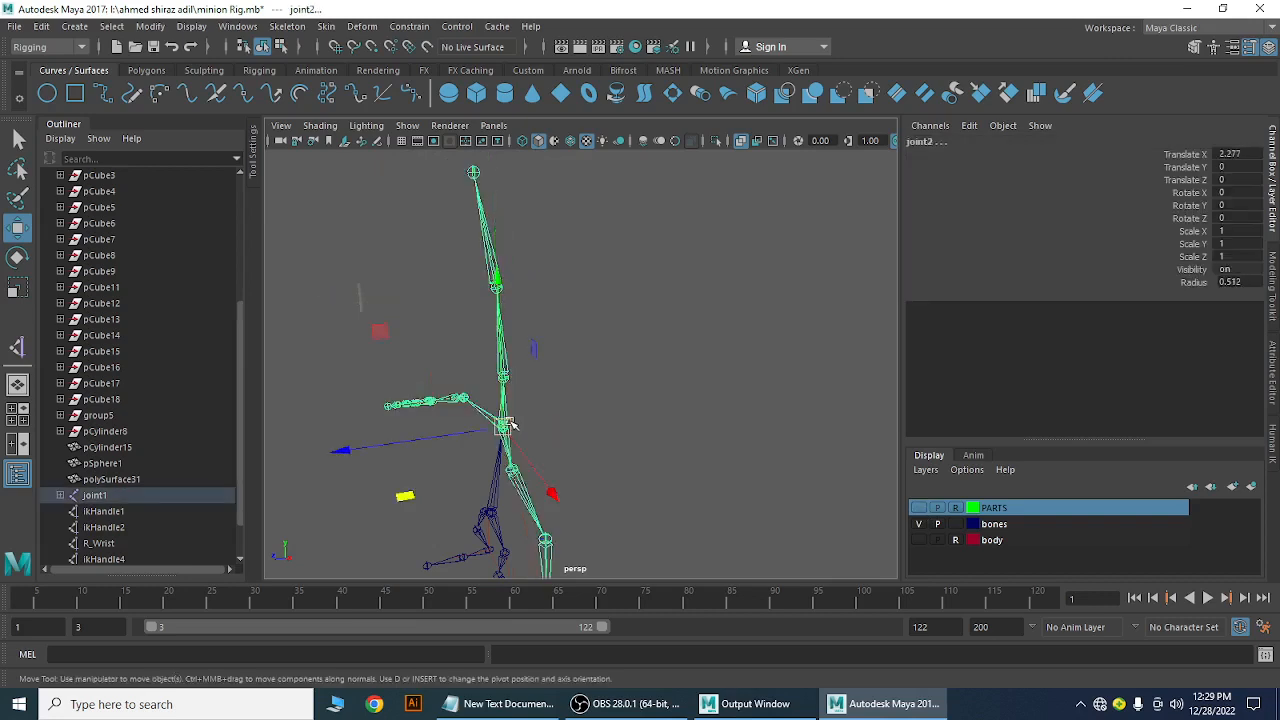
key("e")
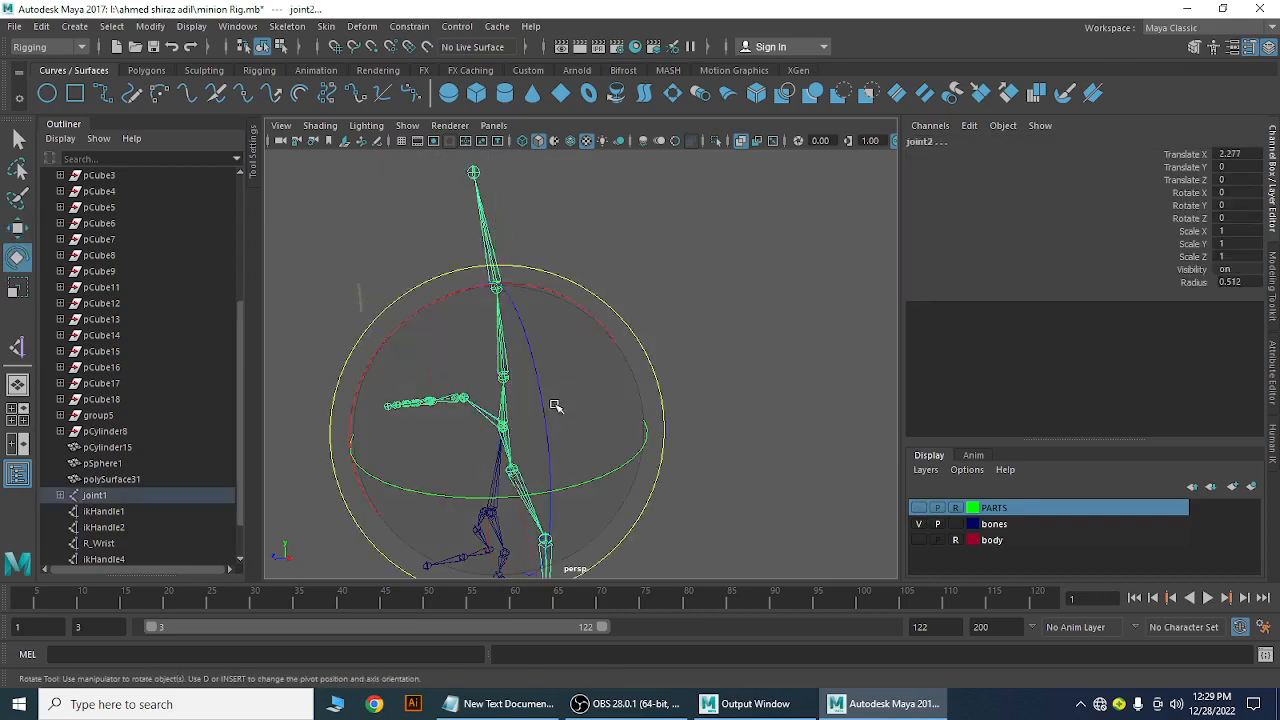
left_click_drag(433, 306, 797, 371)
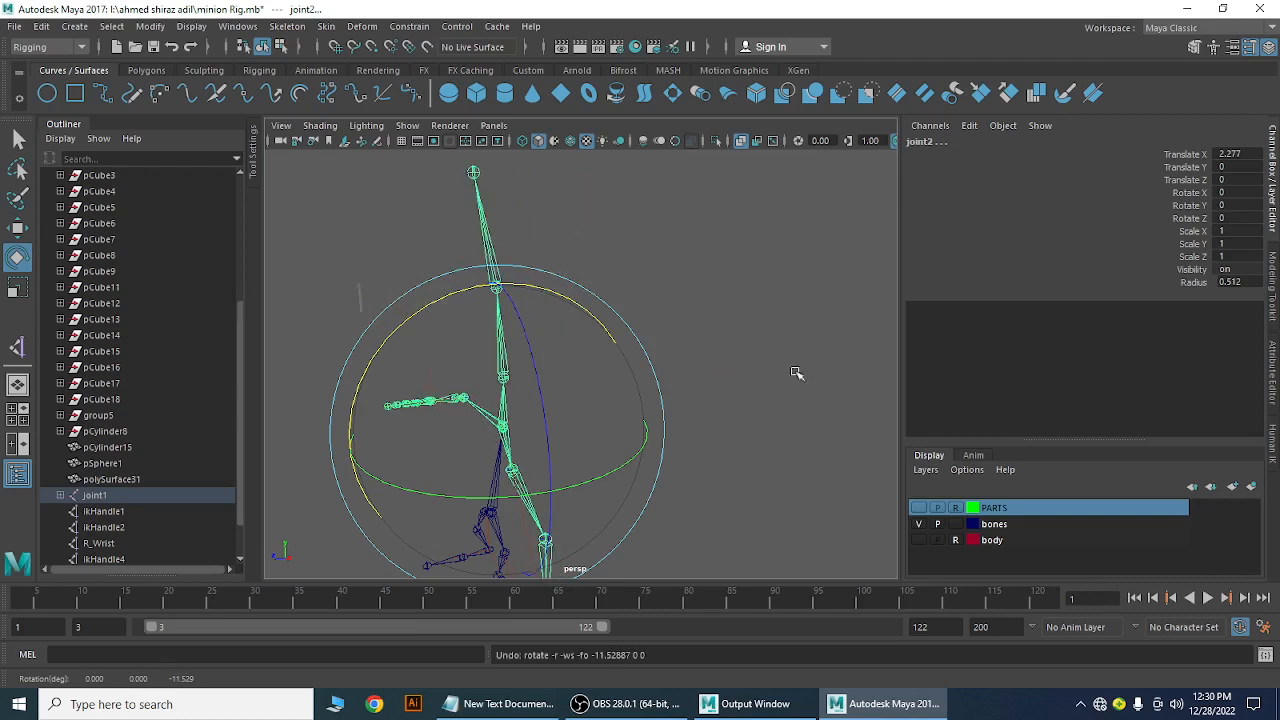
left_click(760, 366)
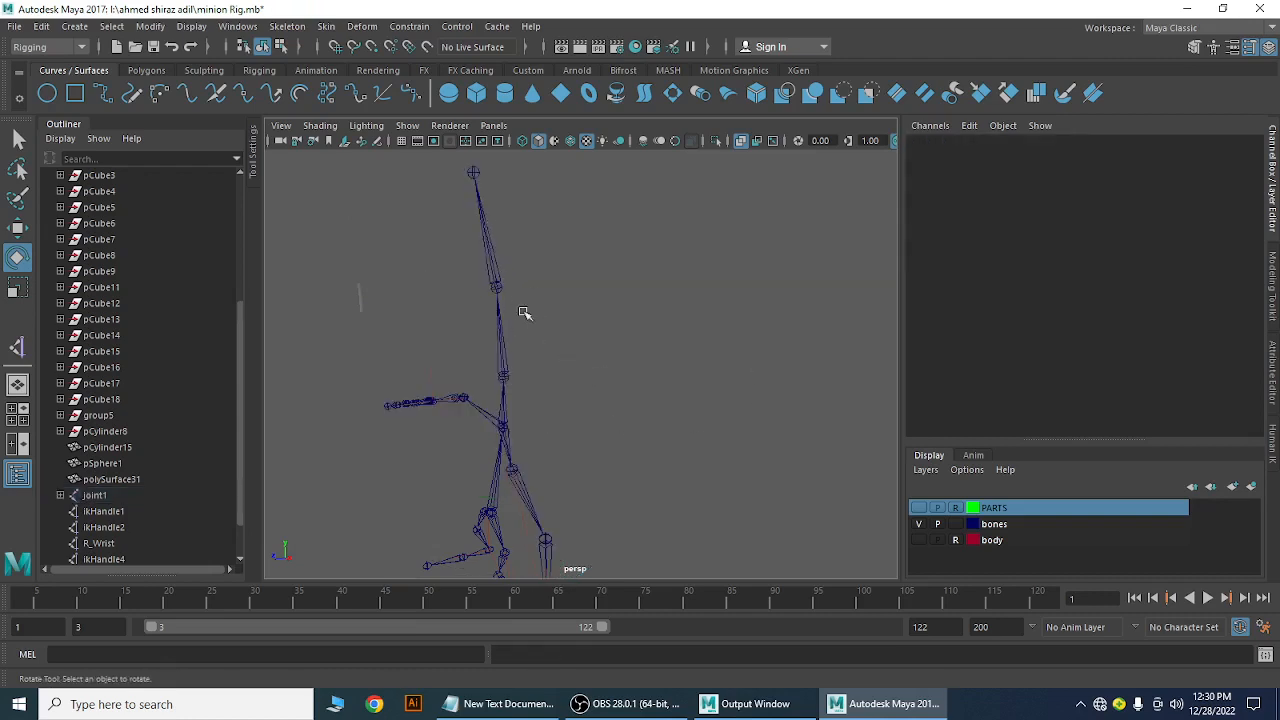
left_click(497, 288)
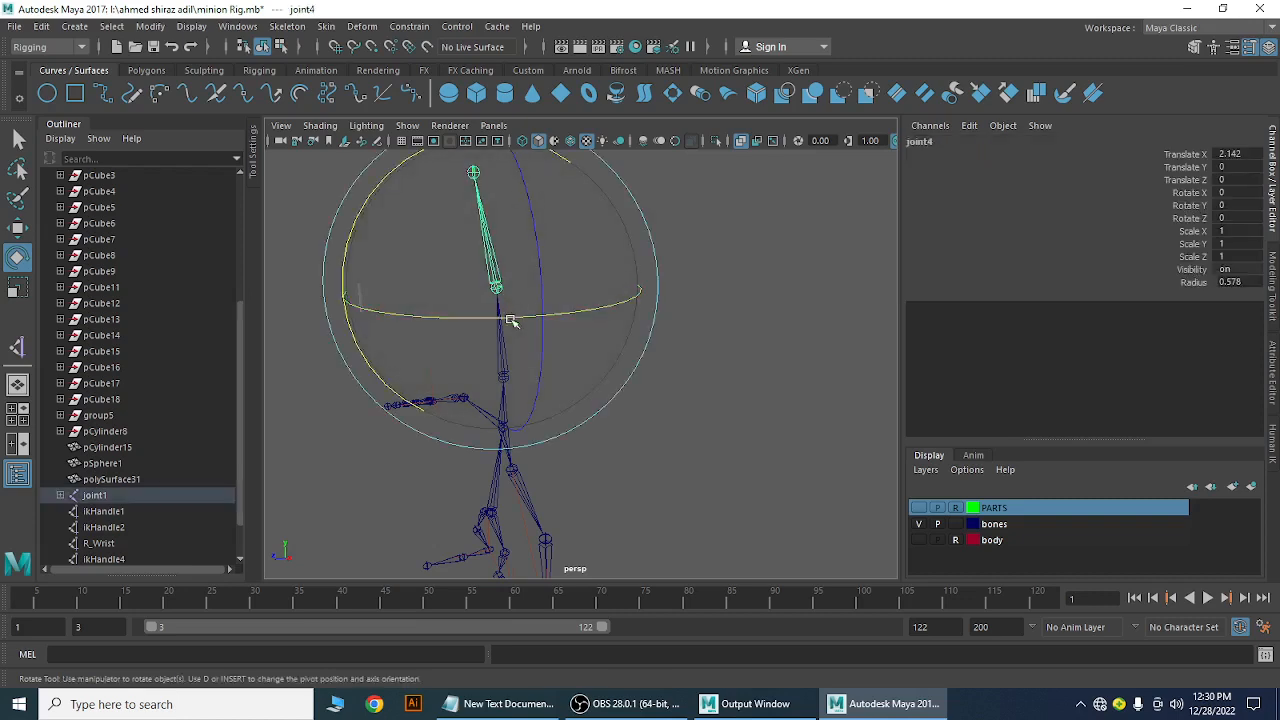
left_click_drag(510, 320, 631, 348)
key("ctrl+z")
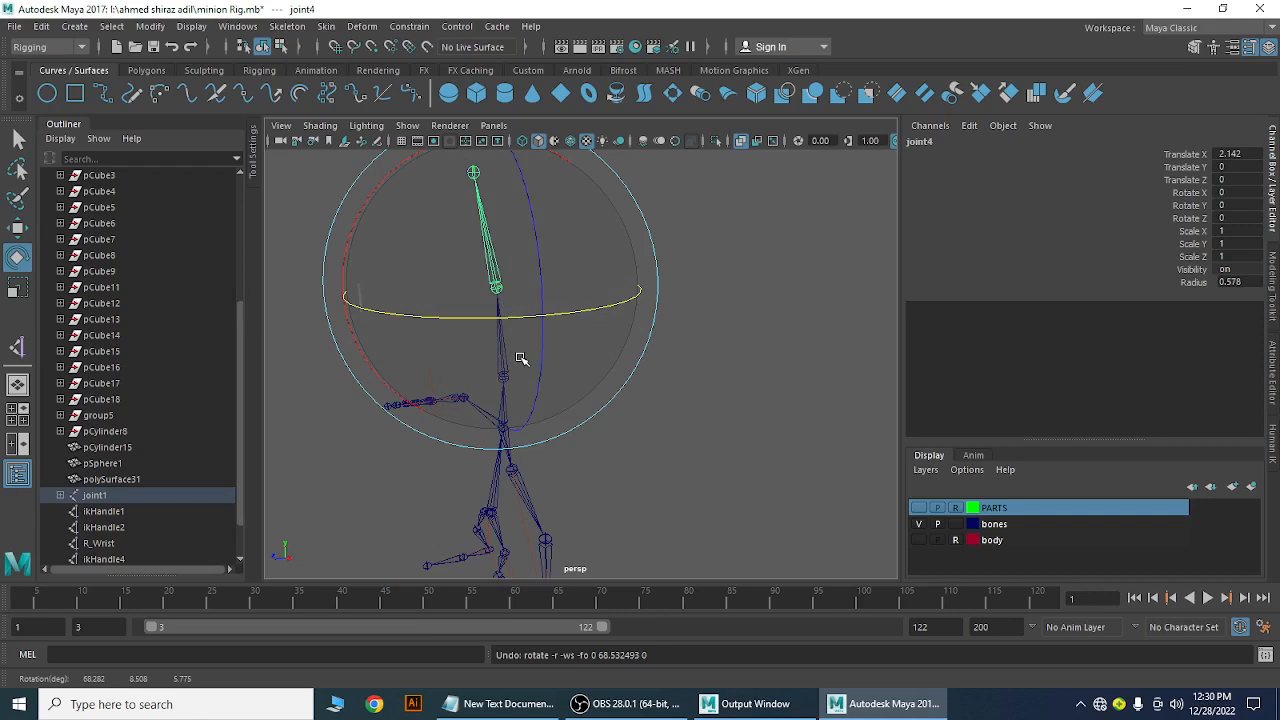
left_click(690, 336)
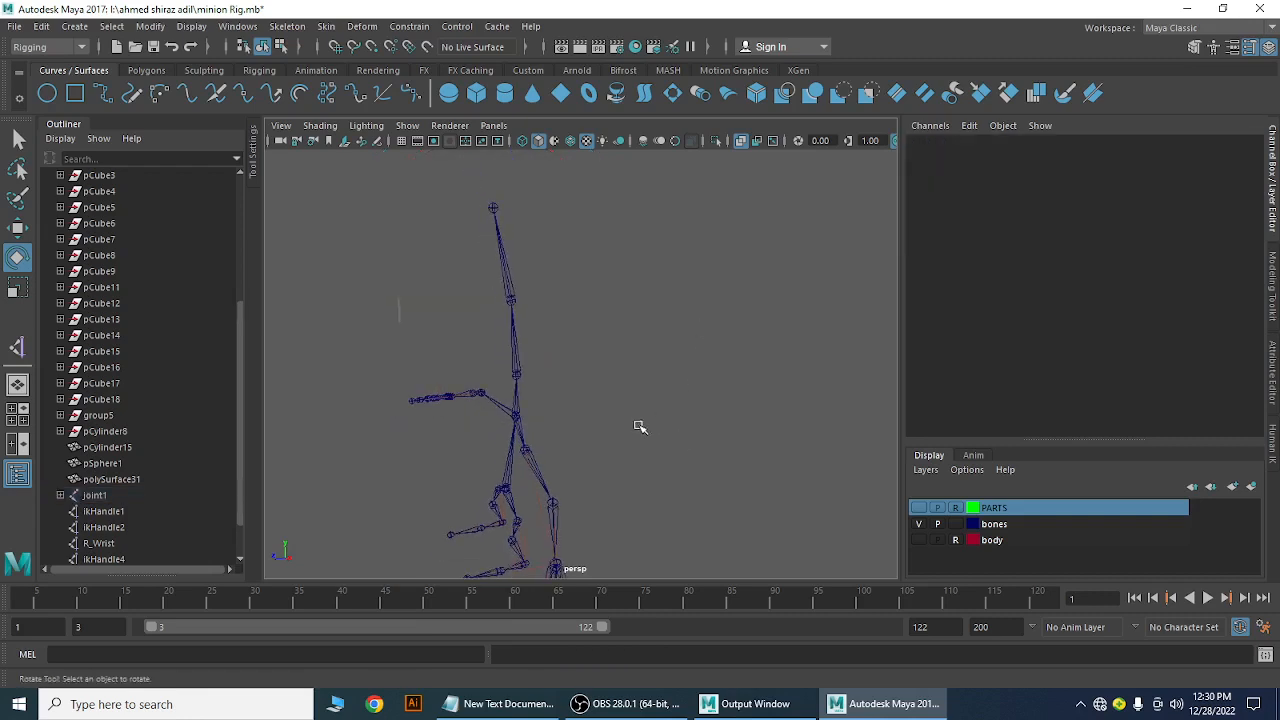
Orbit, pan and zoom around the skeleton to inspect the IK rig
left_click_drag(640, 427, 651, 369, "alt")
left_click_drag(529, 443, 597, 434, "alt")
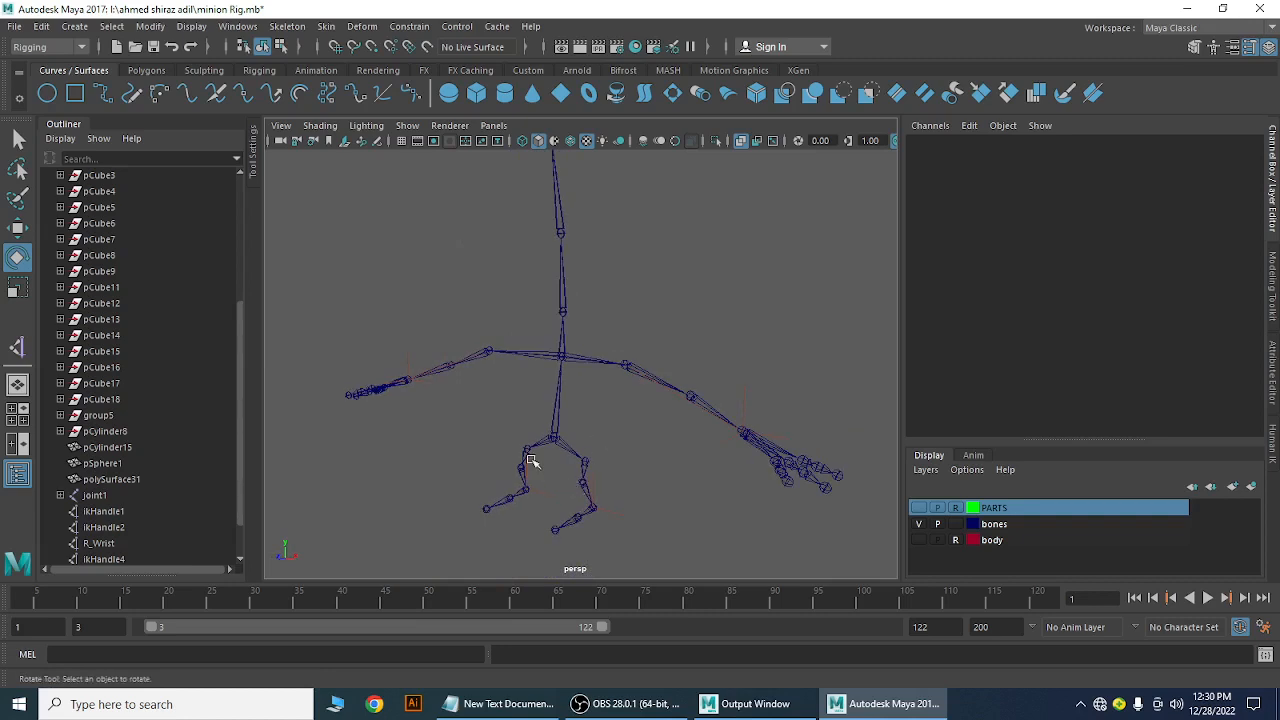
right_click_drag(734, 457, 671, 437, "alt")
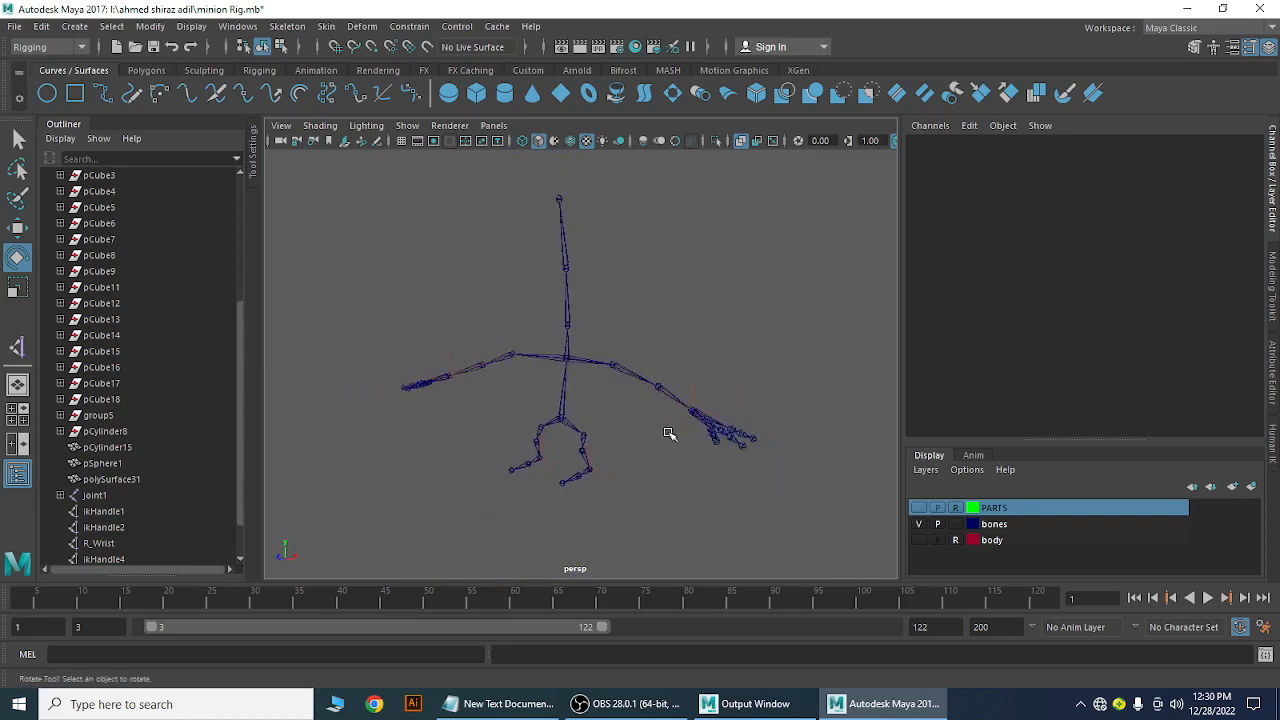
left_click_drag(671, 437, 657, 469, "alt")
middle_click_drag(657, 467, 644, 377, "alt")
right_click_drag(645, 380, 660, 431, "alt")
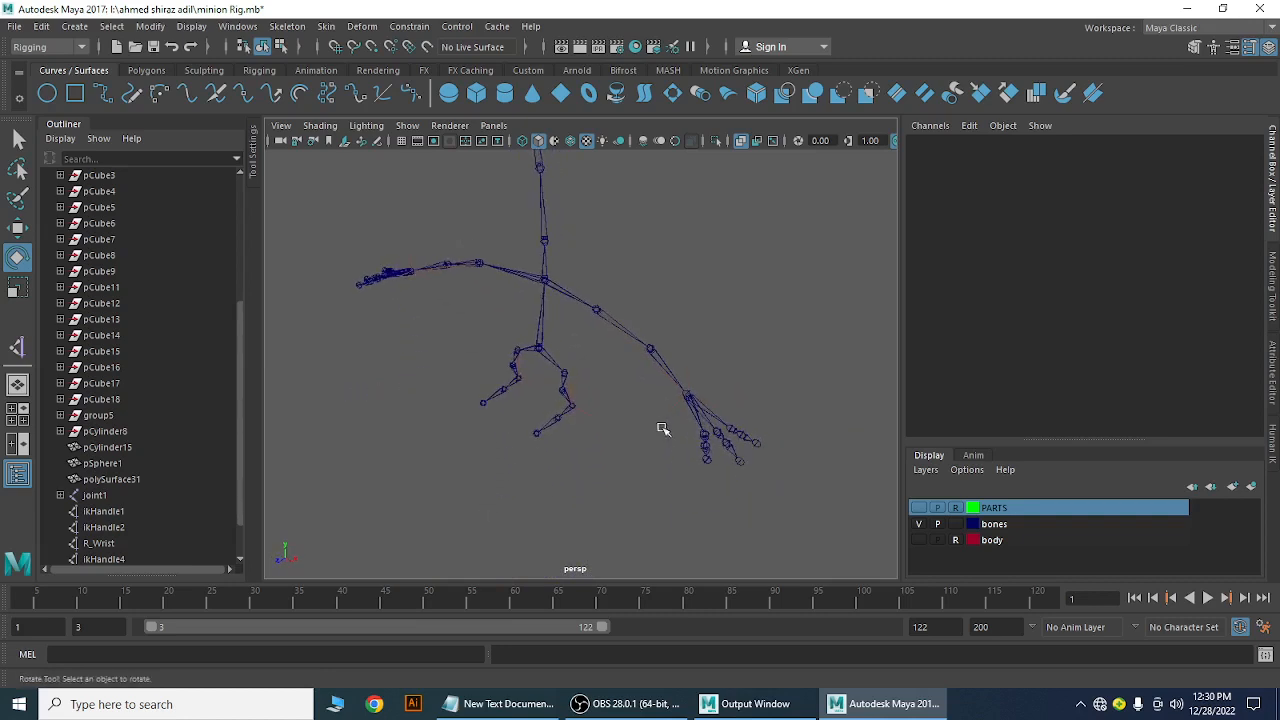
left_click_drag(660, 431, 626, 451, "alt")
middle_click_drag(626, 451, 623, 480, "alt")
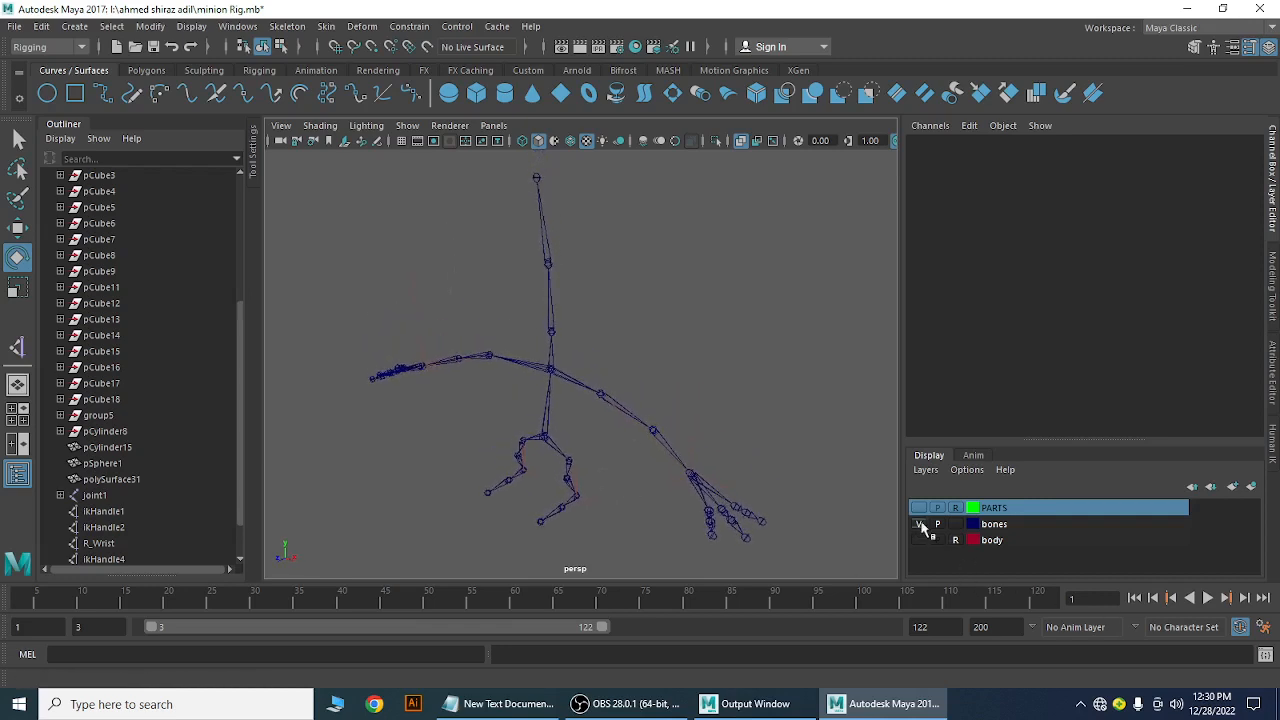
Show the PARTS and body layers and turn off X-Ray so the minion is opaque
left_click(918, 508)
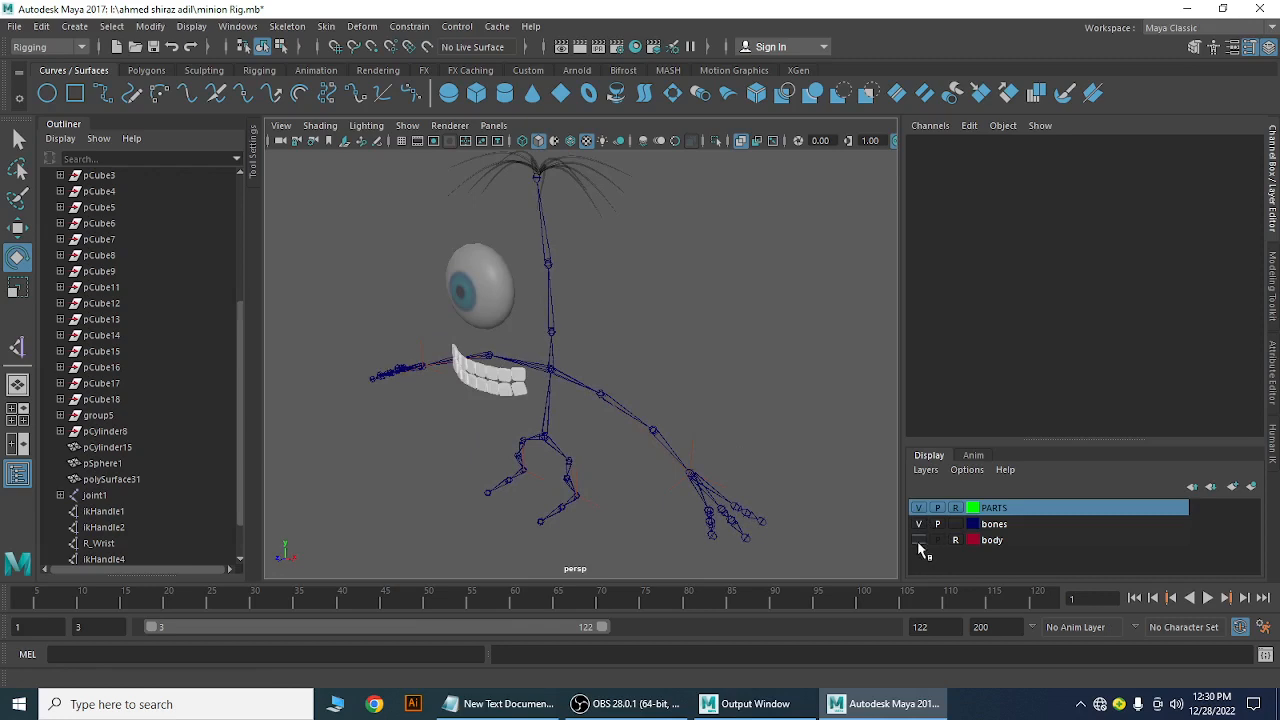
left_click(918, 540)
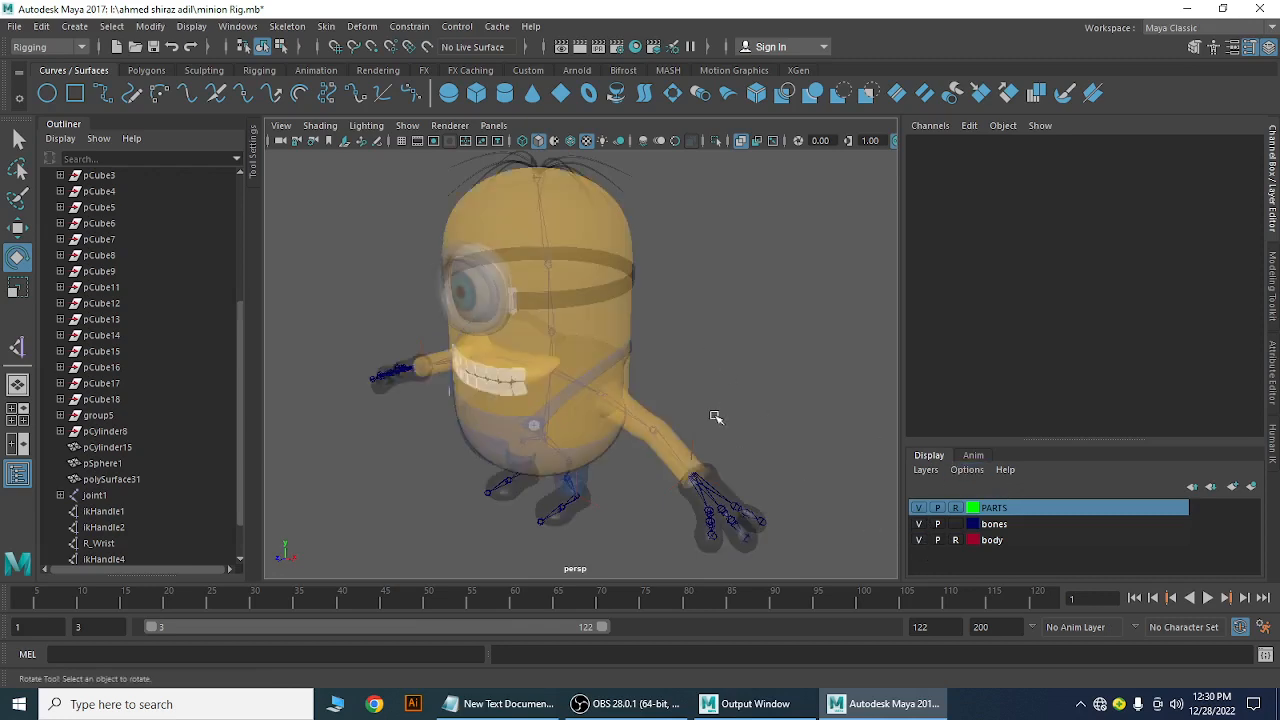
left_click(741, 141)
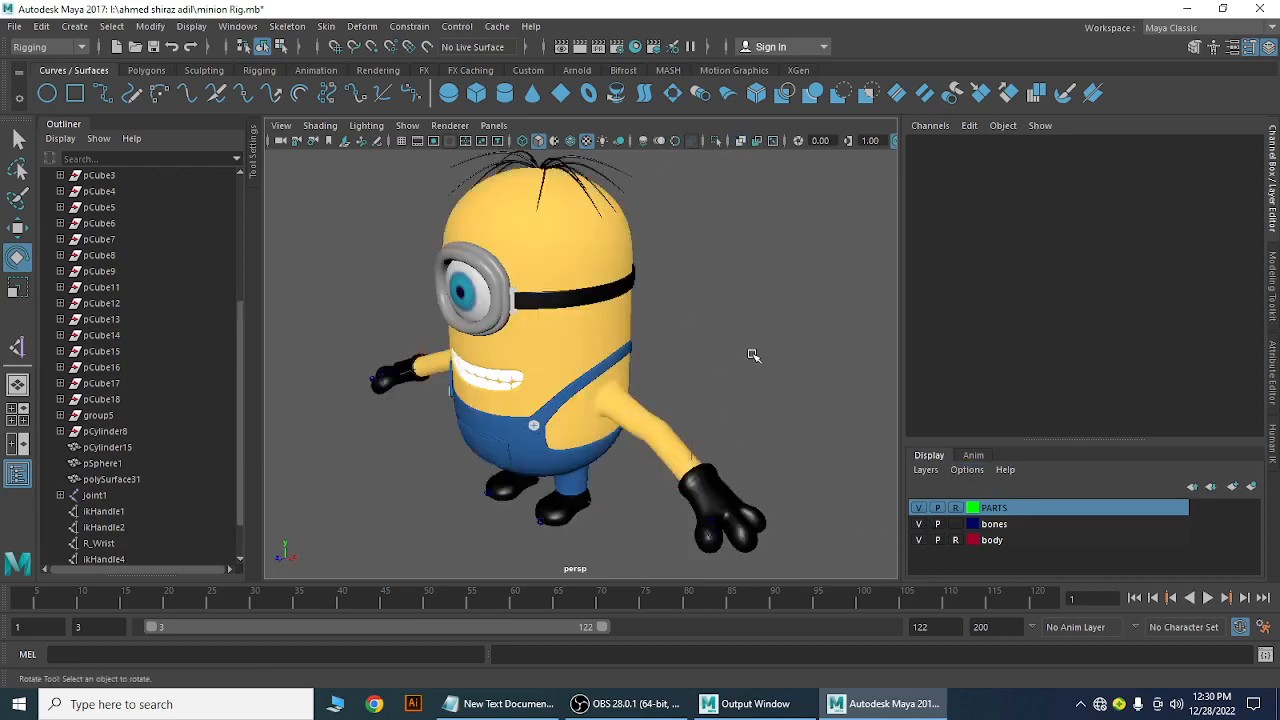
Tumble to a frontal view of the minion and bring the OBS window to the front
left_click_drag(753, 355, 689, 366, "alt")
right_click_drag(689, 366, 729, 371, "alt")
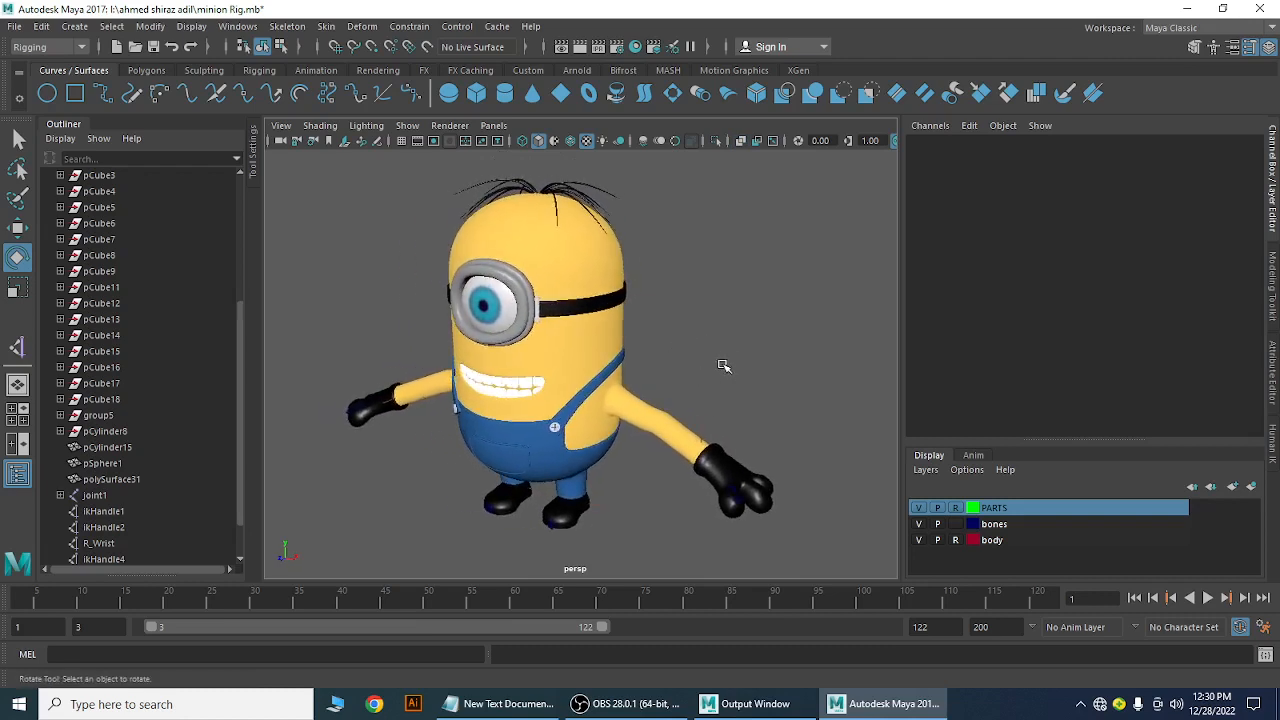
scroll(733, 373, "up", 2)
scroll(736, 364, "up", 2)
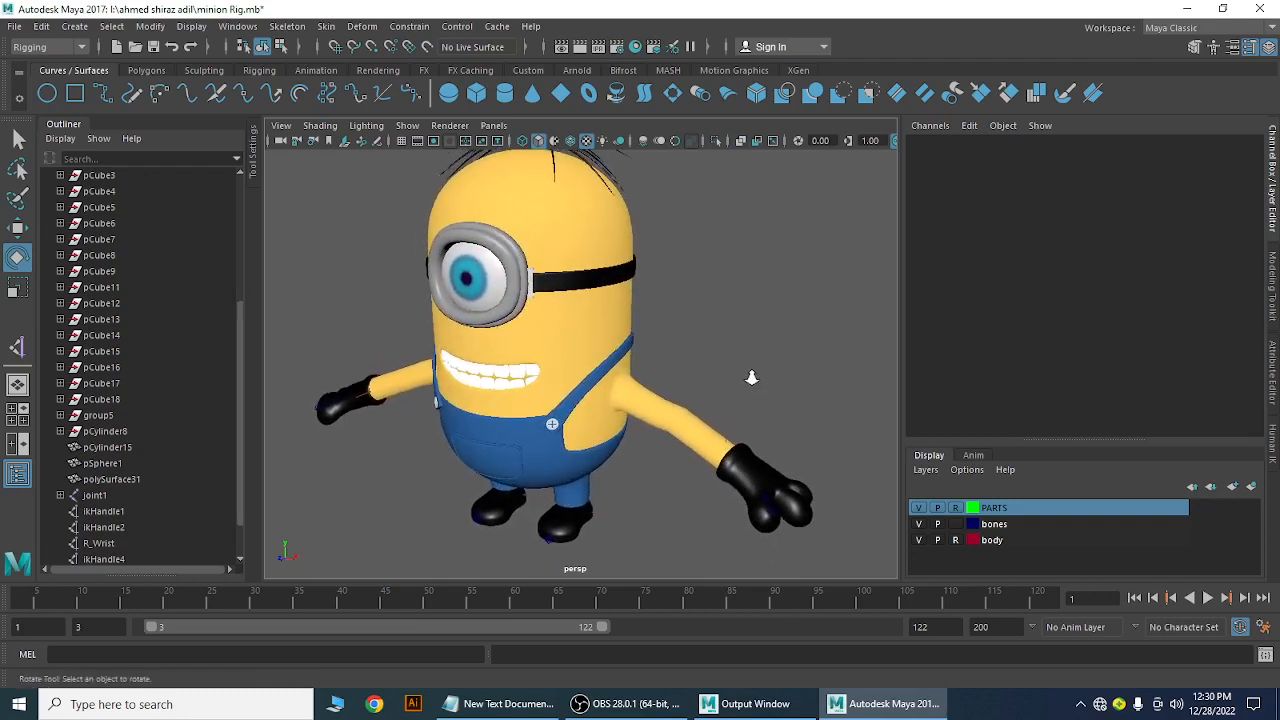
scroll(740, 370, "down", 2)
left_click_drag(726, 366, 803, 517, "alt")
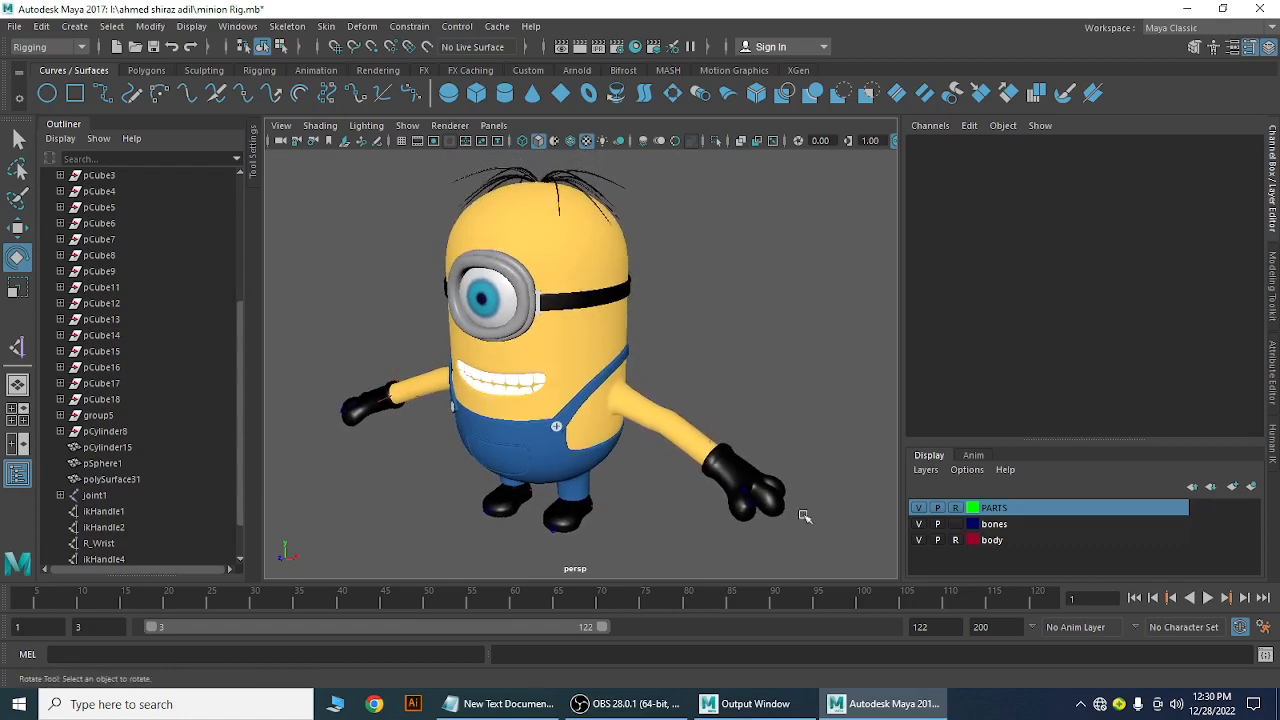
left_click(630, 706)
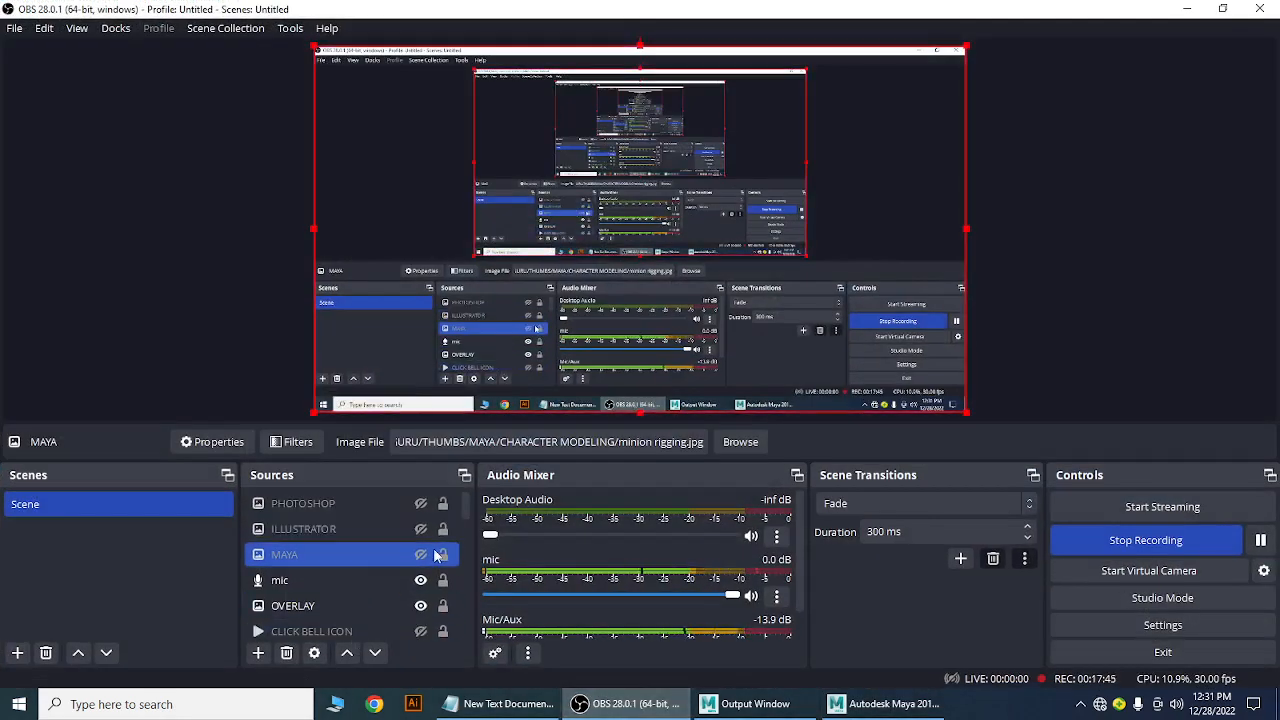